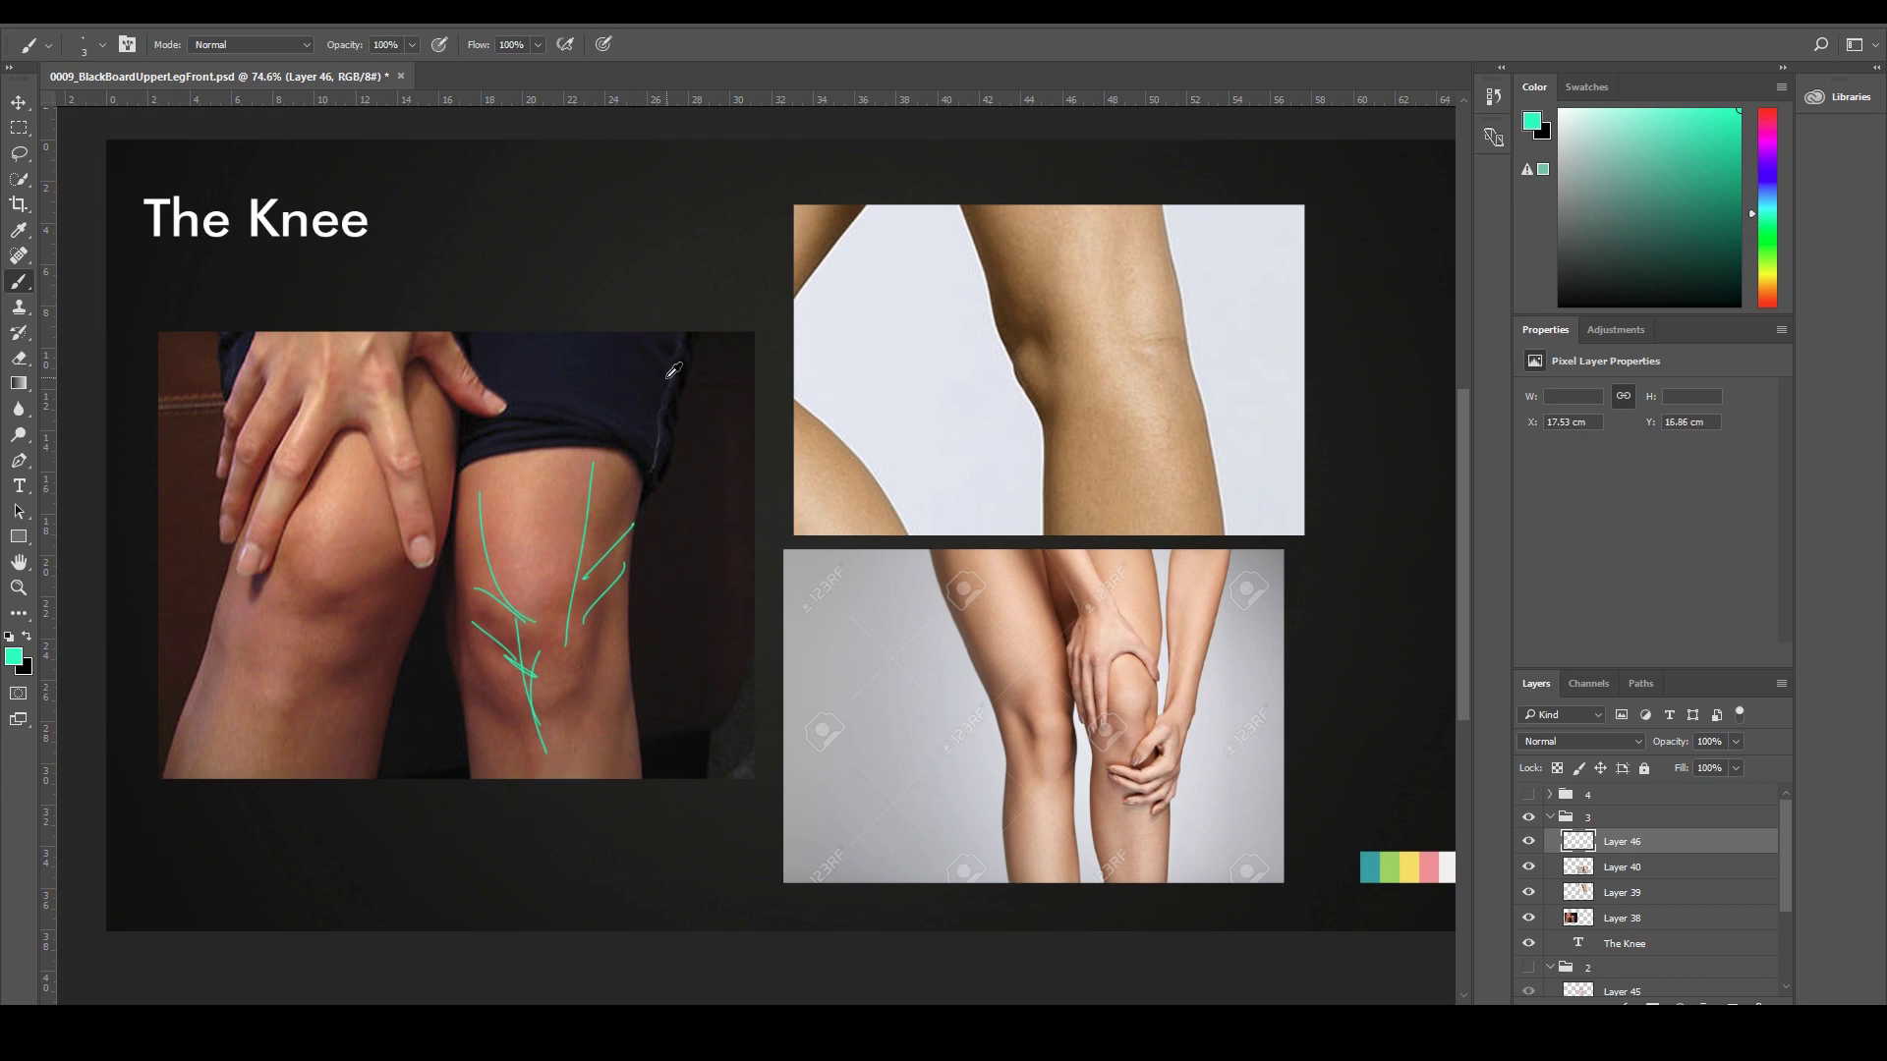
Undo the green strokes over the uncovered knee in the dark-shorts photo.
{"action": "key", "text": "ctrl+alt+z"}
{"action": "key", "text": "ctrl+alt+z"}
{"action": "key", "text": "ctrl+alt+z"}
{"action": "key", "text": "ctrl+alt+z"}
{"action": "left_click", "coordinate": [631, 679], "text": "alt"}
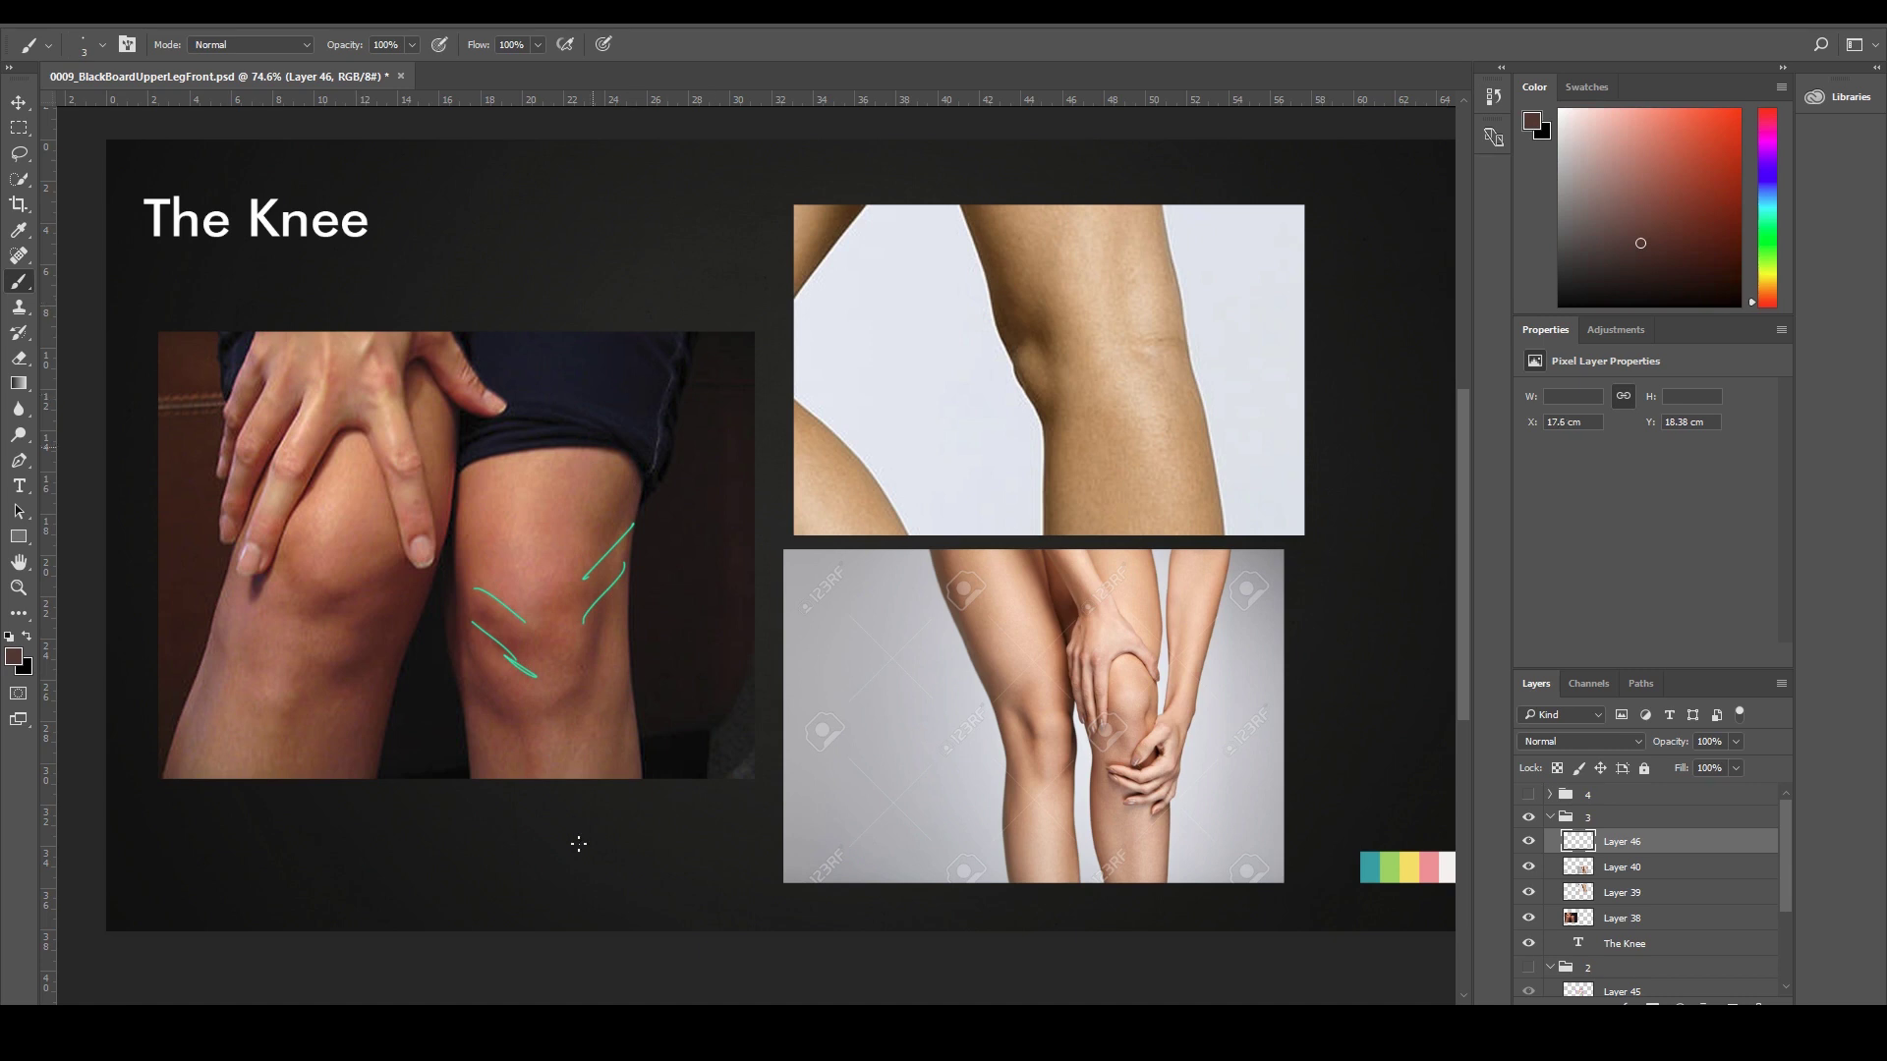
{"action": "key", "text": "ctrl+alt+z"}
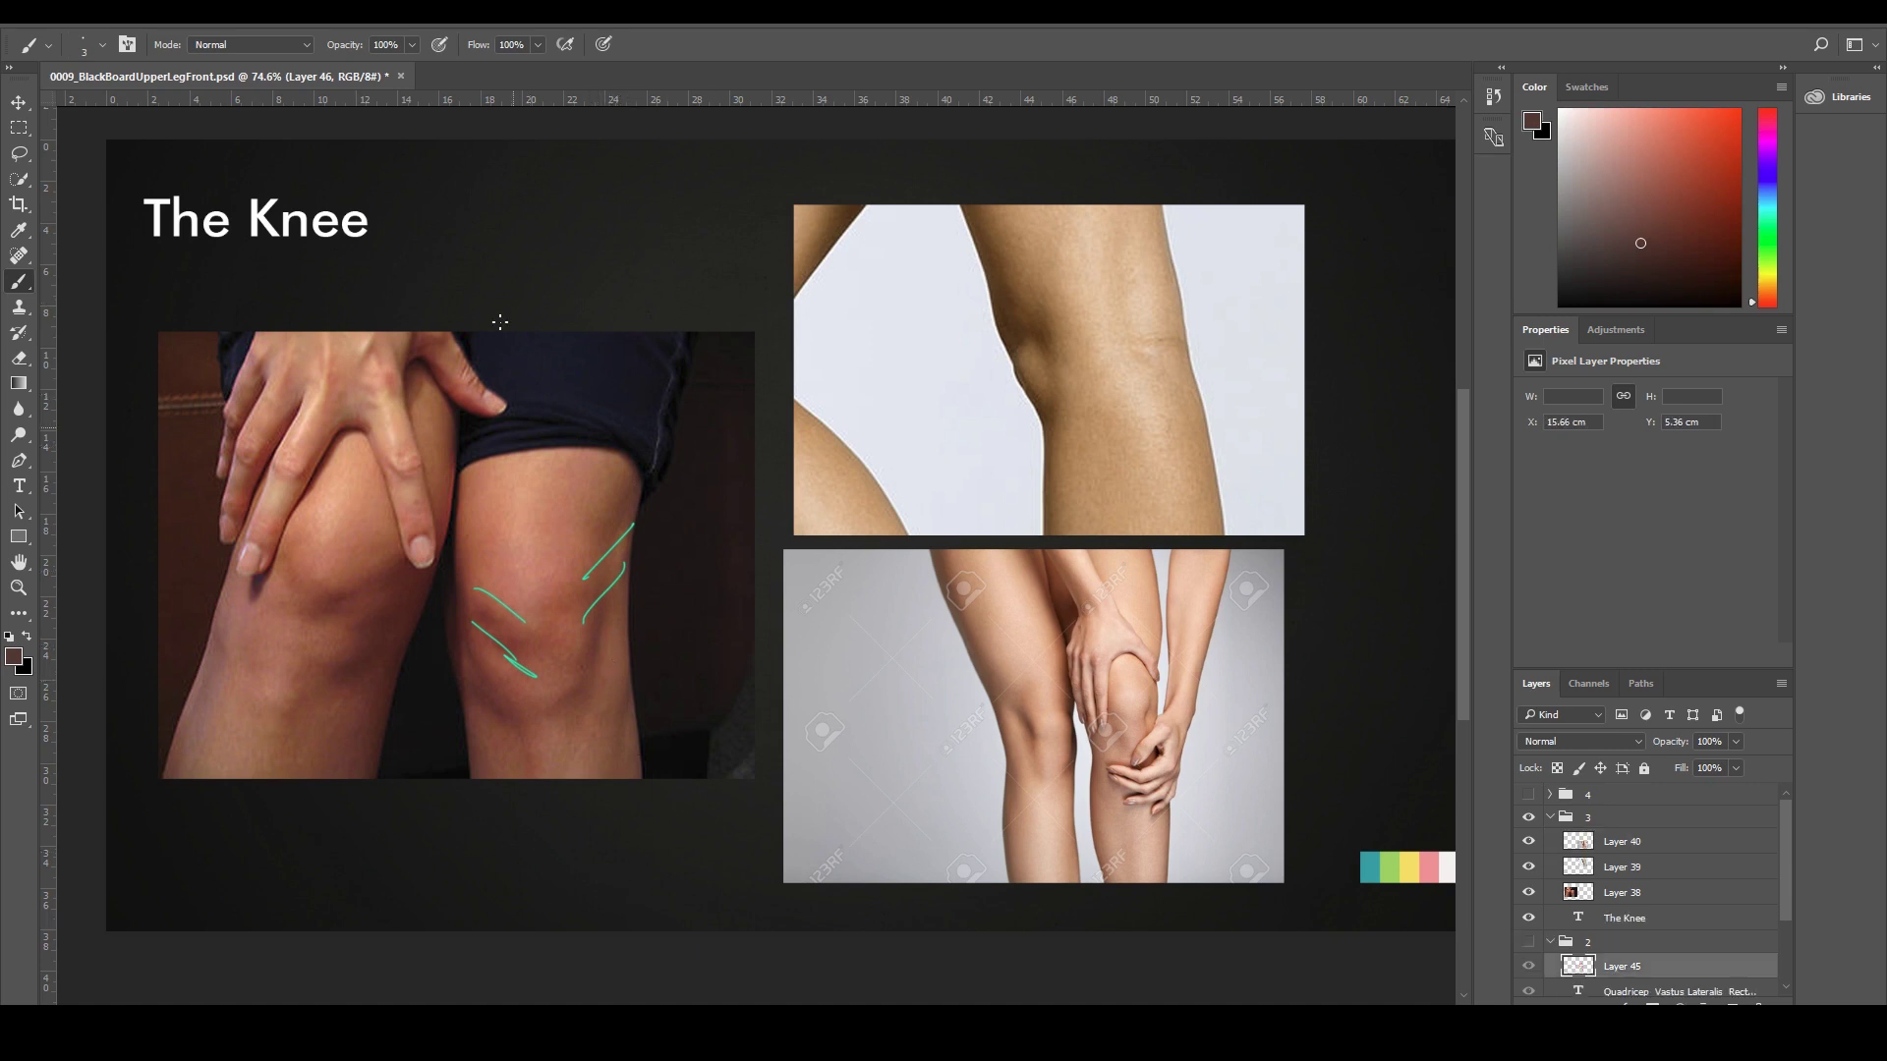
Set the brush colour to bright red and sketch a tapered box for the kneecap in the empty area beside The Knee title.
{"action": "left_click_drag", "start_coordinate": [603, 487], "coordinate": [605, 811]}
{"action": "left_click_drag", "start_coordinate": [605, 792], "coordinate": [700, 733]}
{"action": "scroll", "coordinate": [699, 732], "scroll_direction": "up", "scroll_amount": 3}
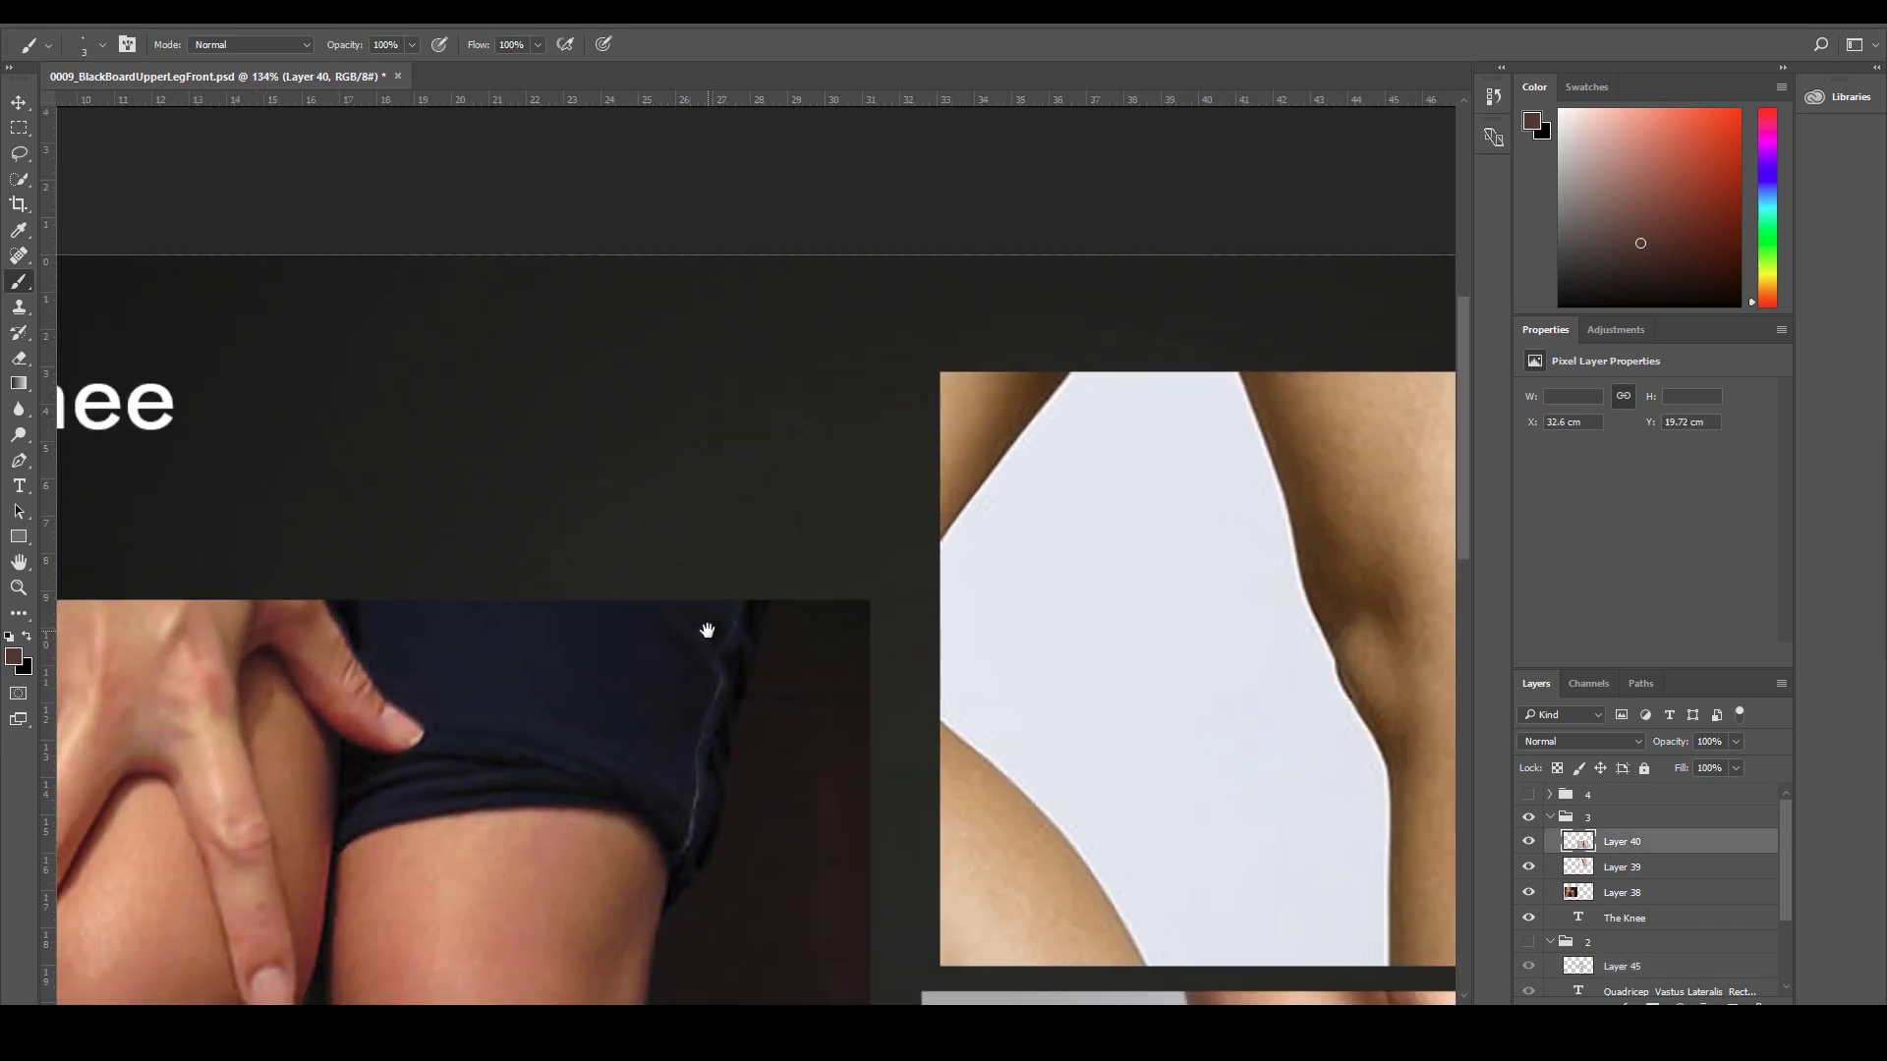
{"action": "left_click_drag", "start_coordinate": [614, 384], "coordinate": [637, 385]}
{"action": "left_click_drag", "start_coordinate": [1686, 203], "coordinate": [1743, 93]}
{"action": "mouse_move", "coordinate": [658, 382]}
{"action": "left_mouse_down"}
{"action": "mouse_move", "coordinate": [592, 381]}
{"action": "mouse_move", "coordinate": [597, 442]}
{"action": "mouse_move", "coordinate": [649, 463]}
{"action": "mouse_move", "coordinate": [657, 409]}
{"action": "mouse_move", "coordinate": [659, 444]}
{"action": "left_mouse_up"}
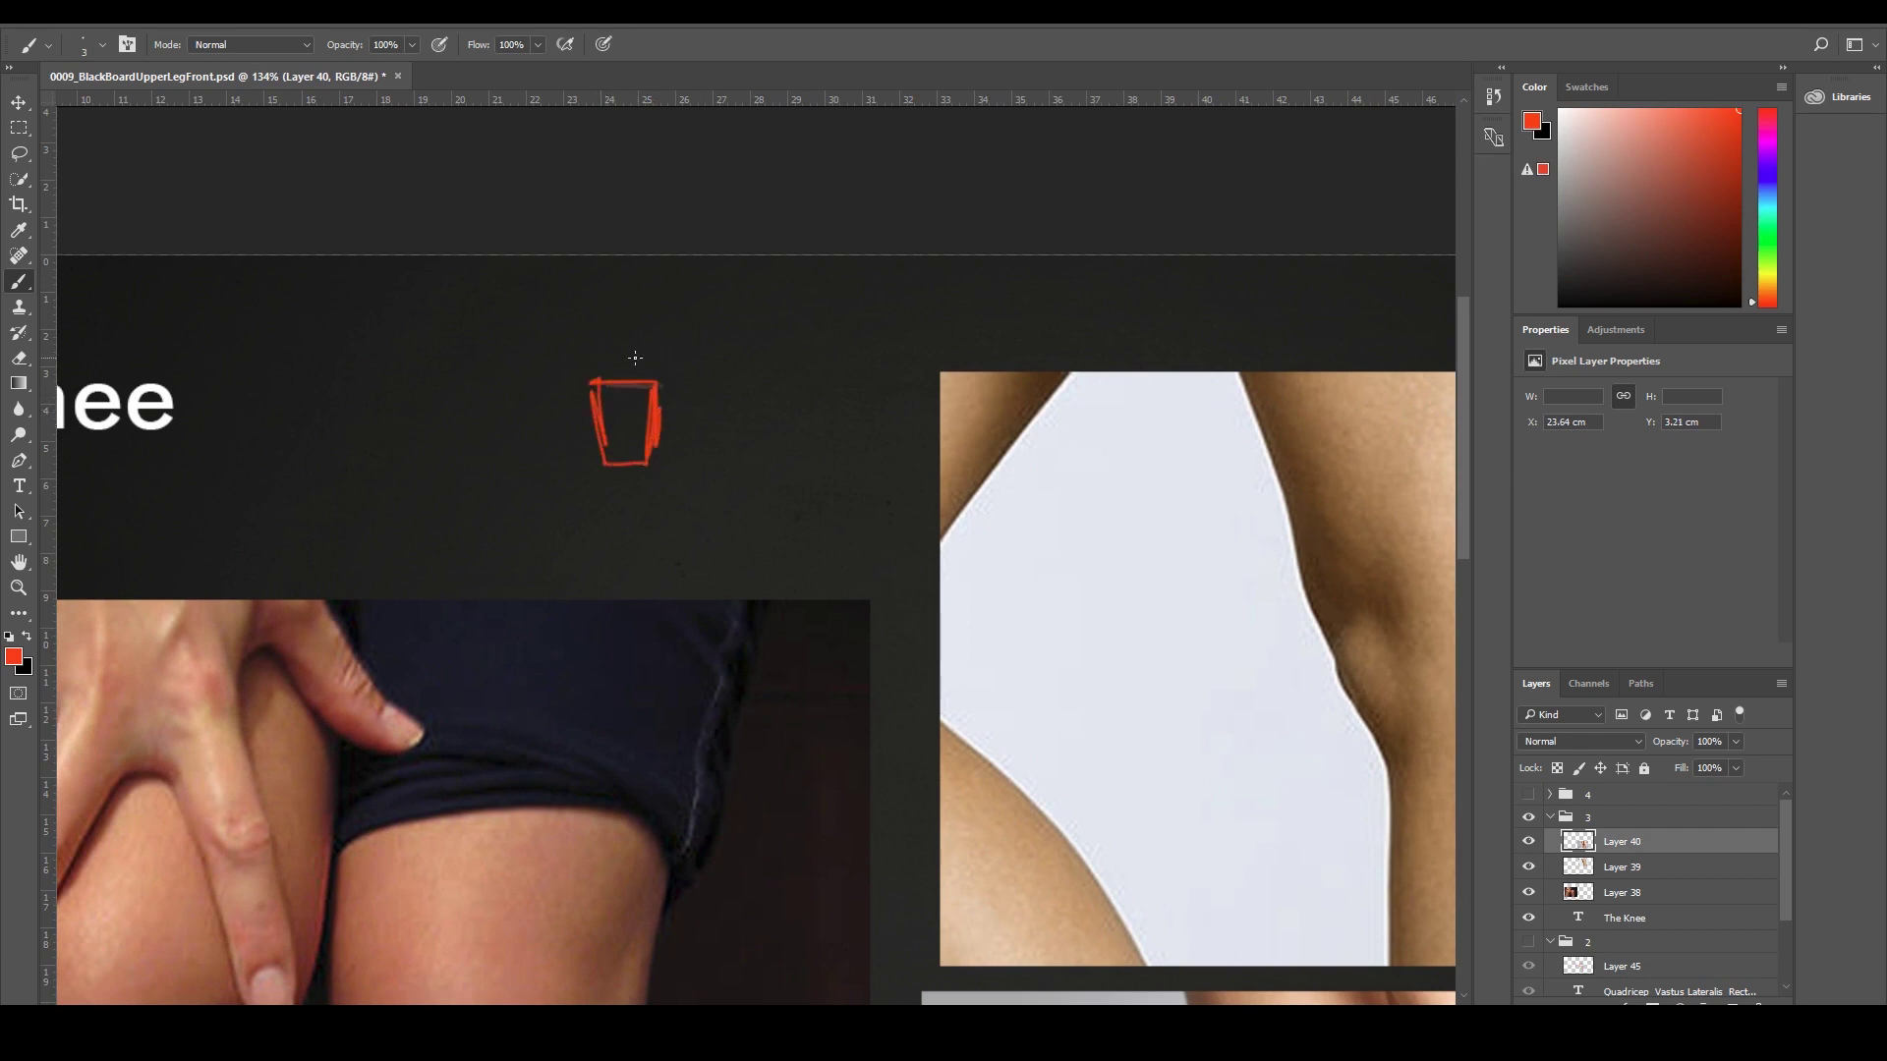
Sketch the thigh bone above the red kneecap box and the two lower-leg bones beneath it as a front-view knee diagram.
{"action": "mouse_move", "coordinate": [556, 313]}
{"action": "left_mouse_down"}
{"action": "mouse_move", "coordinate": [571, 418]}
{"action": "mouse_move", "coordinate": [591, 428]}
{"action": "mouse_move", "coordinate": [566, 372]}
{"action": "mouse_move", "coordinate": [591, 284]}
{"action": "left_mouse_up"}
{"action": "mouse_move", "coordinate": [648, 273]}
{"action": "left_mouse_down"}
{"action": "mouse_move", "coordinate": [685, 410]}
{"action": "mouse_move", "coordinate": [570, 469]}
{"action": "mouse_move", "coordinate": [604, 518]}
{"action": "left_mouse_up"}
{"action": "mouse_move", "coordinate": [674, 442]}
{"action": "left_mouse_down"}
{"action": "mouse_move", "coordinate": [667, 485]}
{"action": "mouse_move", "coordinate": [681, 461]}
{"action": "mouse_move", "coordinate": [635, 518]}
{"action": "left_mouse_up"}
{"action": "left_click_drag", "start_coordinate": [595, 482], "coordinate": [605, 581]}
{"action": "mouse_move", "coordinate": [649, 504]}
{"action": "left_mouse_down"}
{"action": "mouse_move", "coordinate": [659, 572]}
{"action": "mouse_move", "coordinate": [609, 556]}
{"action": "mouse_move", "coordinate": [657, 595]}
{"action": "left_mouse_up"}
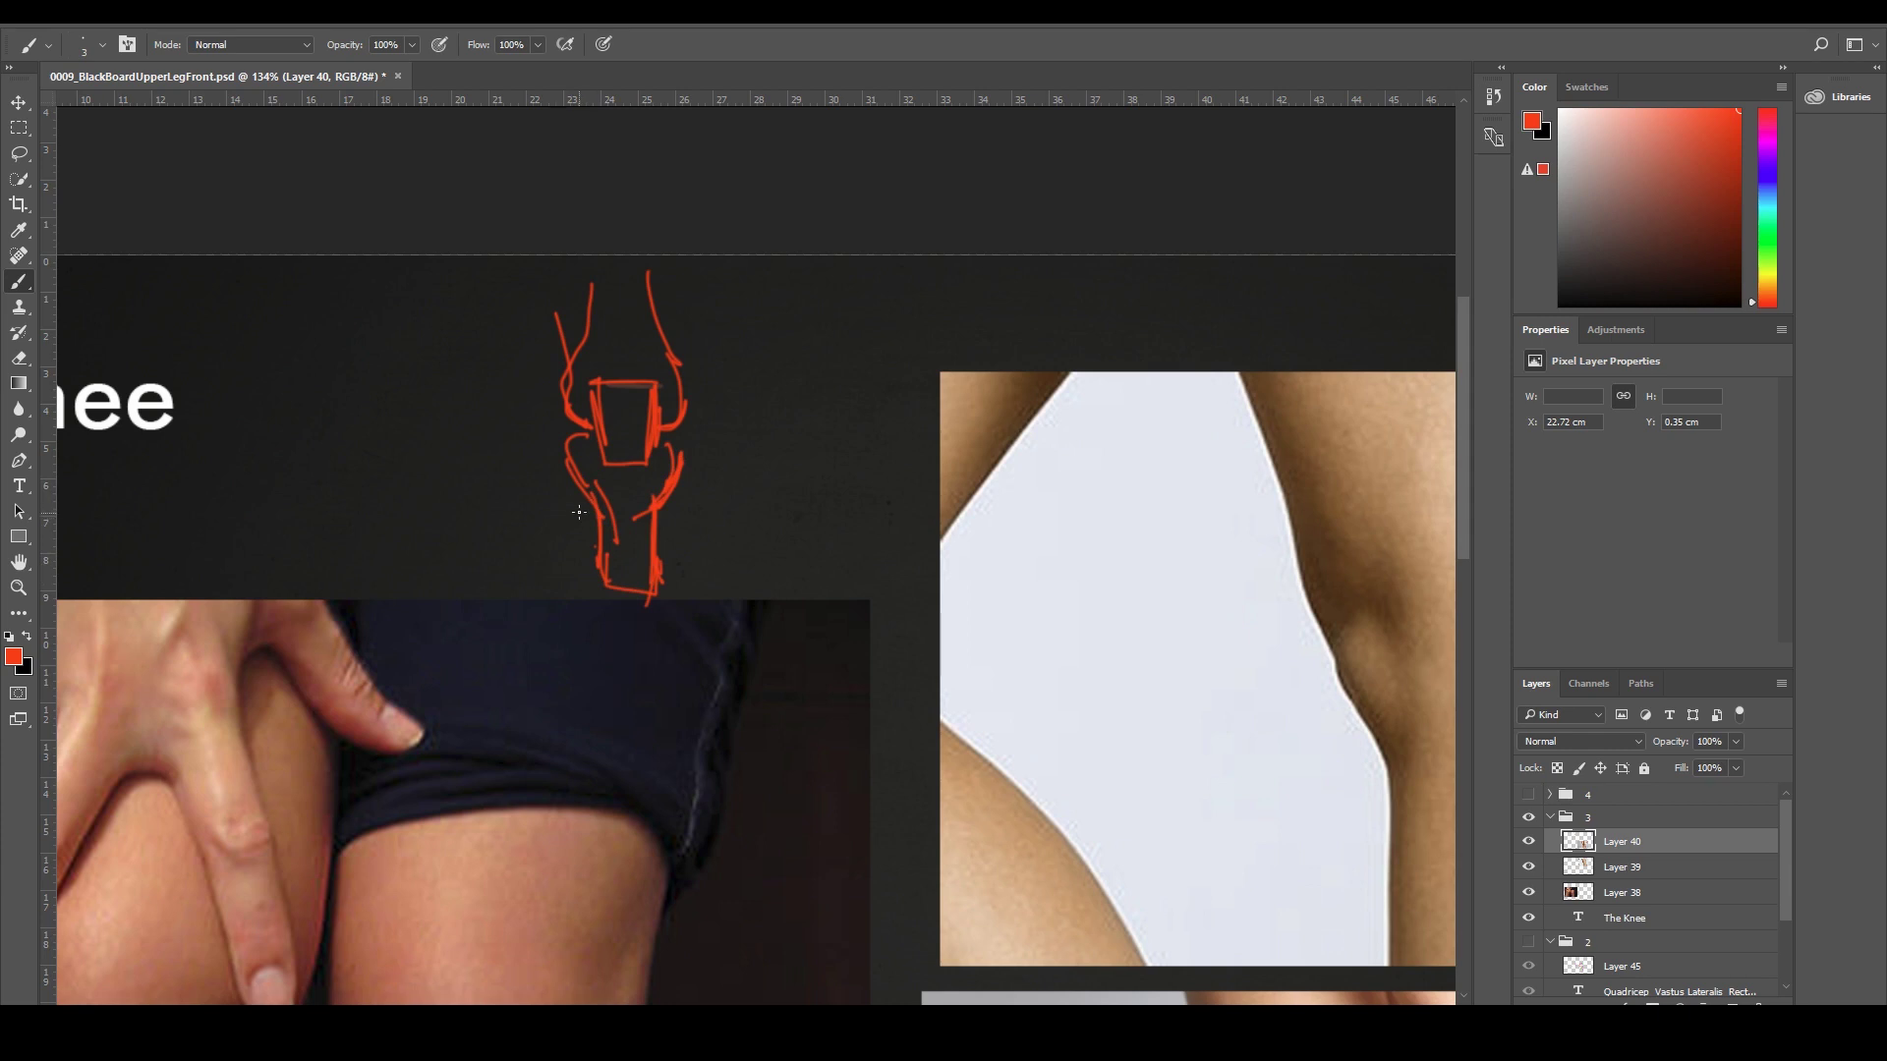
{"action": "mouse_move", "coordinate": [543, 504]}
{"action": "left_mouse_down"}
{"action": "mouse_move", "coordinate": [589, 509]}
{"action": "mouse_move", "coordinate": [574, 596]}
{"action": "mouse_move", "coordinate": [590, 602]}
{"action": "left_mouse_up"}
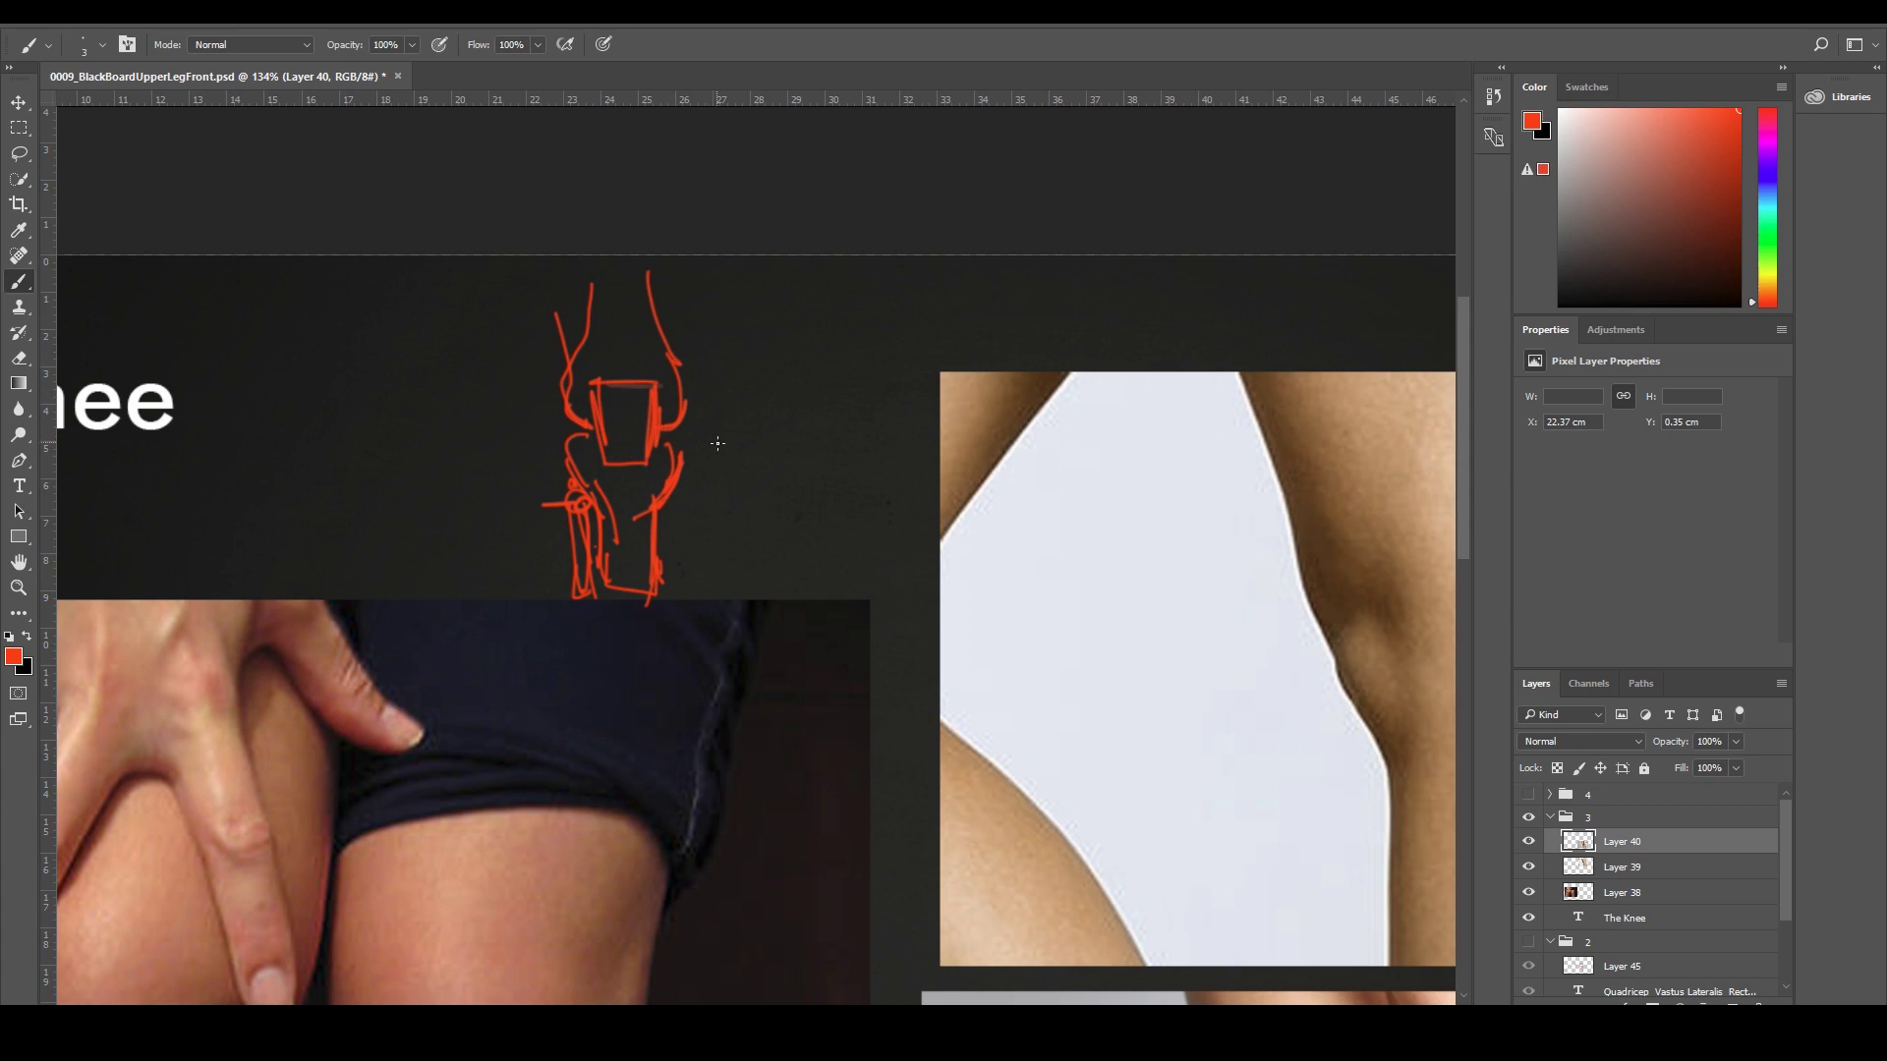
Sketch a small red side view of a bent knee beside the front-view diagram and mark the bump below the front-view kneecap.
{"action": "left_click_drag", "start_coordinate": [763, 438], "coordinate": [652, 437]}
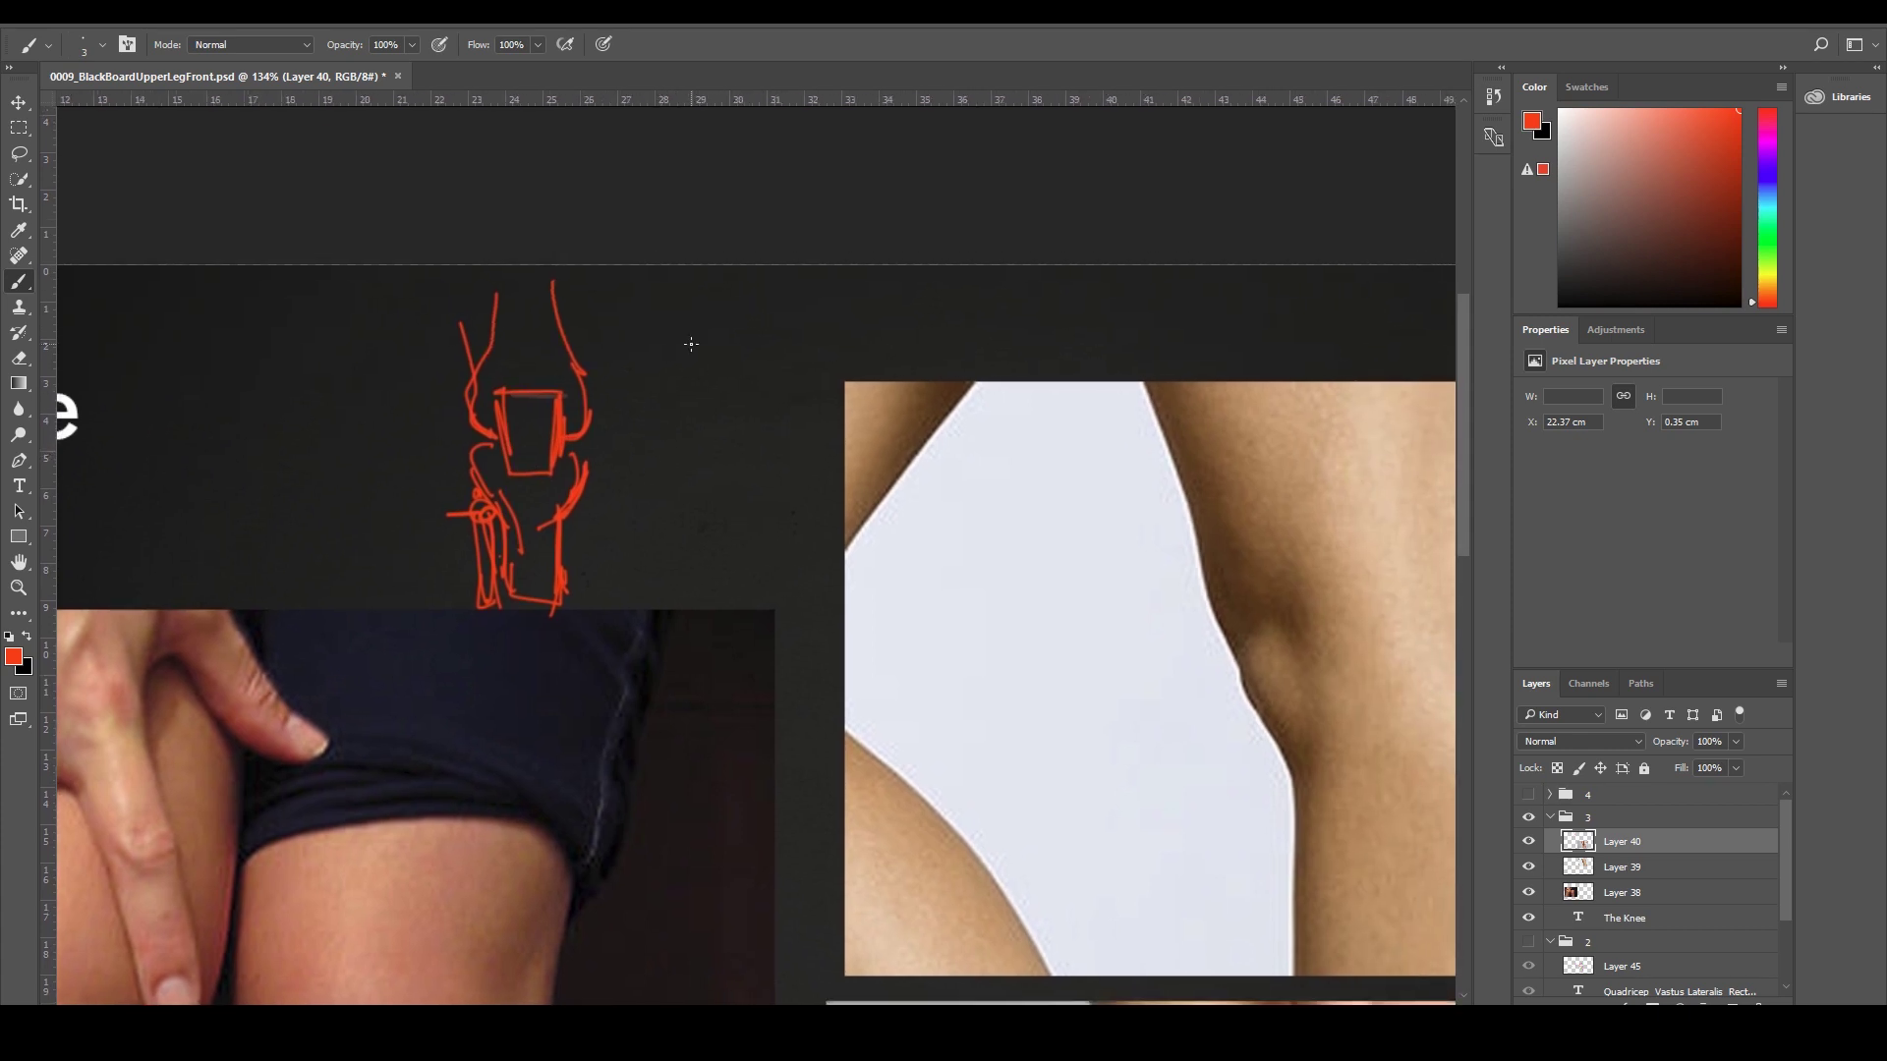
{"action": "mouse_move", "coordinate": [686, 354]}
{"action": "left_mouse_down"}
{"action": "mouse_move", "coordinate": [734, 419]}
{"action": "mouse_move", "coordinate": [671, 497]}
{"action": "left_mouse_up"}
{"action": "mouse_move", "coordinate": [755, 415]}
{"action": "left_mouse_down"}
{"action": "mouse_move", "coordinate": [744, 399]}
{"action": "mouse_move", "coordinate": [753, 428]}
{"action": "left_mouse_up"}
{"action": "key", "text": "ctrl+z"}
{"action": "key", "text": "ctrl+z"}
{"action": "key", "text": "ctrl+alt+z"}
{"action": "key", "text": "ctrl+alt+z"}
{"action": "left_click_drag", "start_coordinate": [531, 496], "coordinate": [542, 511]}
{"action": "mouse_move", "coordinate": [545, 493]}
{"action": "left_mouse_down"}
{"action": "mouse_move", "coordinate": [526, 509]}
{"action": "mouse_move", "coordinate": [546, 496]}
{"action": "left_mouse_up"}
{"action": "left_click_drag", "start_coordinate": [735, 419], "coordinate": [733, 441]}
{"action": "mouse_move", "coordinate": [729, 375]}
{"action": "left_mouse_down"}
{"action": "mouse_move", "coordinate": [753, 420]}
{"action": "mouse_move", "coordinate": [685, 496]}
{"action": "left_mouse_up"}
{"action": "mouse_move", "coordinate": [756, 429]}
{"action": "left_mouse_down"}
{"action": "mouse_move", "coordinate": [741, 455]}
{"action": "mouse_move", "coordinate": [759, 459]}
{"action": "left_mouse_up"}
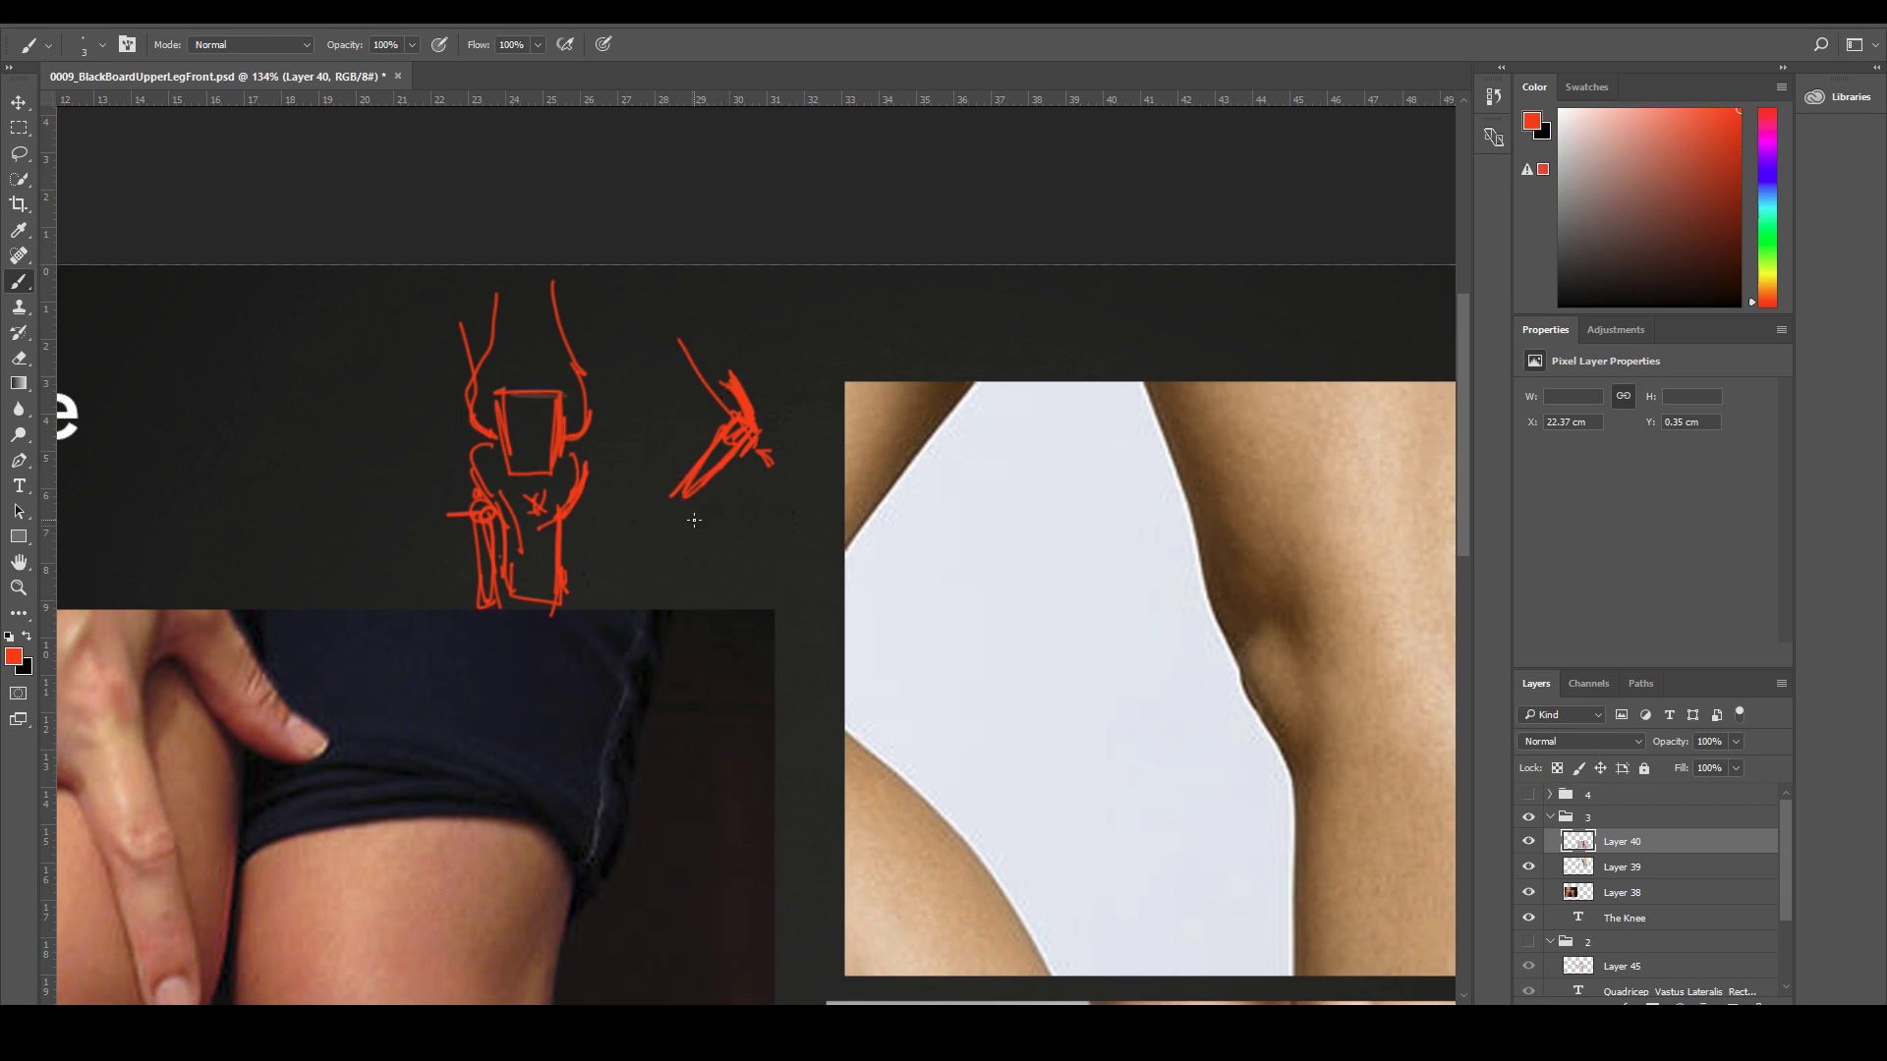
Examine the knee forms in the dark-shorts photo and in the photo of hands holding a knee.
{"action": "scroll", "coordinate": [731, 415], "scroll_direction": "down", "scroll_amount": 6}
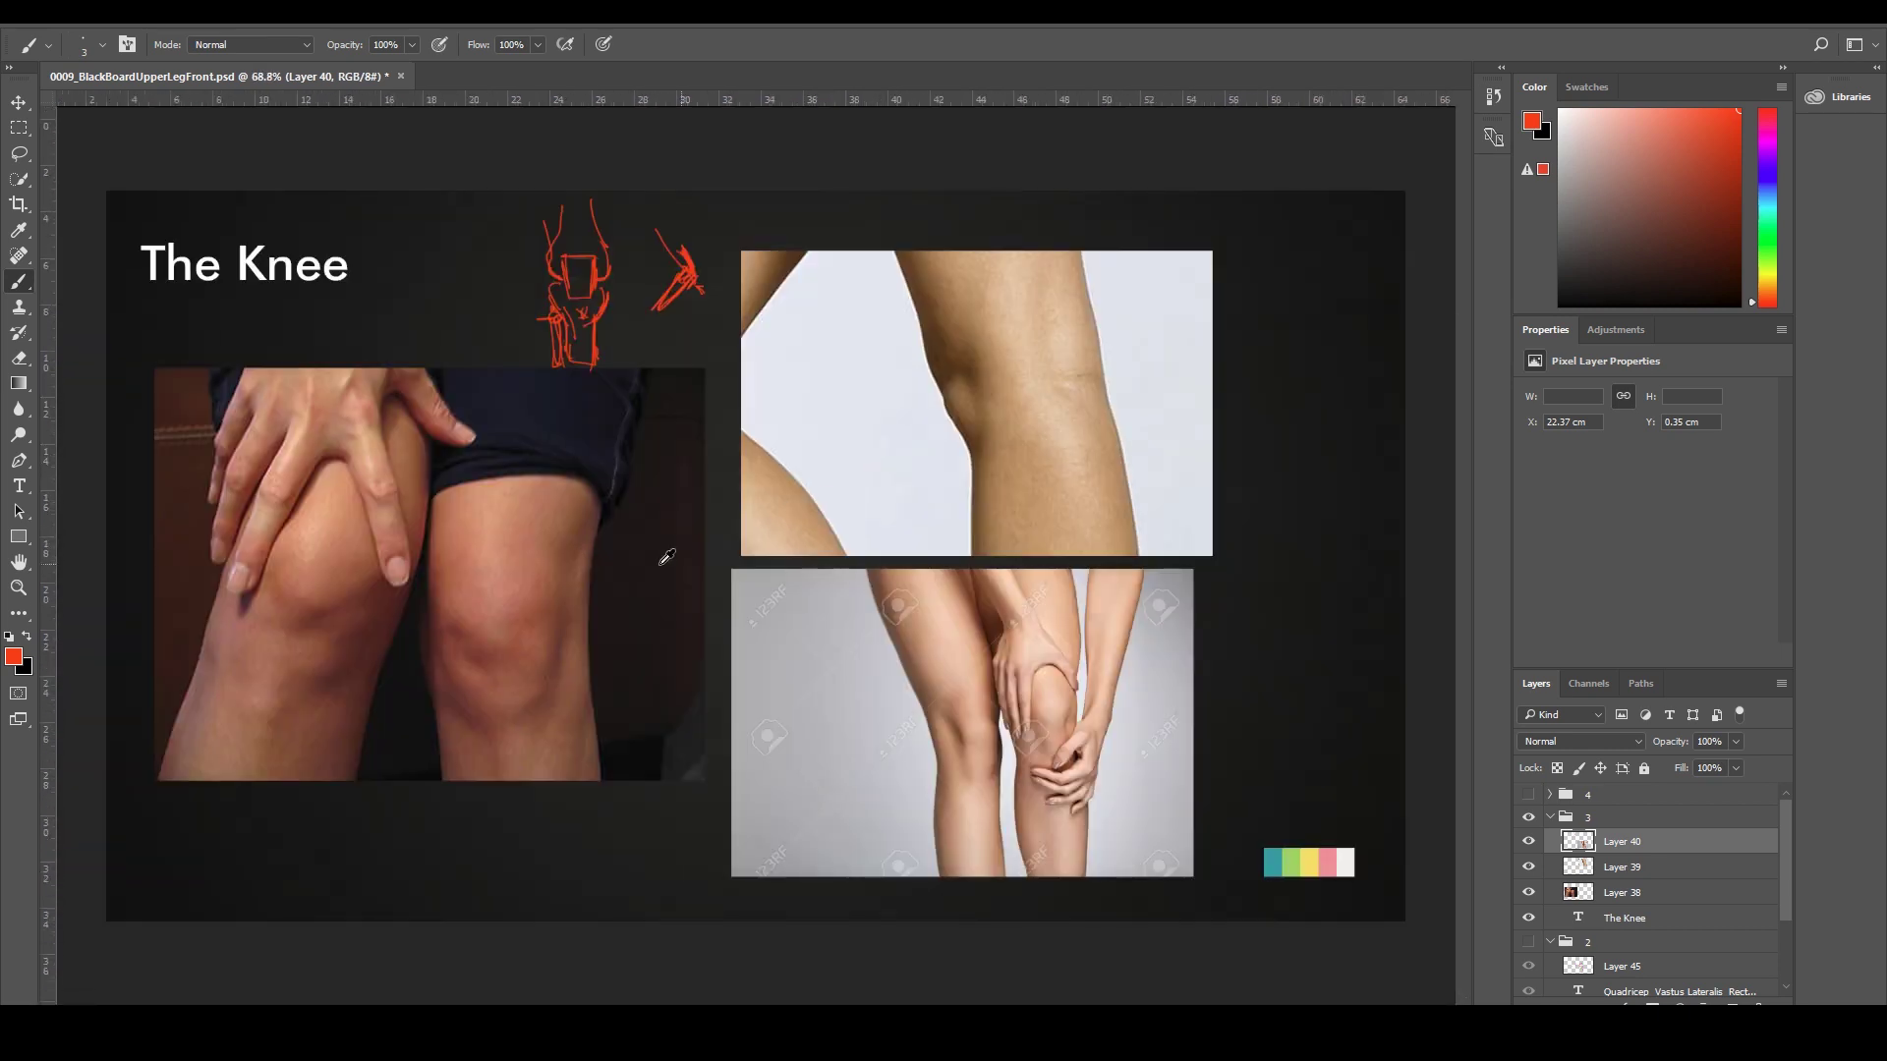
{"action": "scroll", "coordinate": [682, 552], "scroll_direction": "up", "scroll_amount": 5}
{"action": "left_click_drag", "start_coordinate": [550, 705], "coordinate": [697, 593]}
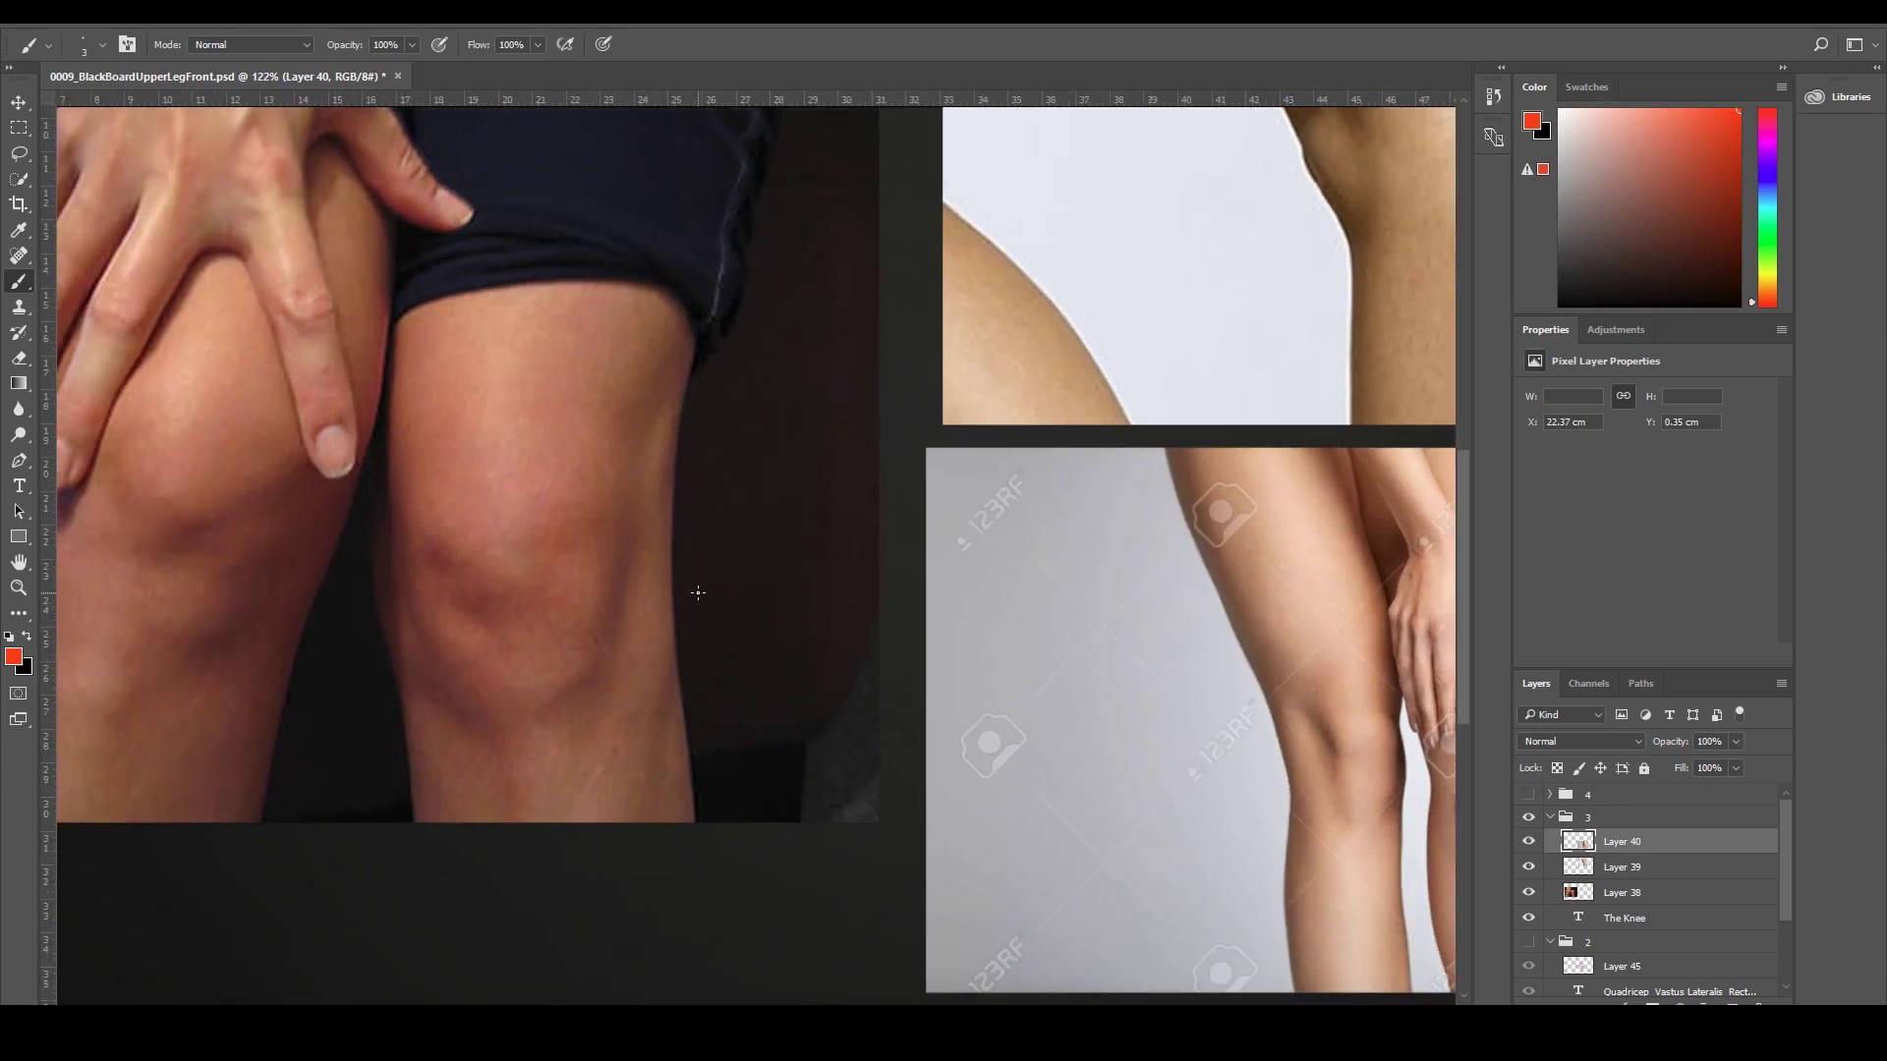
{"action": "mouse_move", "coordinate": [590, 497]}
{"action": "left_mouse_down"}
{"action": "mouse_move", "coordinate": [753, 343]}
{"action": "mouse_move", "coordinate": [577, 476]}
{"action": "left_mouse_up"}
{"action": "left_click_drag", "start_coordinate": [617, 538], "coordinate": [718, 327]}
{"action": "scroll", "coordinate": [718, 327], "scroll_direction": "down", "scroll_amount": 4}
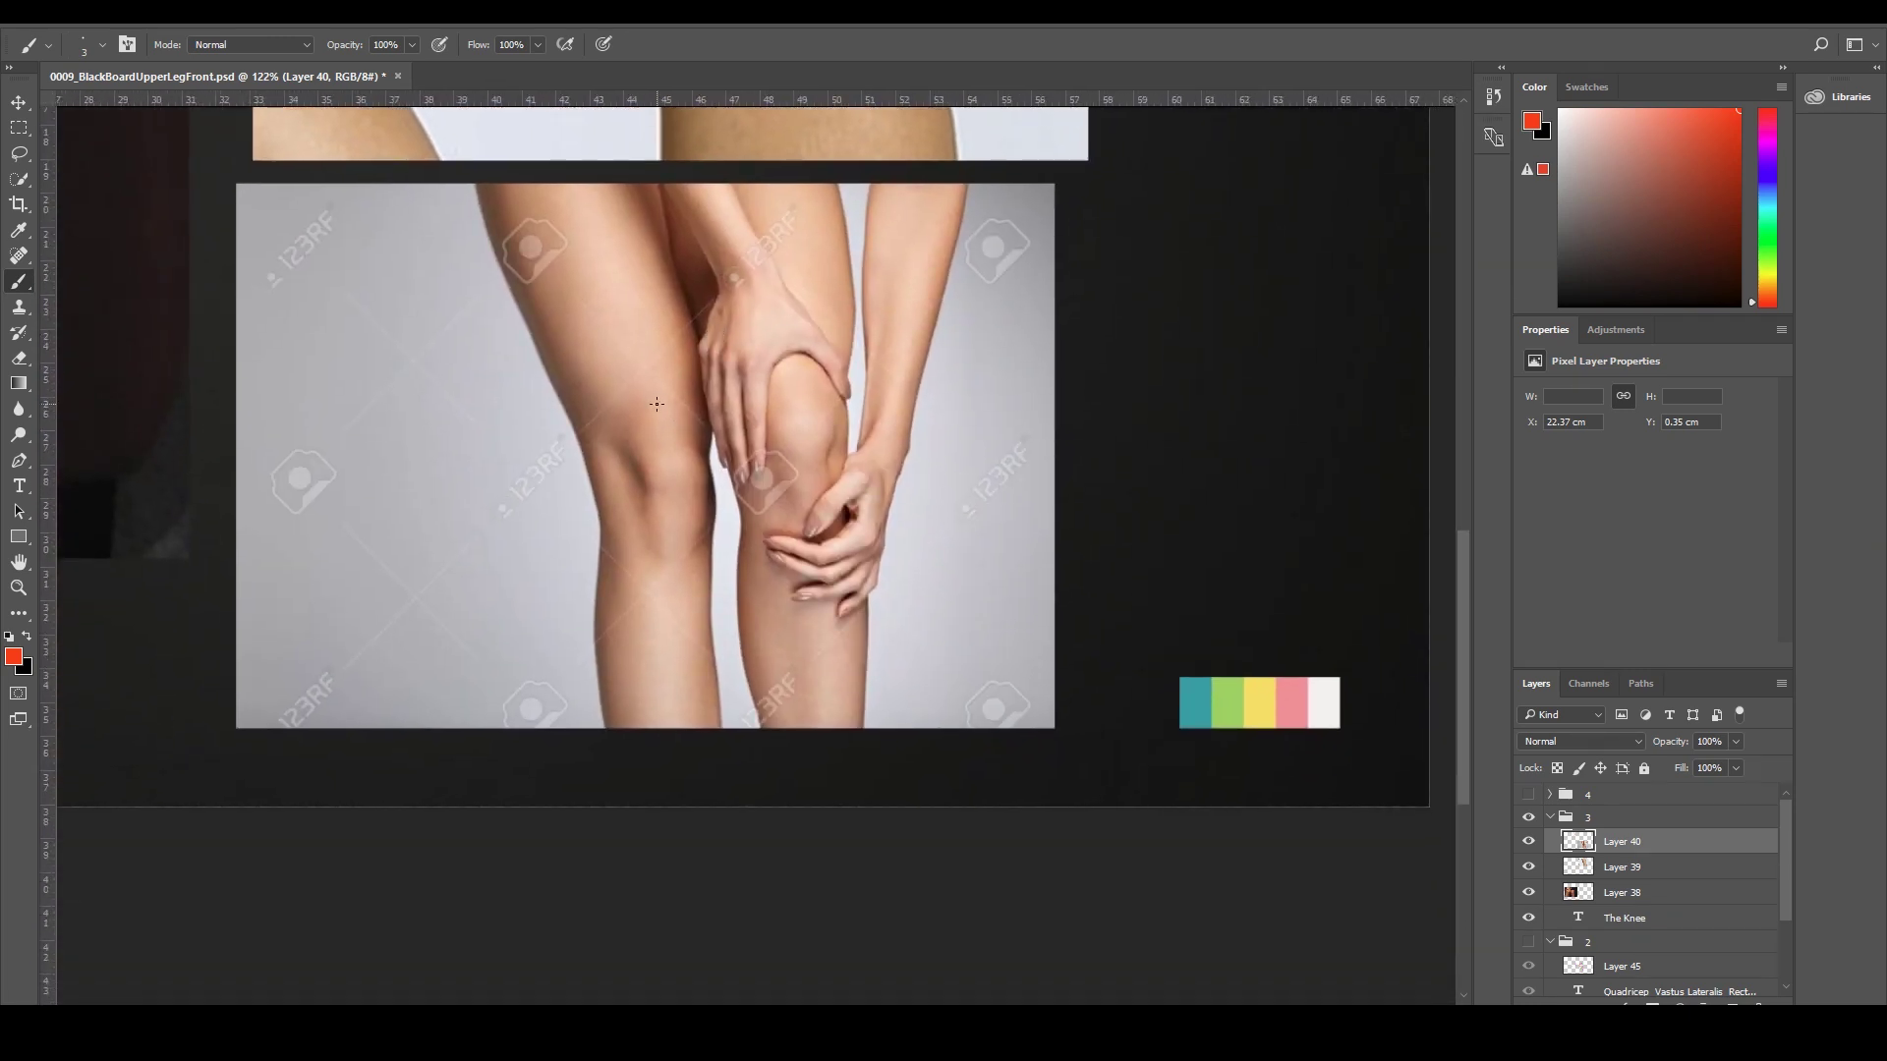
{"action": "scroll", "coordinate": [661, 392], "scroll_direction": "up", "scroll_amount": 5}
{"action": "scroll", "coordinate": [701, 465], "scroll_direction": "up", "scroll_amount": 2}
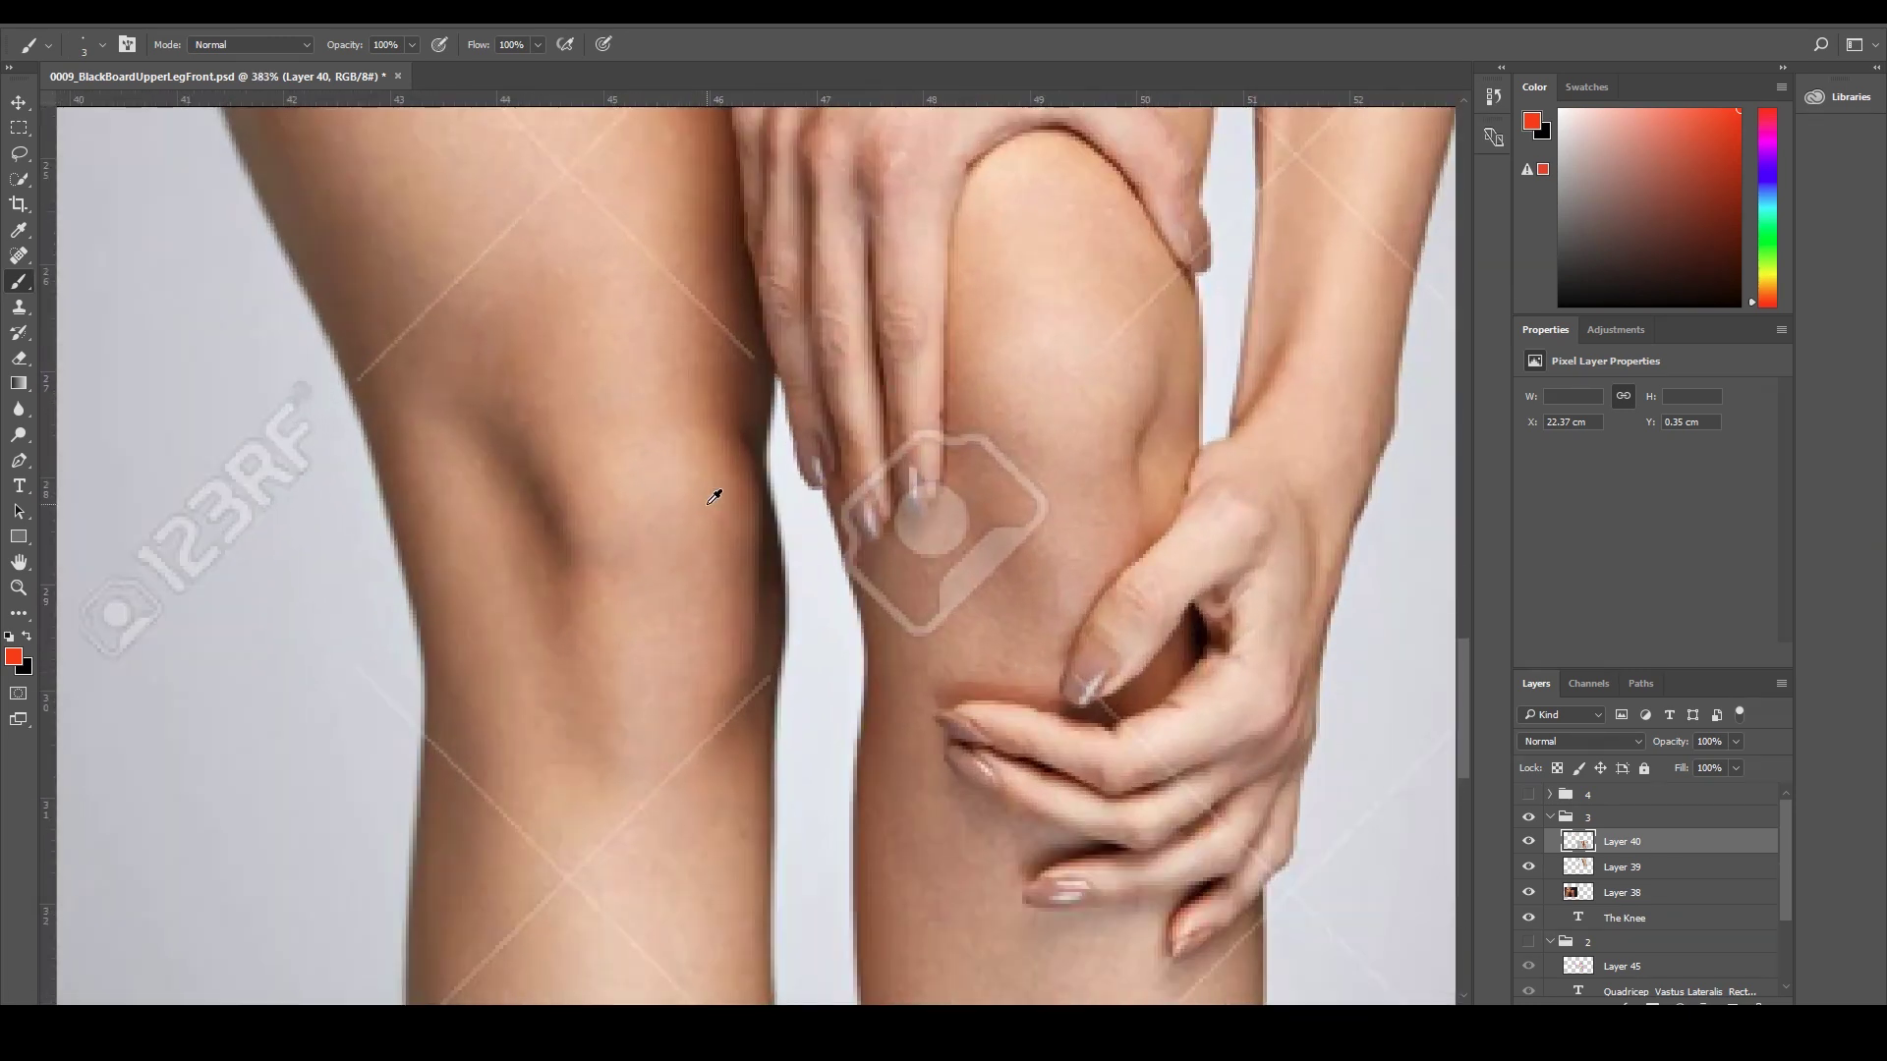
Set the brush colour to bright green.
{"action": "left_click_drag", "start_coordinate": [1643, 287], "coordinate": [1731, 171]}
{"action": "left_click", "coordinate": [1777, 232]}
{"action": "left_click_drag", "start_coordinate": [1777, 230], "coordinate": [1776, 227]}
{"action": "left_click_drag", "start_coordinate": [1729, 181], "coordinate": [1741, 108]}
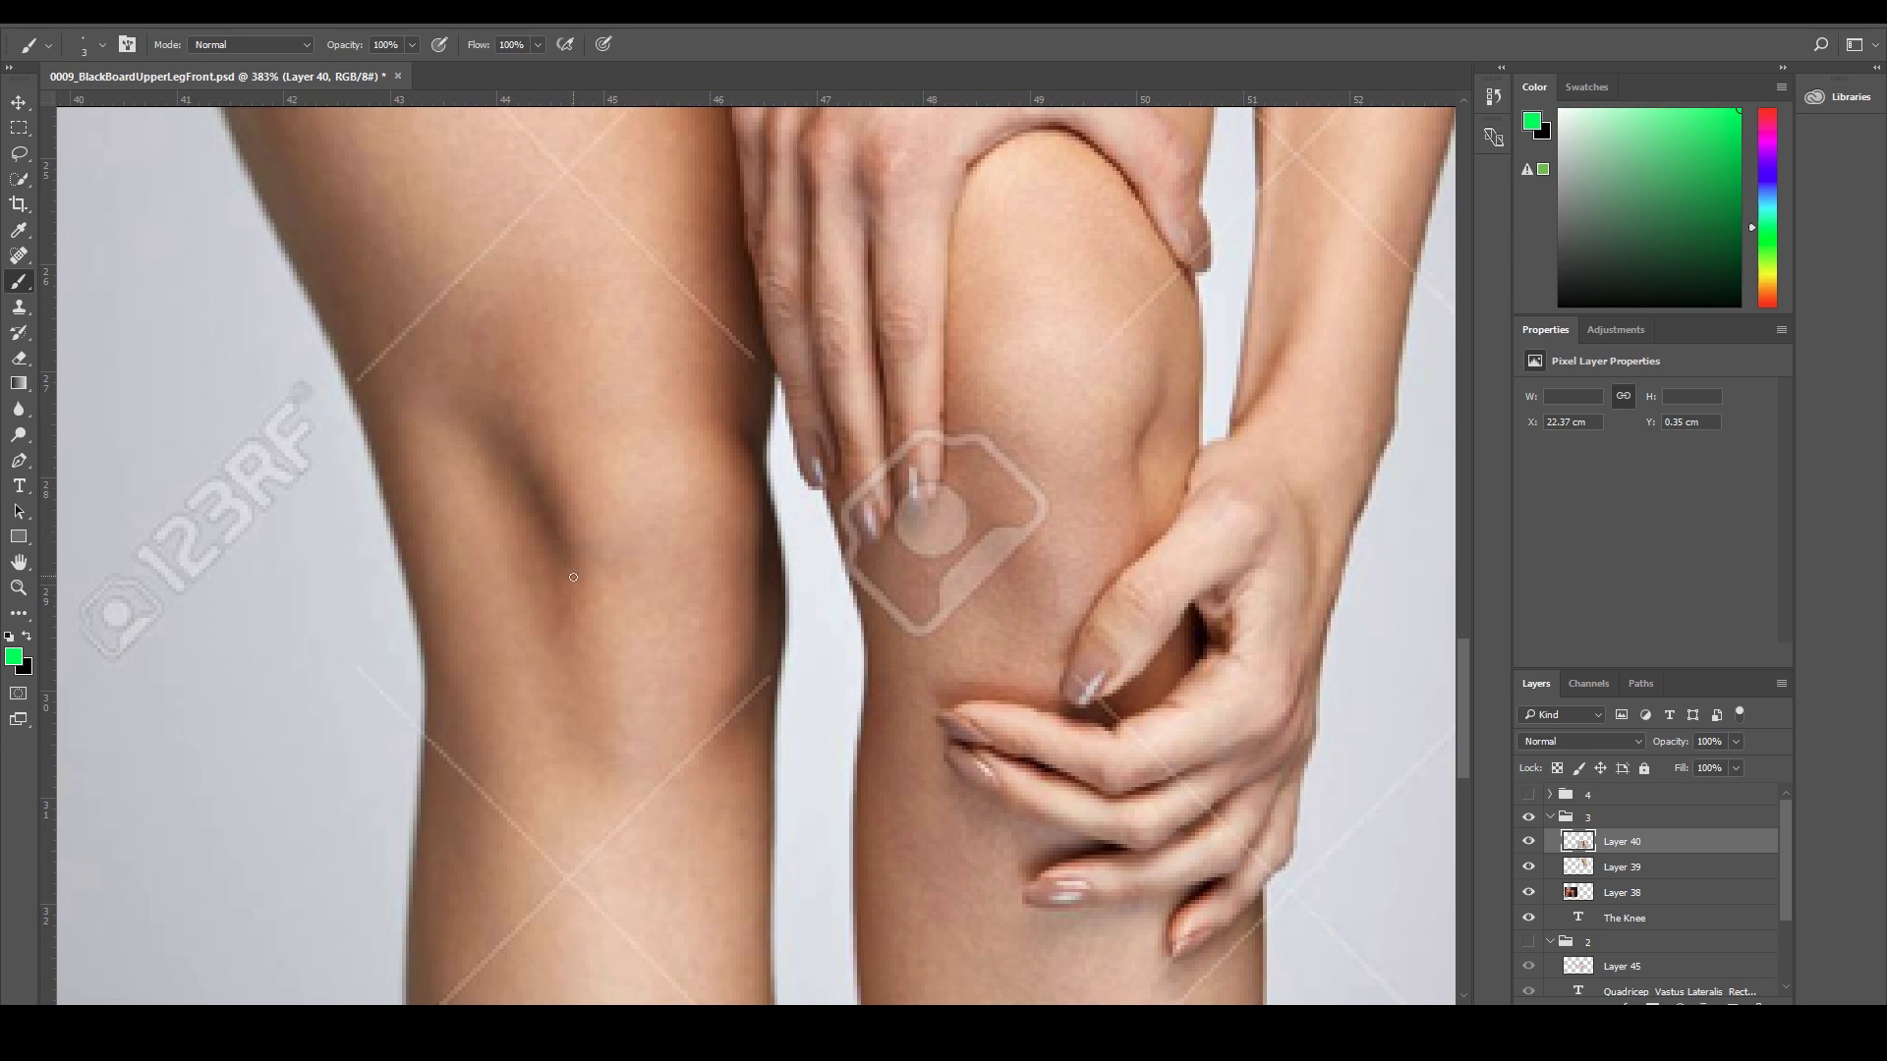
Draw green shapes on the knee without hands: a kneecap oval, small side circles, a tapered form below and side shapes along it.
{"action": "left_click_drag", "start_coordinate": [552, 525], "coordinate": [579, 543]}
{"action": "left_click_drag", "start_coordinate": [747, 532], "coordinate": [752, 553]}
{"action": "mouse_move", "coordinate": [546, 454]}
{"action": "left_mouse_down"}
{"action": "mouse_move", "coordinate": [688, 521]}
{"action": "mouse_move", "coordinate": [735, 440]}
{"action": "mouse_move", "coordinate": [577, 494]}
{"action": "mouse_move", "coordinate": [757, 509]}
{"action": "mouse_move", "coordinate": [732, 435]}
{"action": "left_mouse_up"}
{"action": "mouse_move", "coordinate": [721, 594]}
{"action": "left_mouse_down"}
{"action": "mouse_move", "coordinate": [592, 612]}
{"action": "mouse_move", "coordinate": [589, 632]}
{"action": "mouse_move", "coordinate": [665, 669]}
{"action": "mouse_move", "coordinate": [739, 652]}
{"action": "mouse_move", "coordinate": [695, 581]}
{"action": "left_mouse_up"}
{"action": "mouse_move", "coordinate": [613, 682]}
{"action": "left_mouse_down"}
{"action": "mouse_move", "coordinate": [684, 752]}
{"action": "mouse_move", "coordinate": [747, 619]}
{"action": "mouse_move", "coordinate": [610, 625]}
{"action": "left_mouse_up"}
{"action": "key", "text": "space"}
{"action": "left_click_drag", "start_coordinate": [706, 724], "coordinate": [703, 559]}
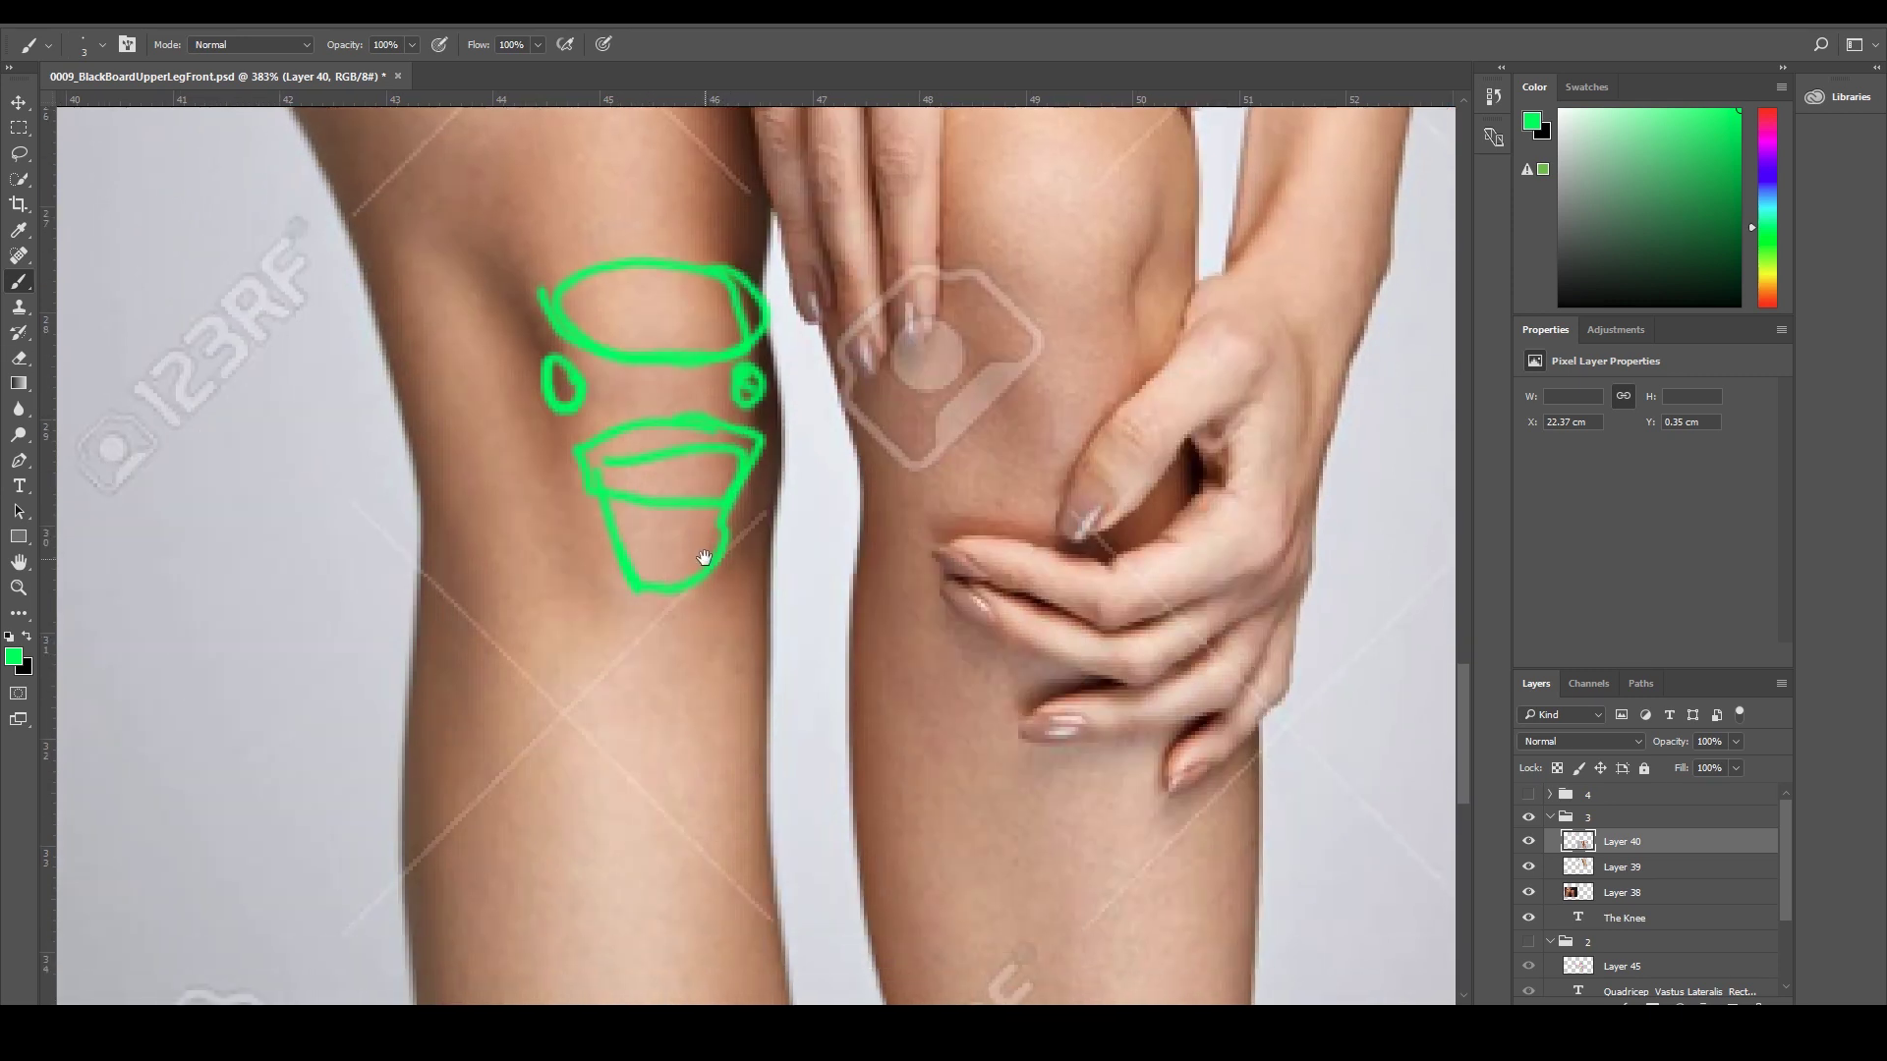
{"action": "left_click_drag", "start_coordinate": [565, 503], "coordinate": [604, 598]}
{"action": "mouse_move", "coordinate": [739, 531]}
{"action": "left_mouse_down"}
{"action": "mouse_move", "coordinate": [725, 585]}
{"action": "mouse_move", "coordinate": [749, 535]}
{"action": "left_mouse_up"}
{"action": "mouse_move", "coordinate": [639, 364]}
{"action": "left_mouse_down"}
{"action": "mouse_move", "coordinate": [596, 349]}
{"action": "mouse_move", "coordinate": [616, 374]}
{"action": "mouse_move", "coordinate": [646, 345]}
{"action": "mouse_move", "coordinate": [557, 367]}
{"action": "mouse_move", "coordinate": [604, 391]}
{"action": "left_mouse_up"}
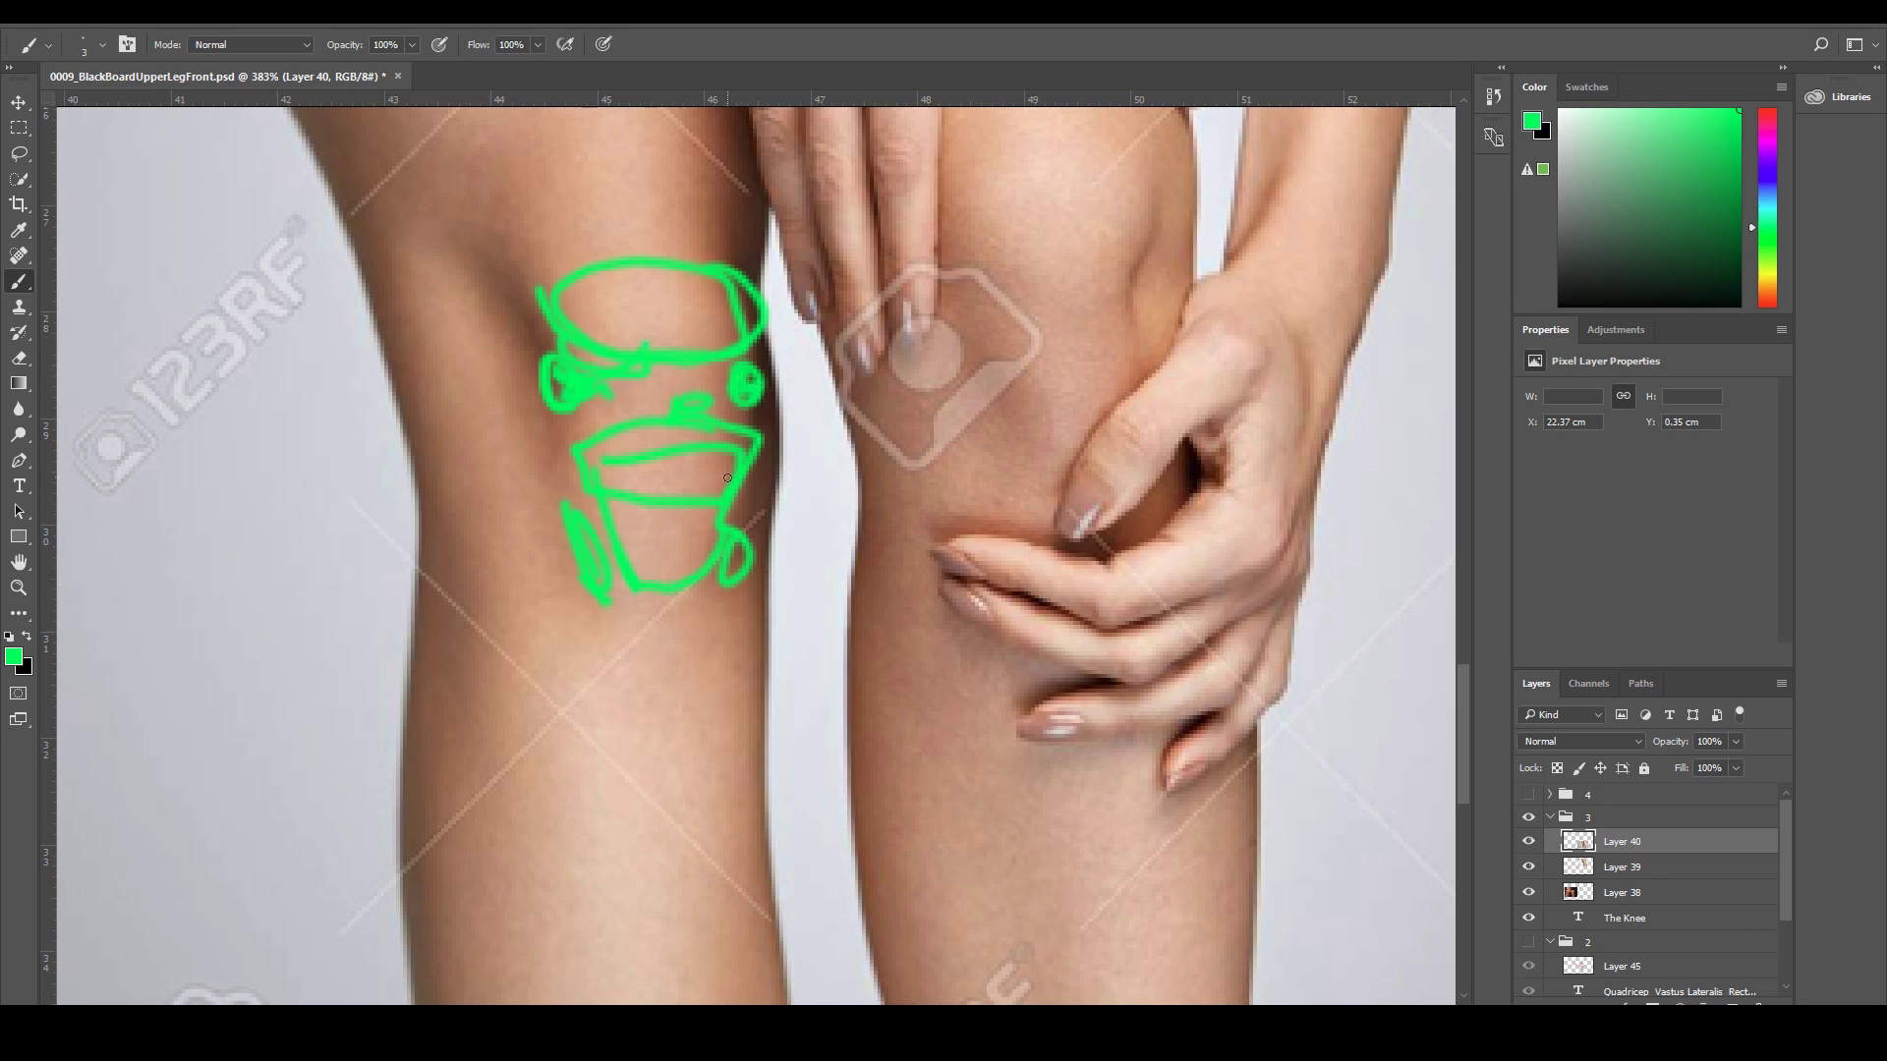
Draw two small green circles and a downward-pointing triangle beneath them on the uncovered knee in the dark-shorts photo.
{"action": "left_click_drag", "start_coordinate": [273, 398], "coordinate": [1049, 366]}
{"action": "left_click_drag", "start_coordinate": [667, 439], "coordinate": [855, 400]}
{"action": "left_click_drag", "start_coordinate": [582, 442], "coordinate": [1048, 307]}
{"action": "left_click_drag", "start_coordinate": [330, 616], "coordinate": [935, 636]}
{"action": "left_click_drag", "start_coordinate": [496, 364], "coordinate": [819, 973]}
{"action": "scroll", "coordinate": [747, 666], "scroll_direction": "left", "scroll_amount": 5}
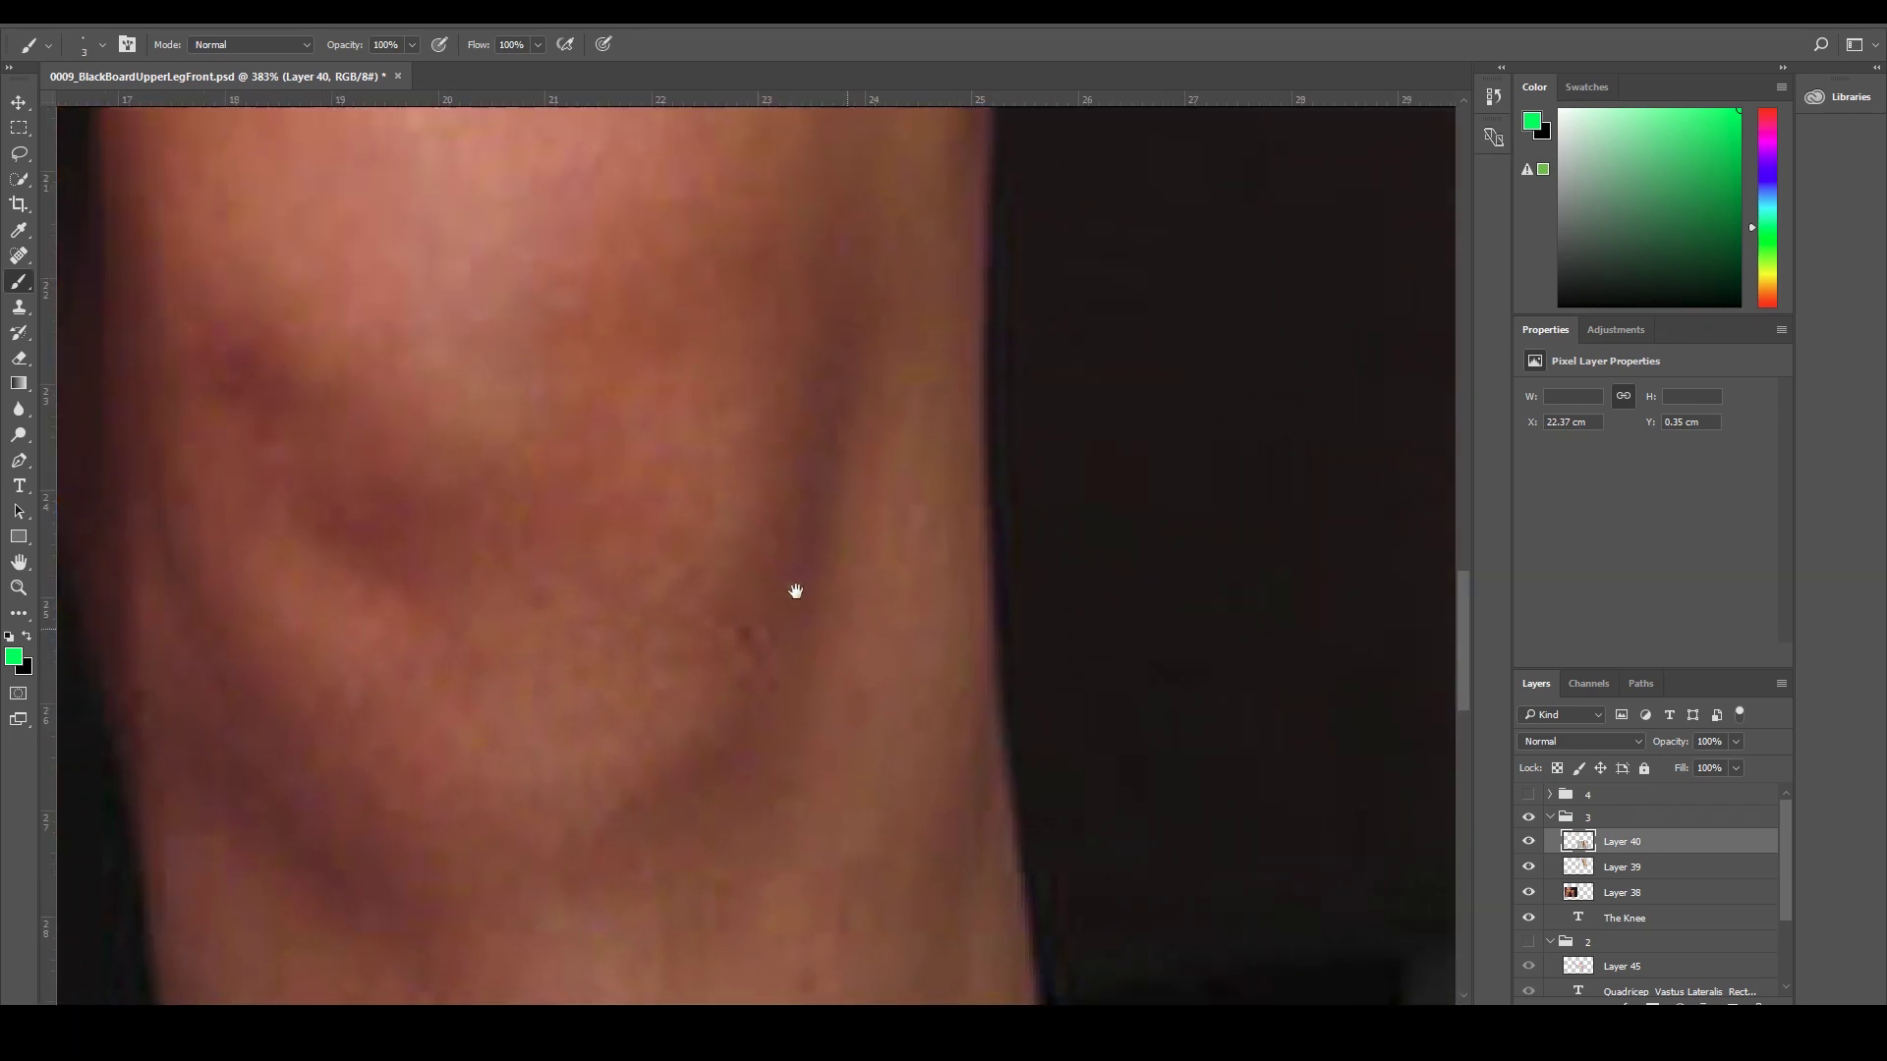
{"action": "scroll", "coordinate": [805, 606], "scroll_direction": "up", "scroll_amount": 3}
{"action": "mouse_move", "coordinate": [409, 400]}
{"action": "left_mouse_down"}
{"action": "mouse_move", "coordinate": [482, 432]}
{"action": "mouse_move", "coordinate": [438, 448]}
{"action": "left_mouse_up"}
{"action": "left_click_drag", "start_coordinate": [427, 401], "coordinate": [428, 418]}
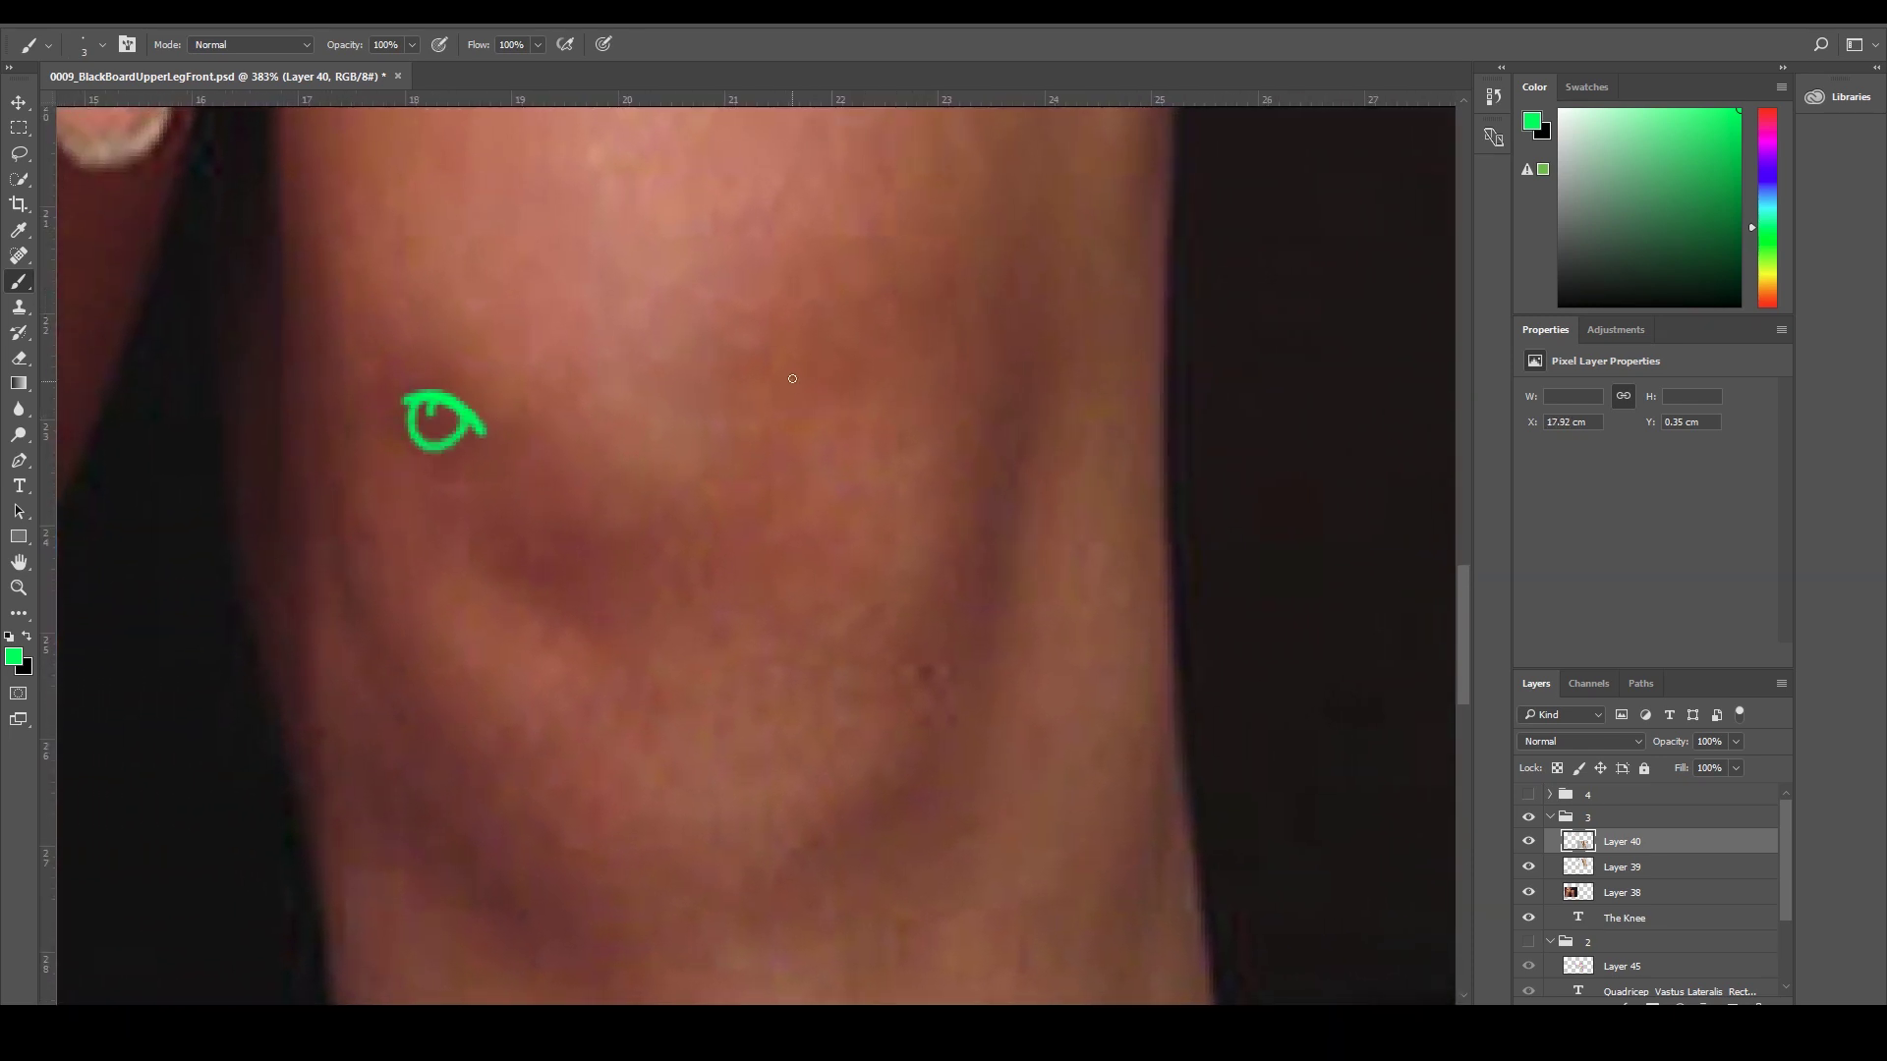
{"action": "left_click_drag", "start_coordinate": [786, 365], "coordinate": [739, 389]}
{"action": "mouse_move", "coordinate": [578, 515]}
{"action": "left_mouse_down"}
{"action": "mouse_move", "coordinate": [624, 592]}
{"action": "mouse_move", "coordinate": [588, 524]}
{"action": "left_mouse_up"}
Try a wide green U-shaped curve around the lower edge of that knee, and undo it.
{"action": "scroll", "coordinate": [703, 634], "scroll_direction": "down", "scroll_amount": 3}
{"action": "scroll", "coordinate": [702, 634], "scroll_direction": "right", "scroll_amount": 1}
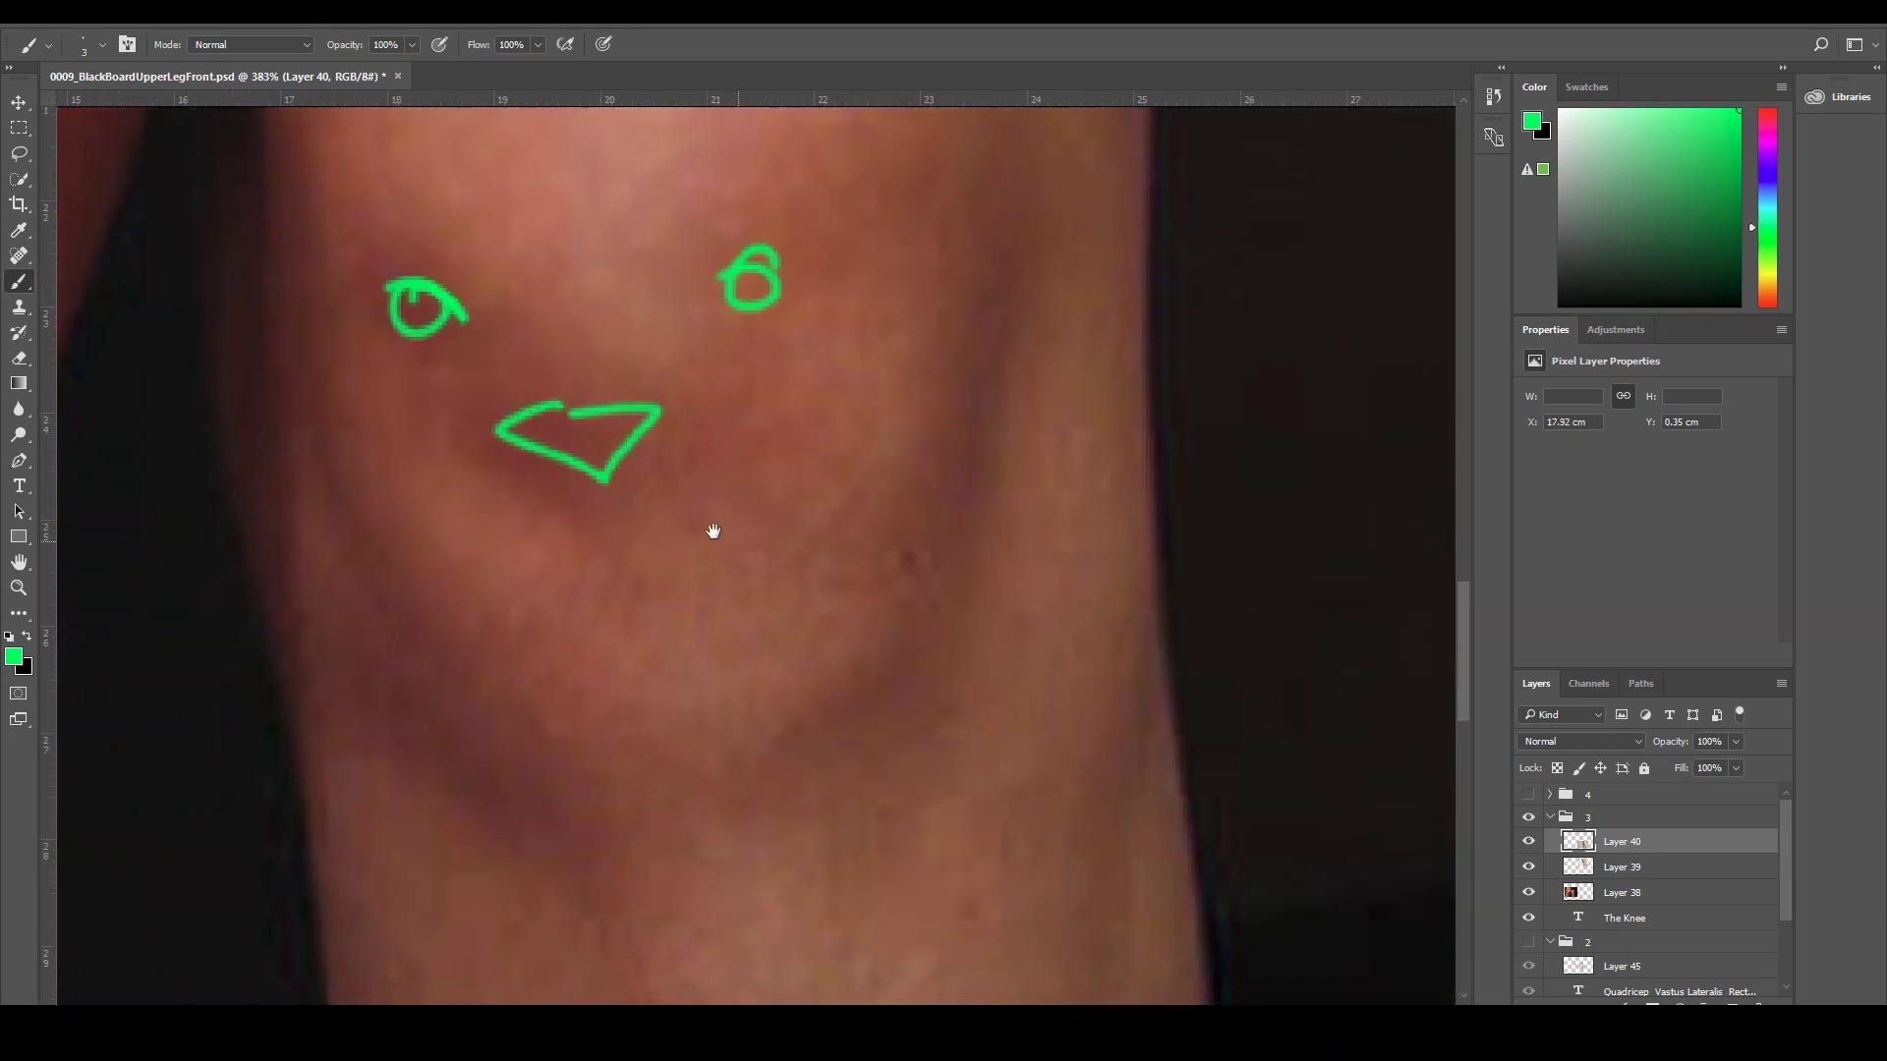
{"action": "mouse_move", "coordinate": [354, 449]}
{"action": "left_mouse_down"}
{"action": "mouse_move", "coordinate": [909, 739]}
{"action": "mouse_move", "coordinate": [955, 424]}
{"action": "left_mouse_up"}
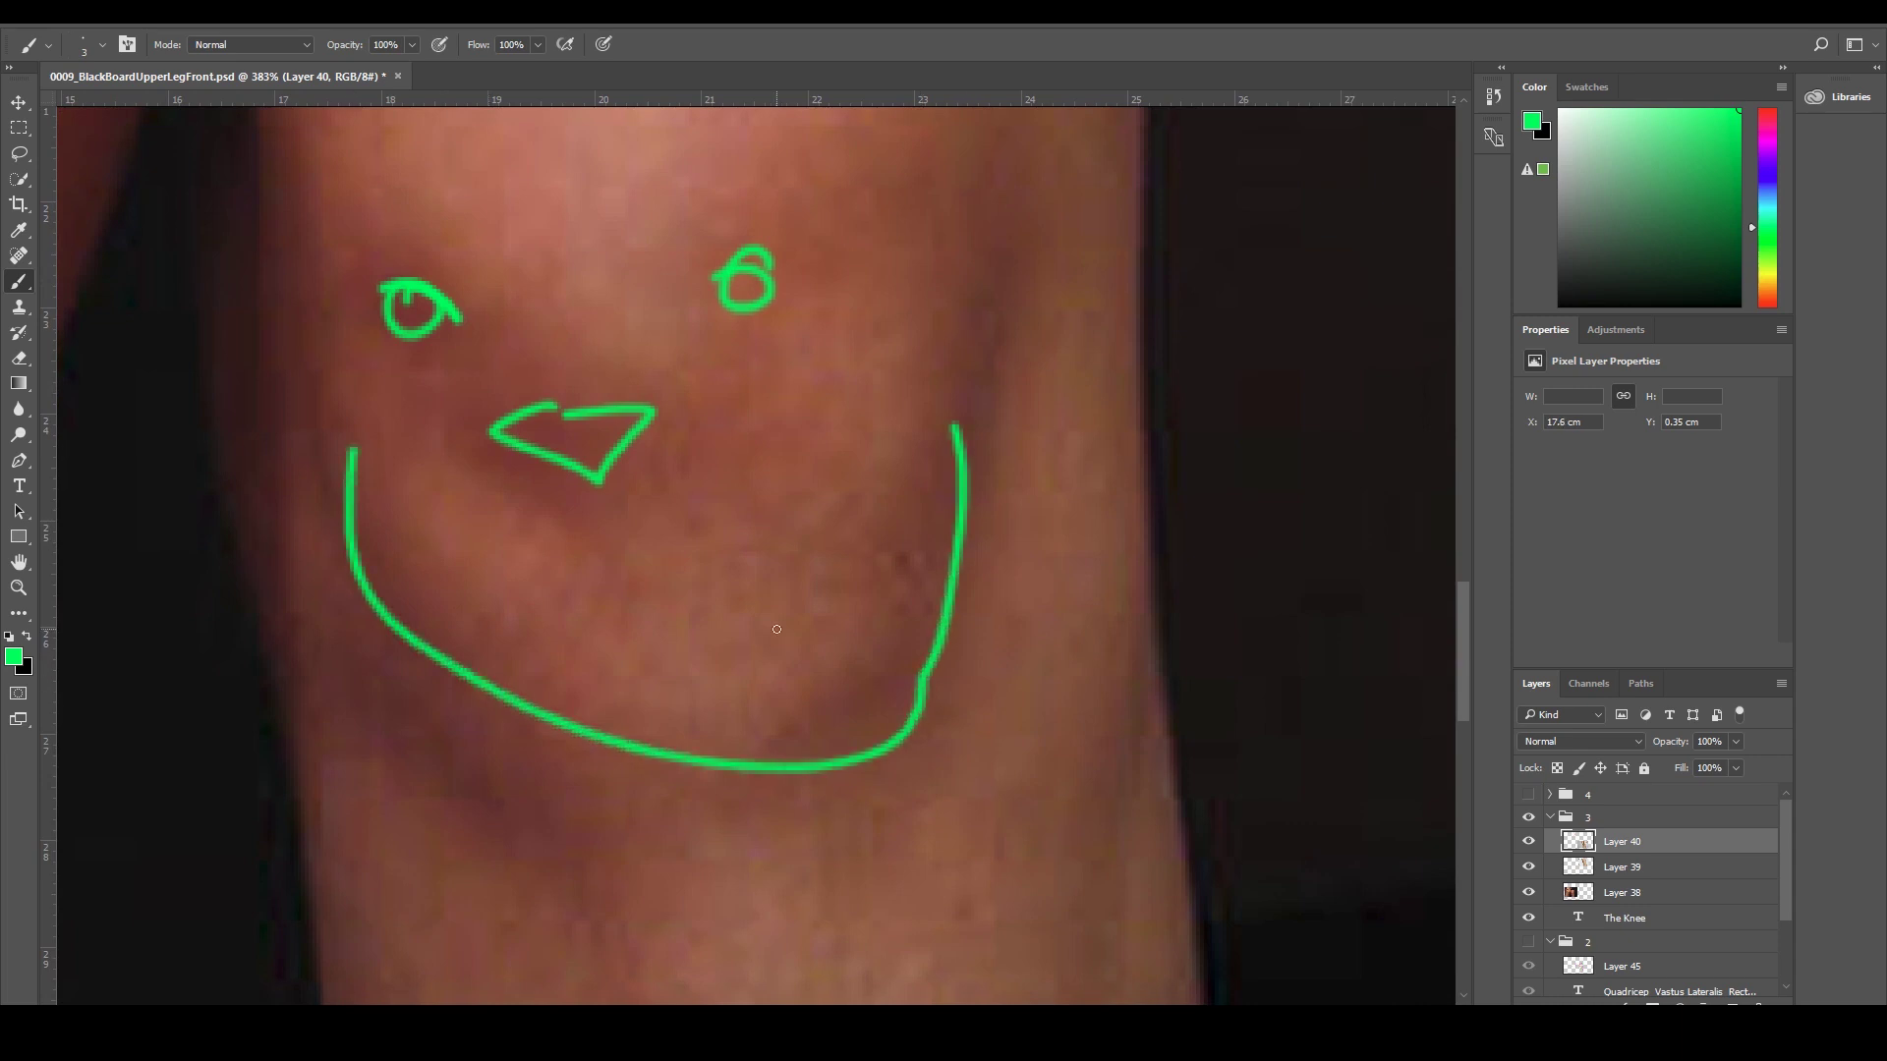
{"action": "scroll", "coordinate": [801, 560], "scroll_direction": "down", "scroll_amount": 5}
{"action": "key", "text": "ctrl+alt+z"}
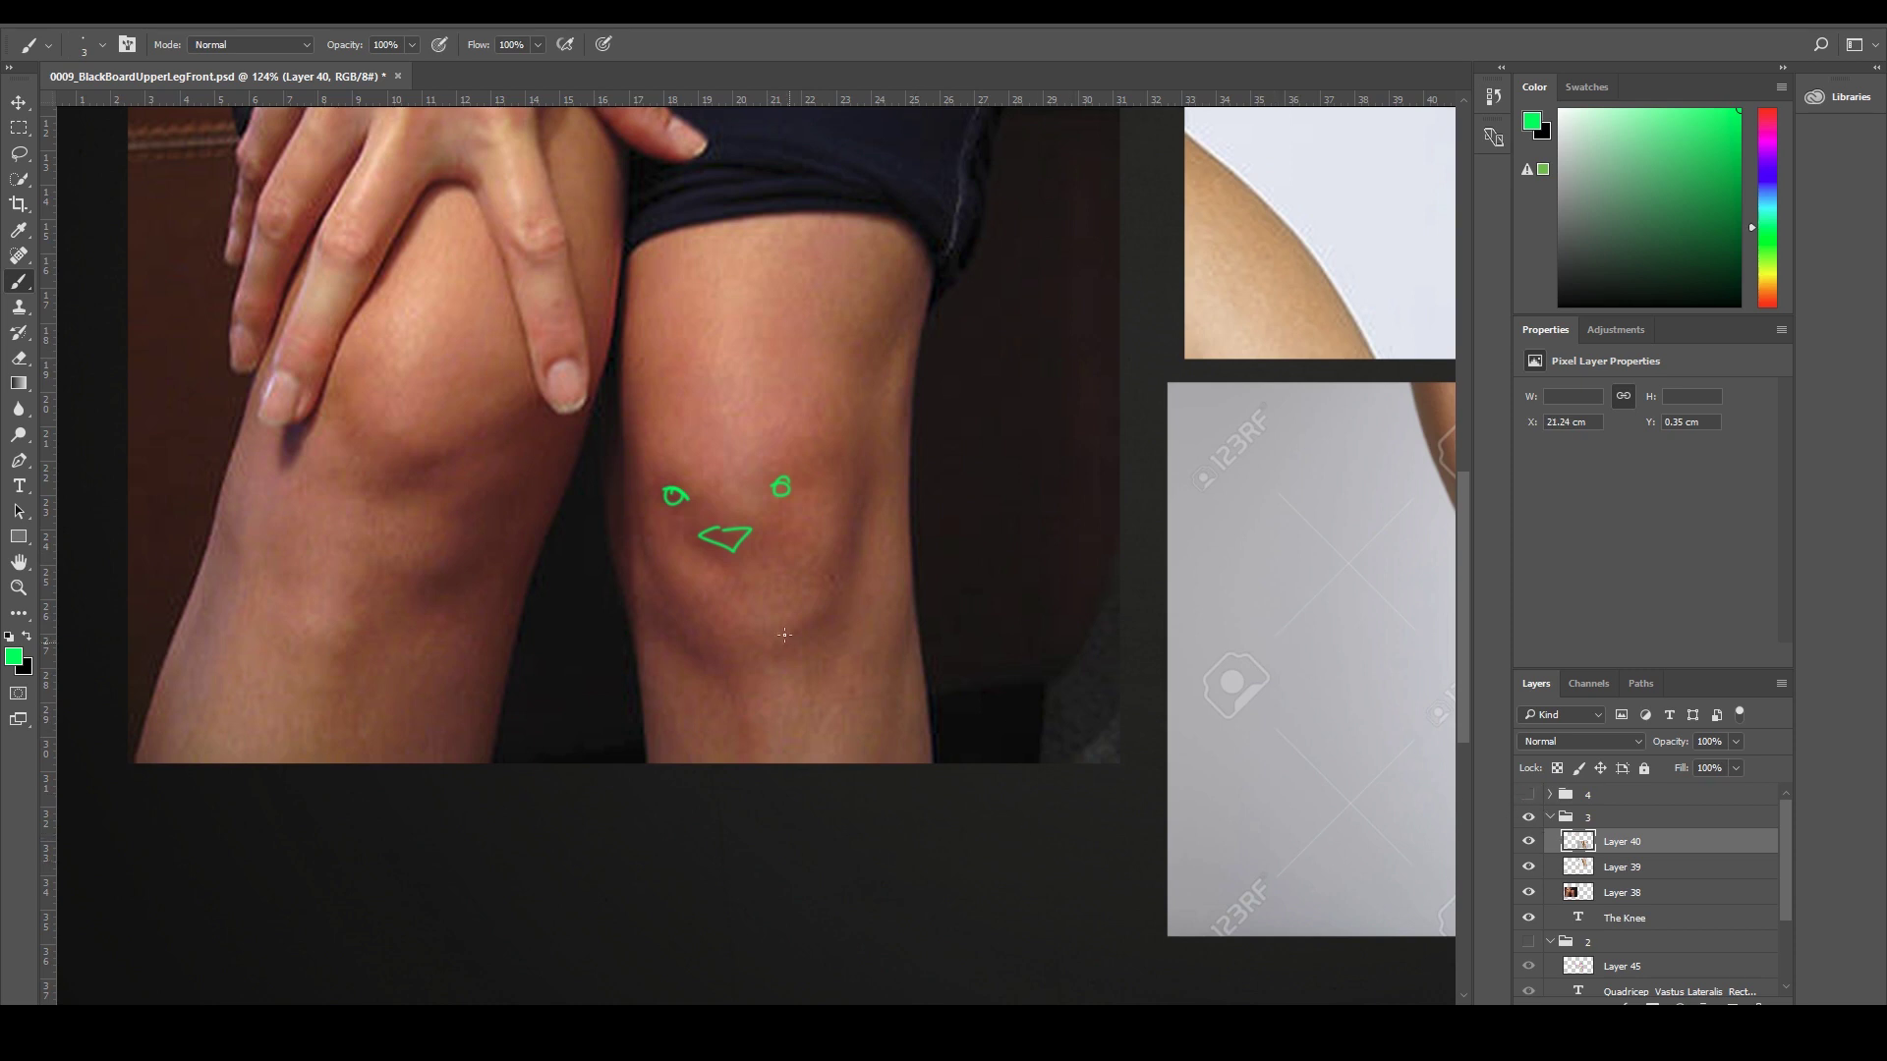
{"action": "key", "text": "ctrl+alt+z"}
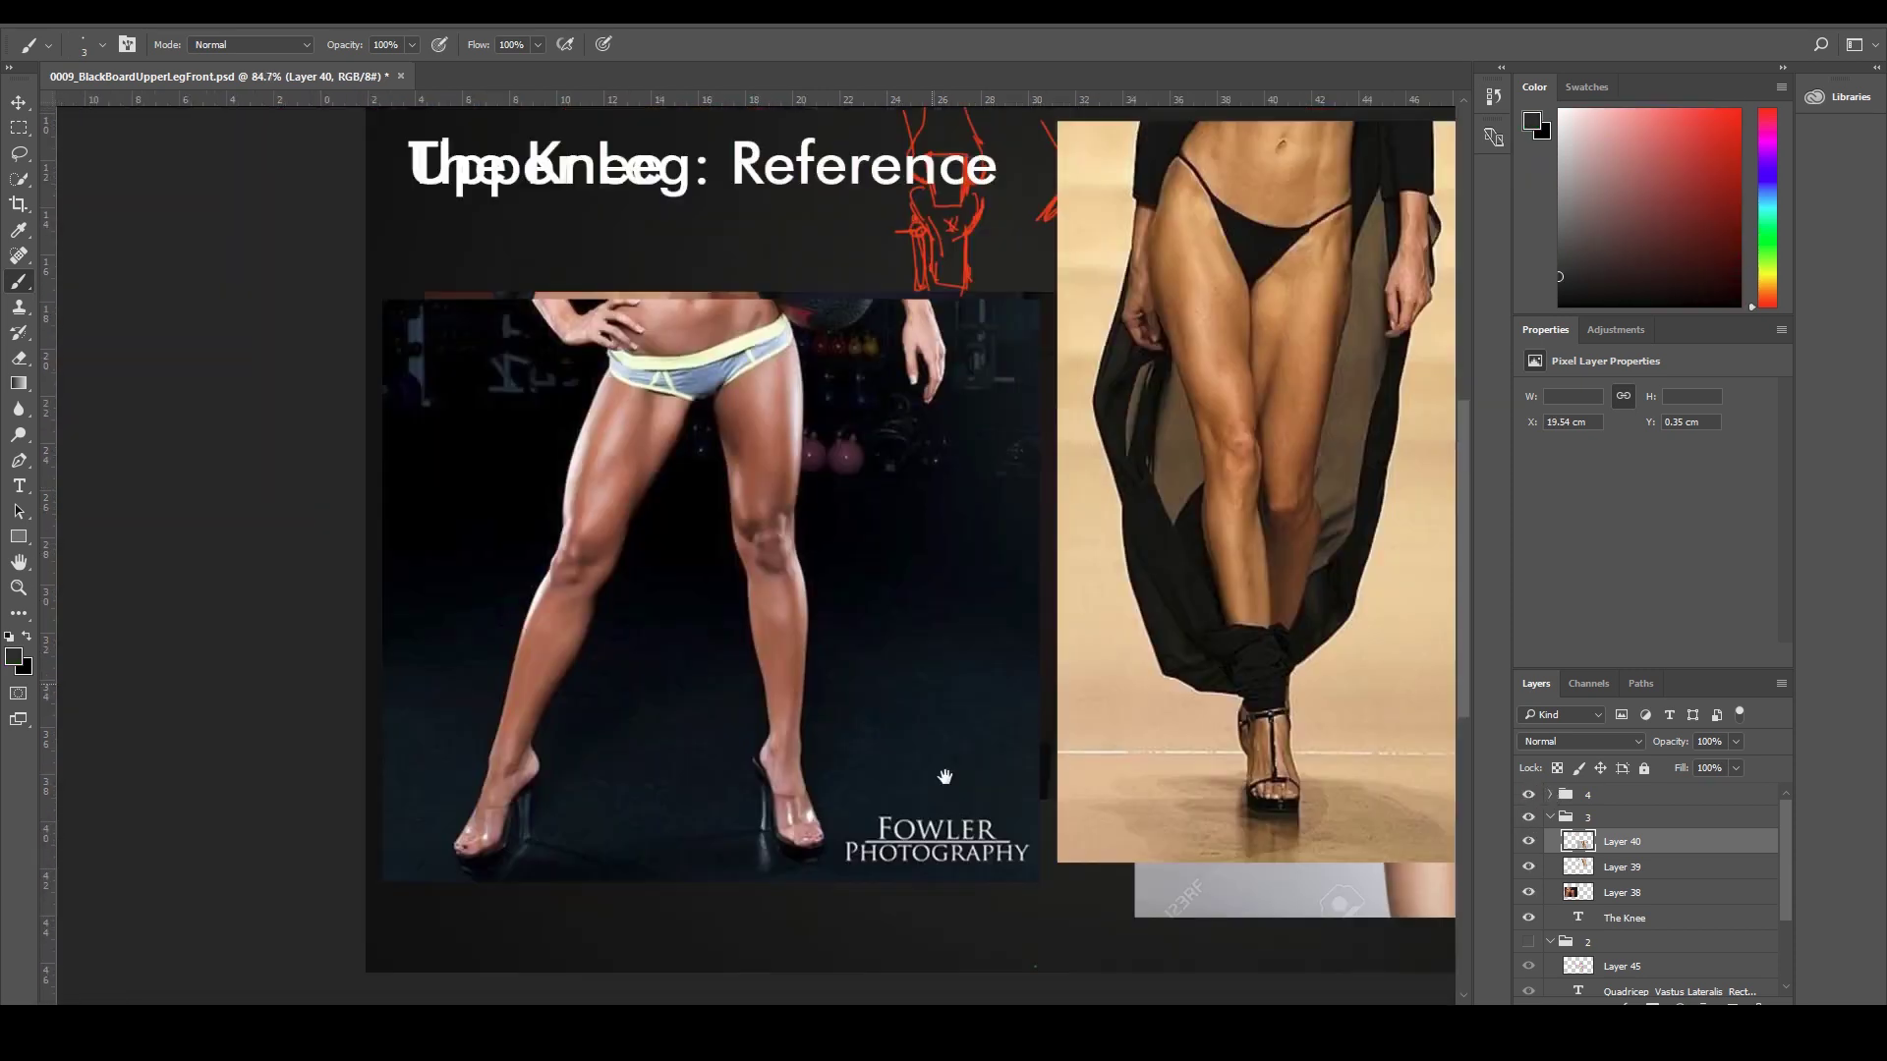
Hide layer group 3, which holds the knee images, beneath the Upper Leg: Reference board.
{"action": "left_click_drag", "start_coordinate": [945, 776], "coordinate": [949, 885]}
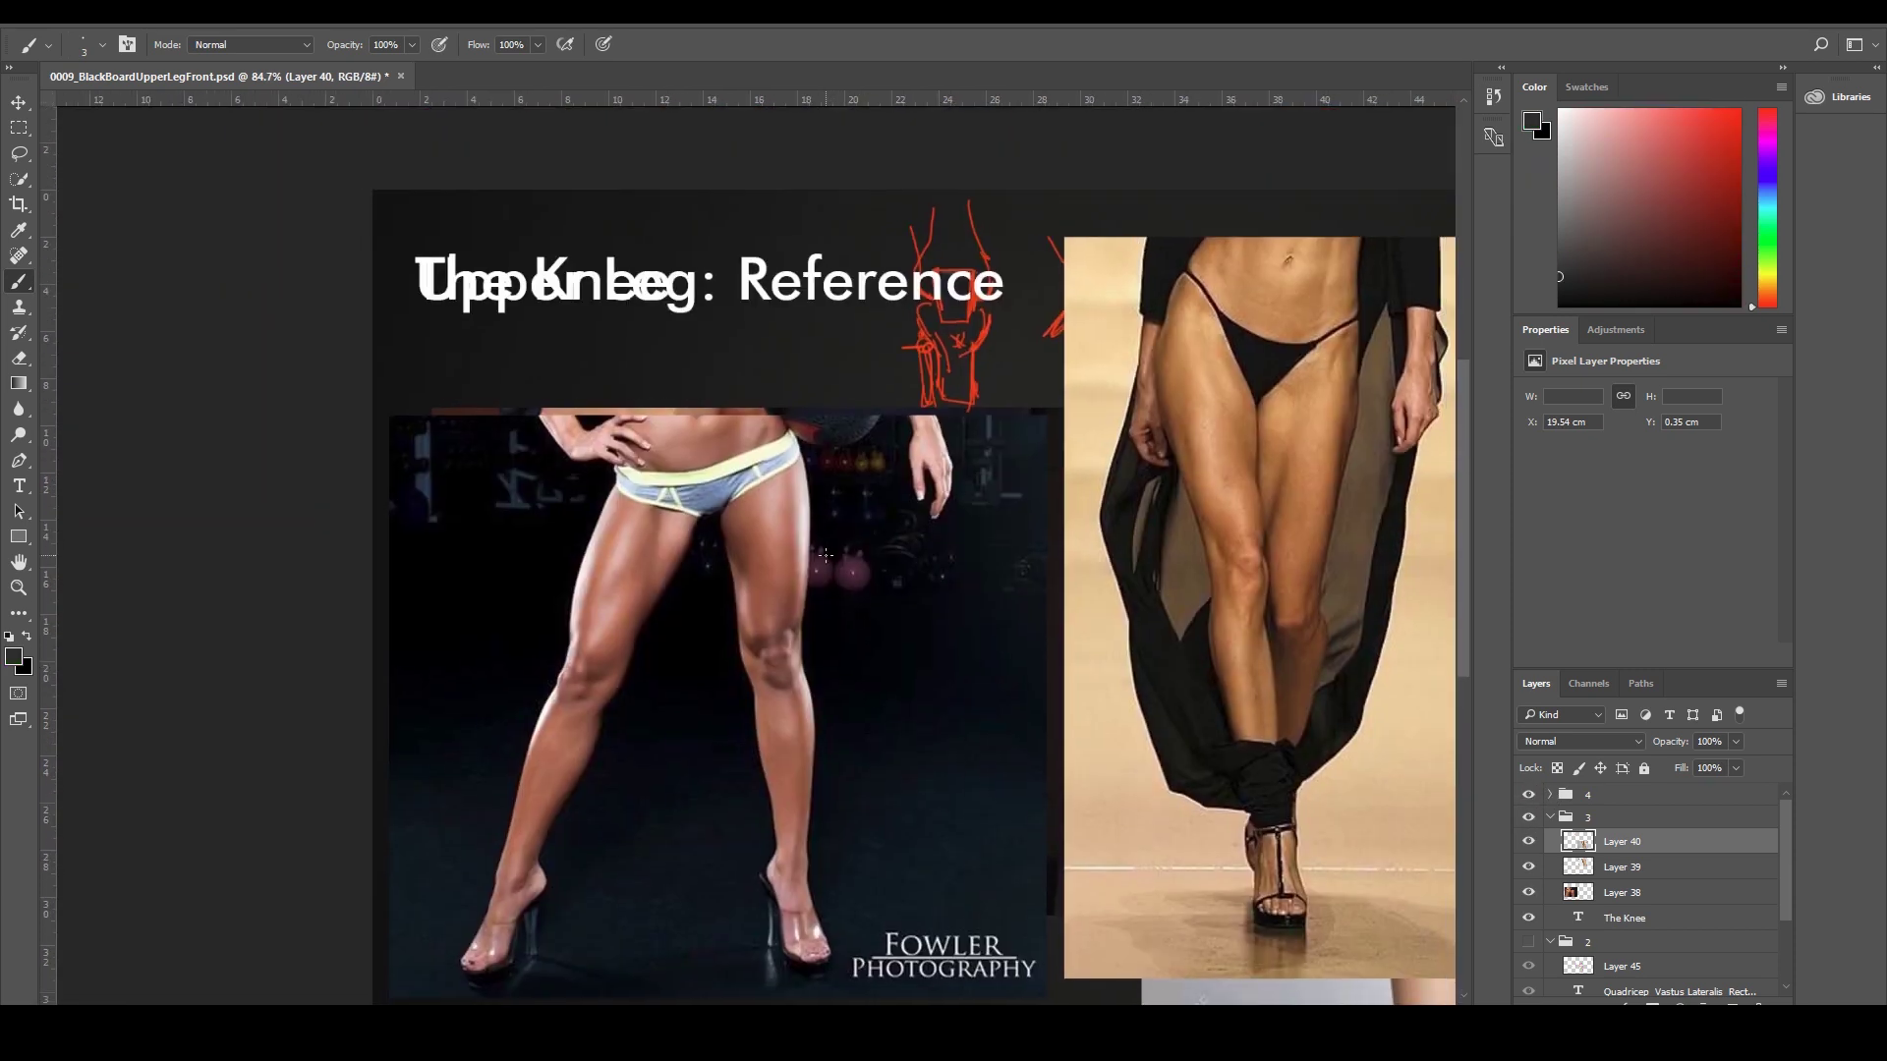
{"action": "key", "text": "ctrl+0"}
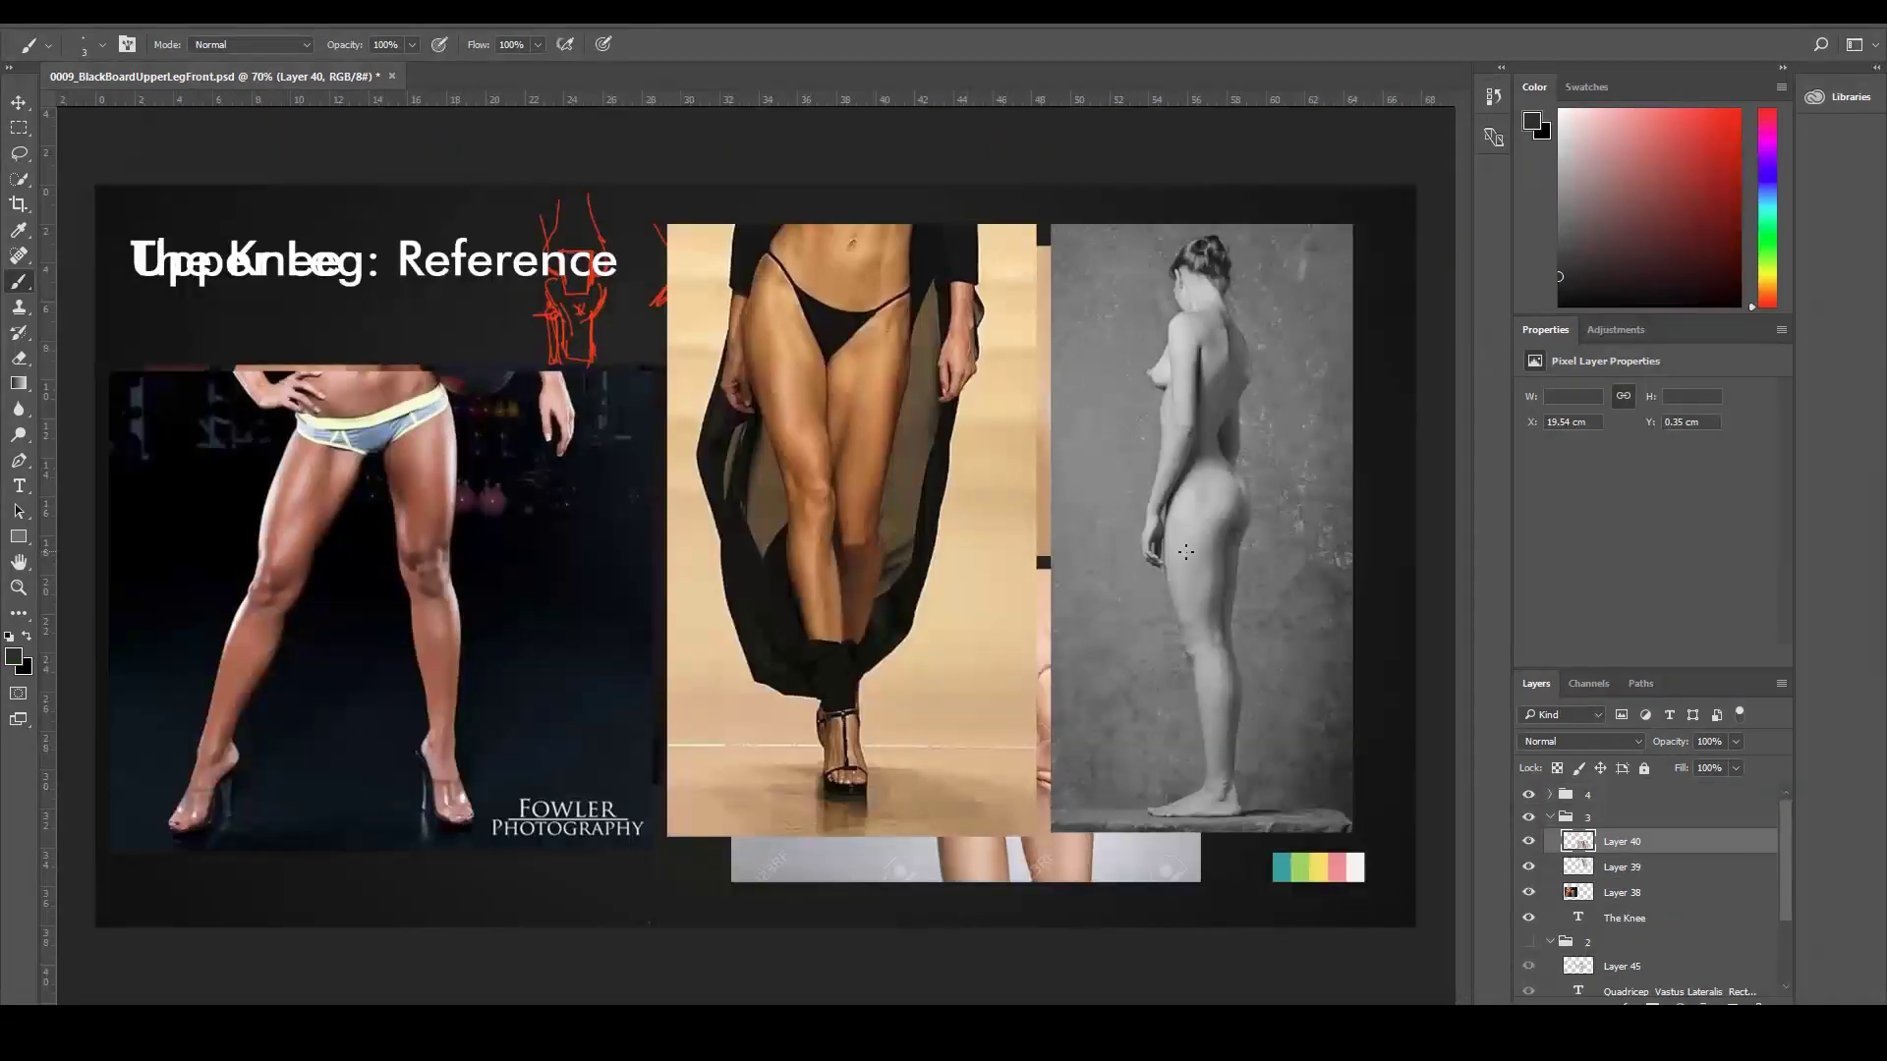
{"action": "left_click", "coordinate": [1528, 817]}
{"action": "scroll", "coordinate": [722, 481], "scroll_direction": "up", "scroll_amount": 2}
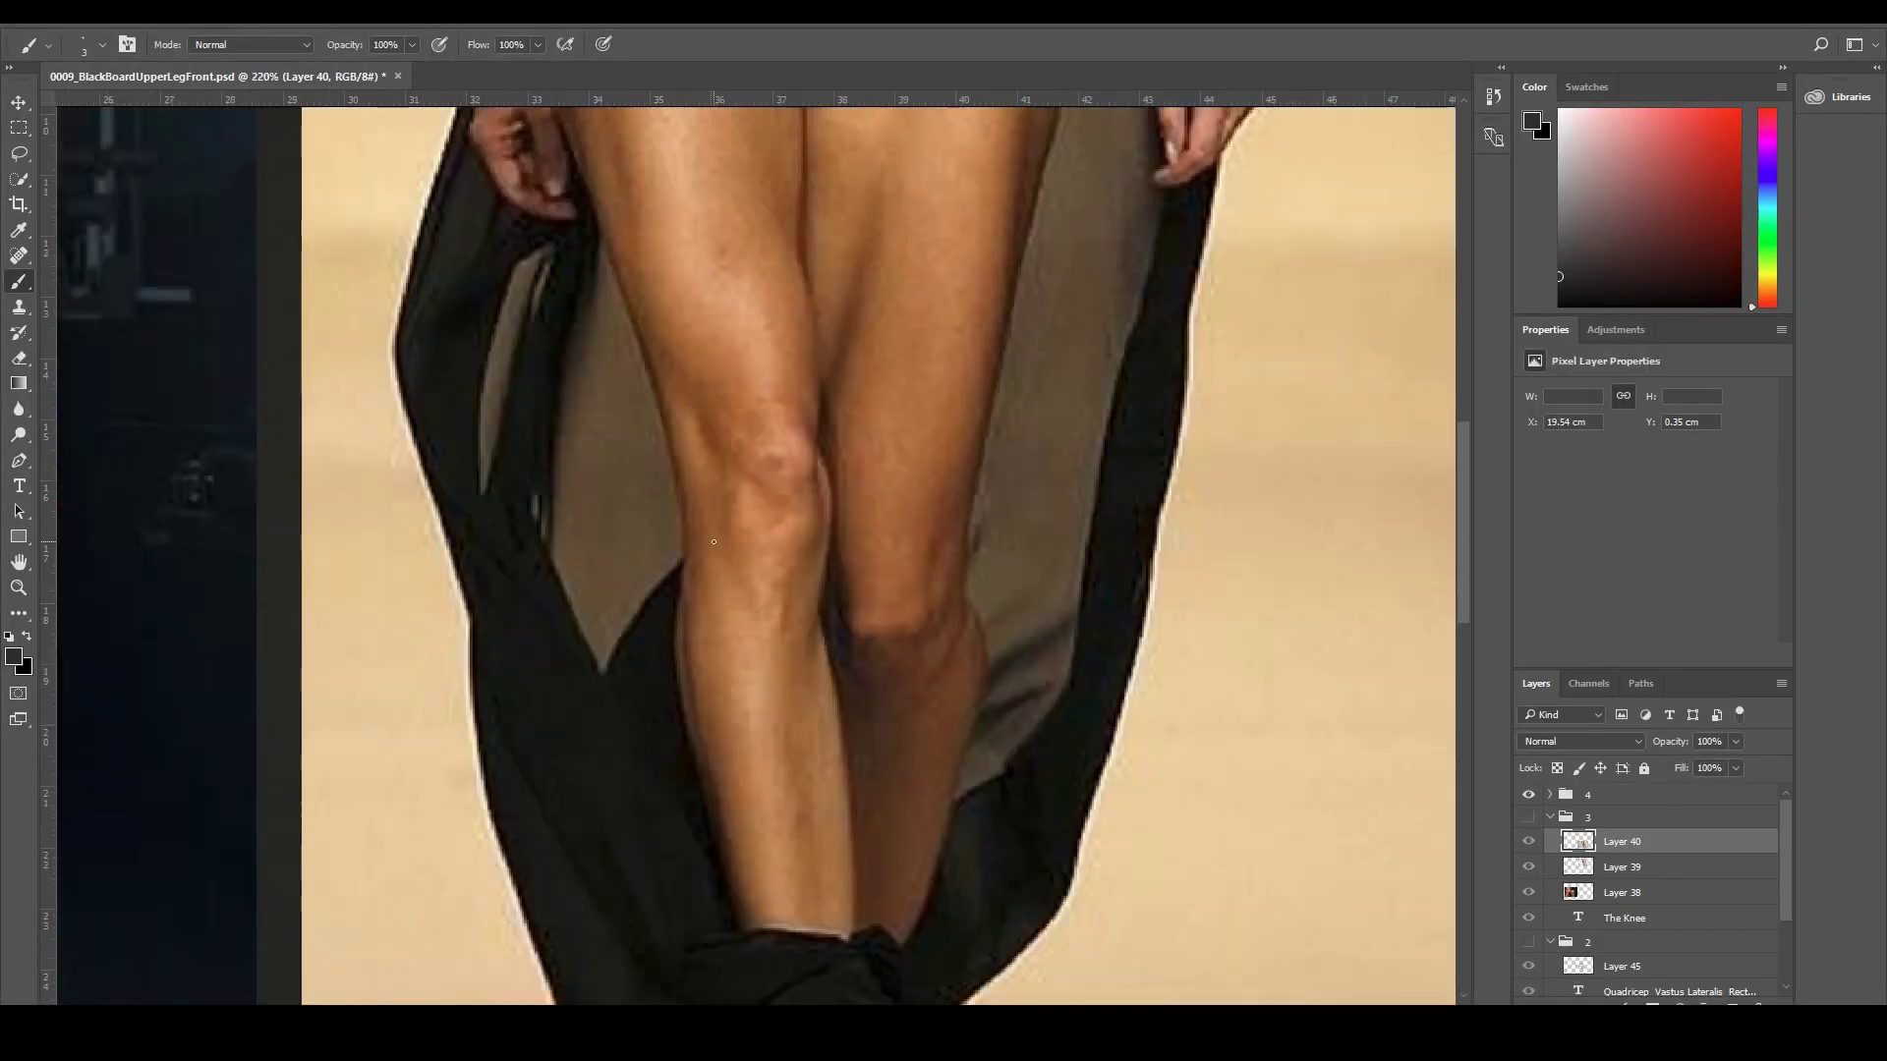
{"action": "left_click_drag", "start_coordinate": [731, 585], "coordinate": [757, 792]}
{"action": "scroll", "coordinate": [749, 576], "scroll_direction": "down", "scroll_amount": 4}
{"action": "left_click_drag", "start_coordinate": [686, 558], "coordinate": [1032, 373]}
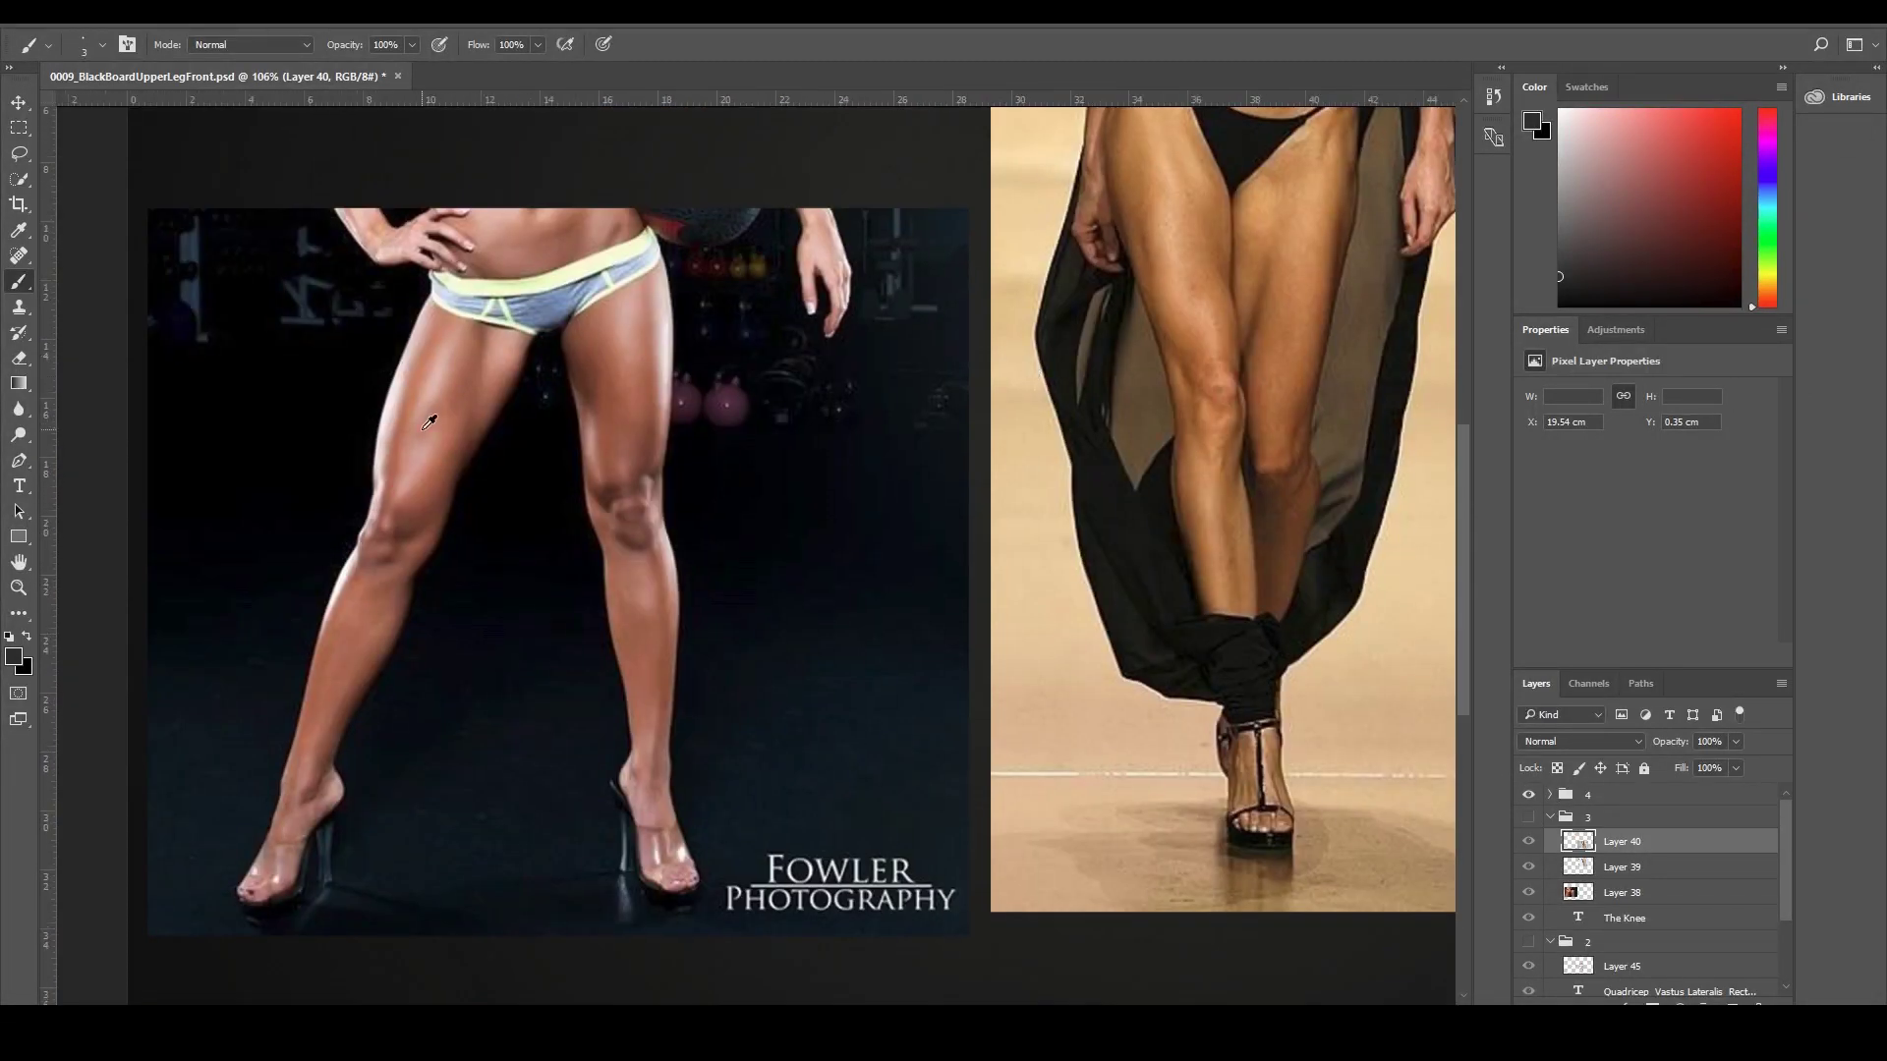
{"action": "scroll", "coordinate": [505, 498], "scroll_direction": "up", "scroll_amount": 4}
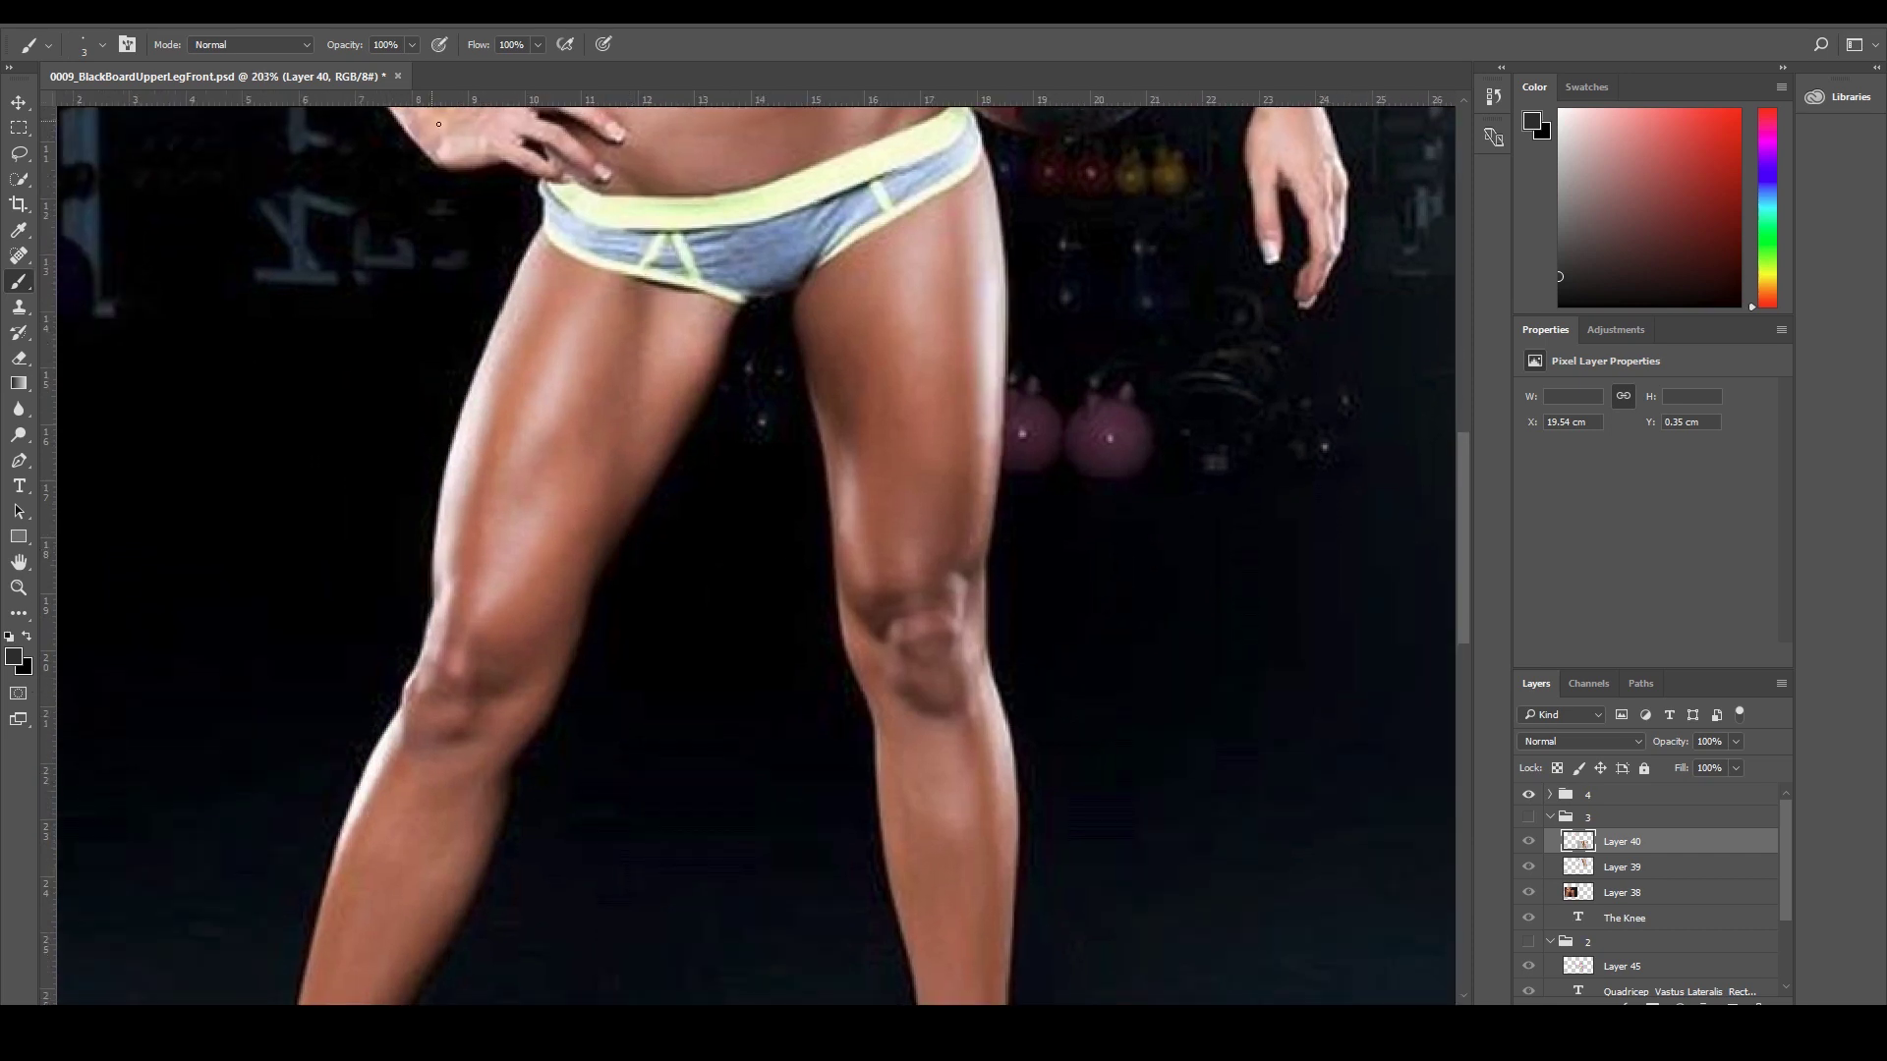
Set the brush colour to bright red and add a new layer at the top of layer group 4.
{"action": "left_click", "coordinate": [1739, 111]}
{"action": "double_click", "coordinate": [1568, 799]}
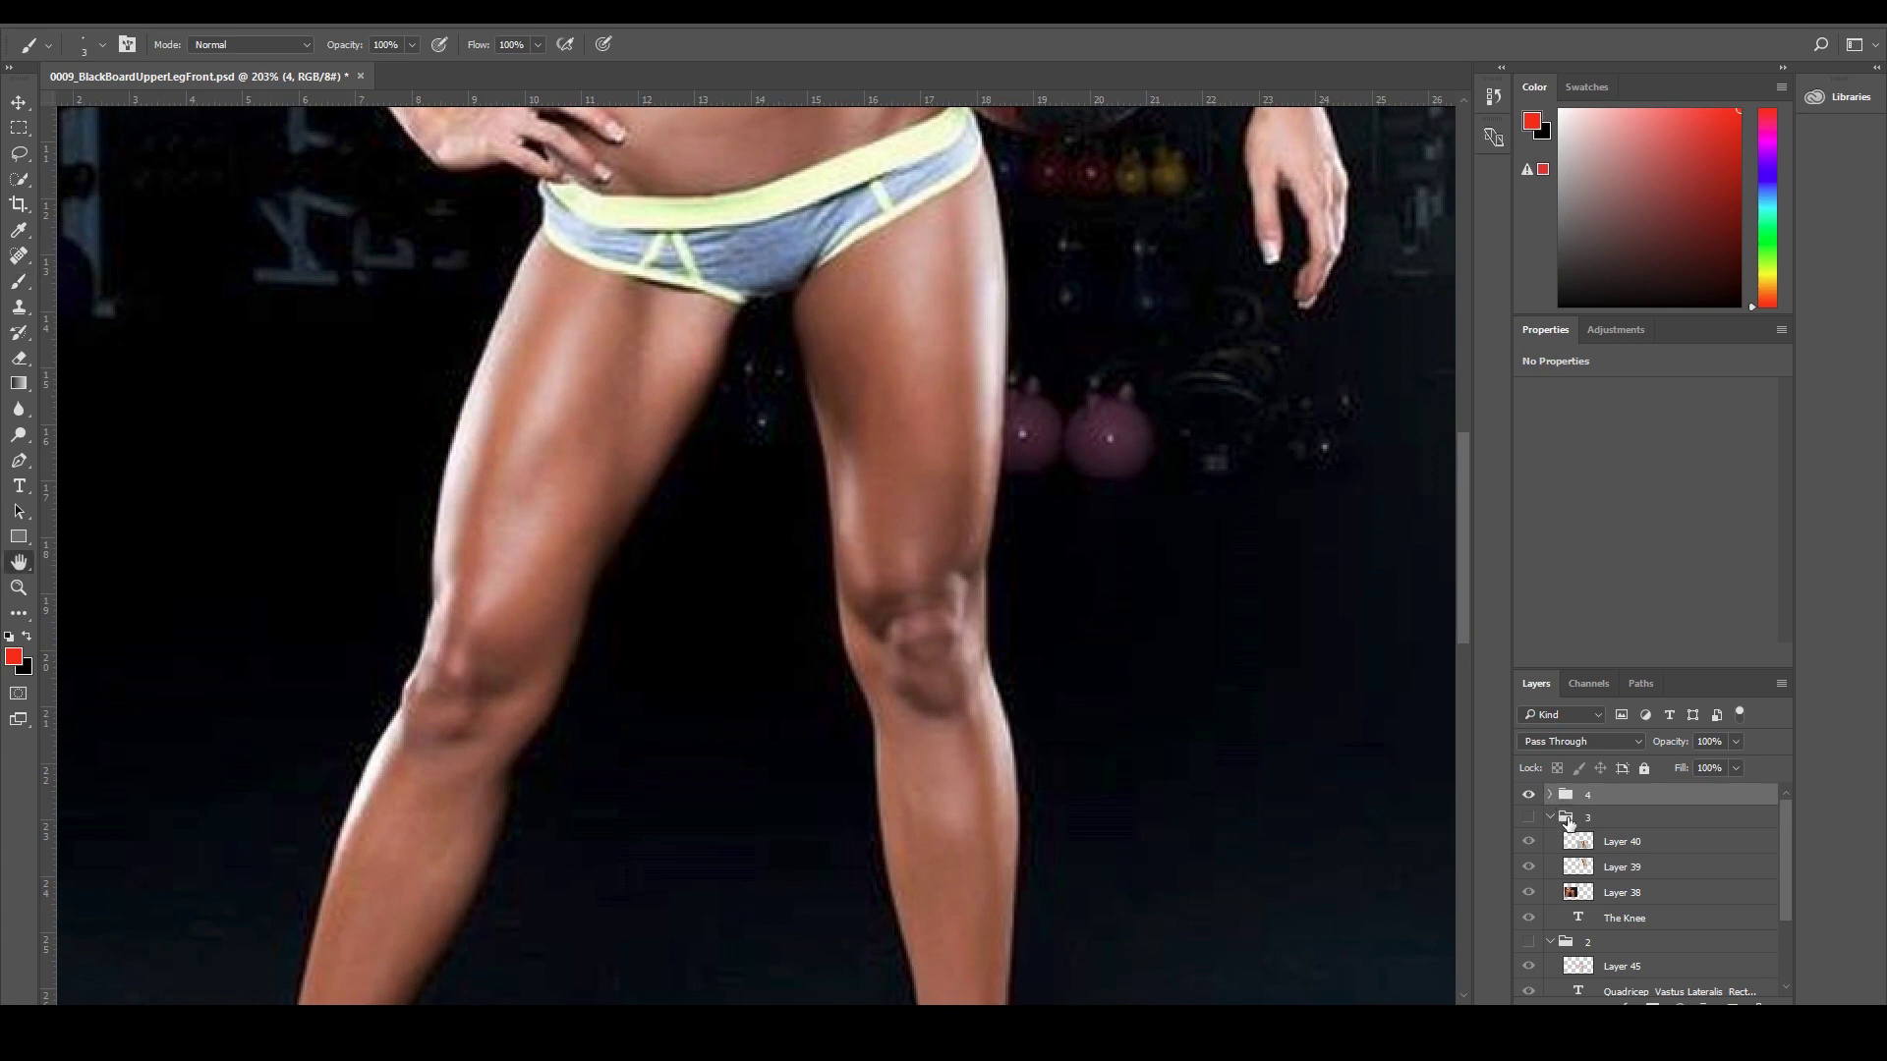
{"action": "left_click", "coordinate": [1313, 192]}
{"action": "left_click", "coordinate": [1550, 795]}
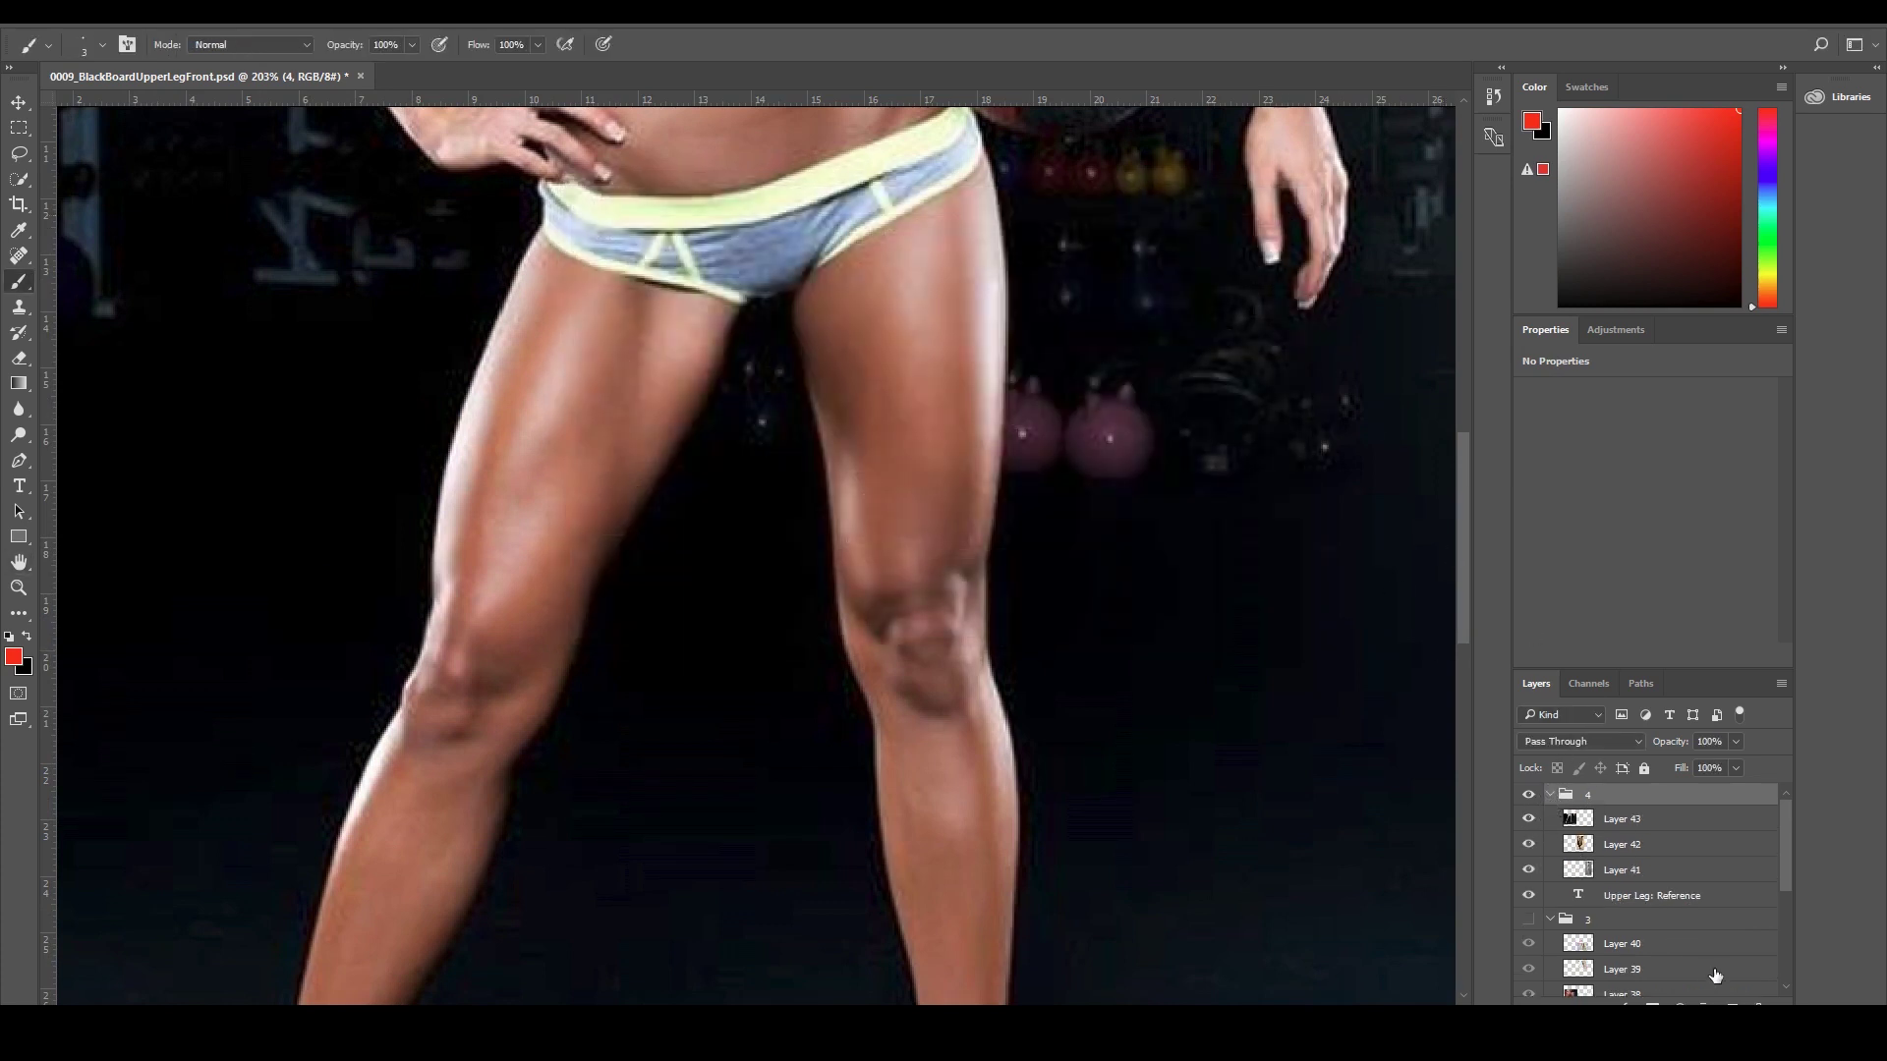
{"action": "left_click", "coordinate": [1732, 1003]}
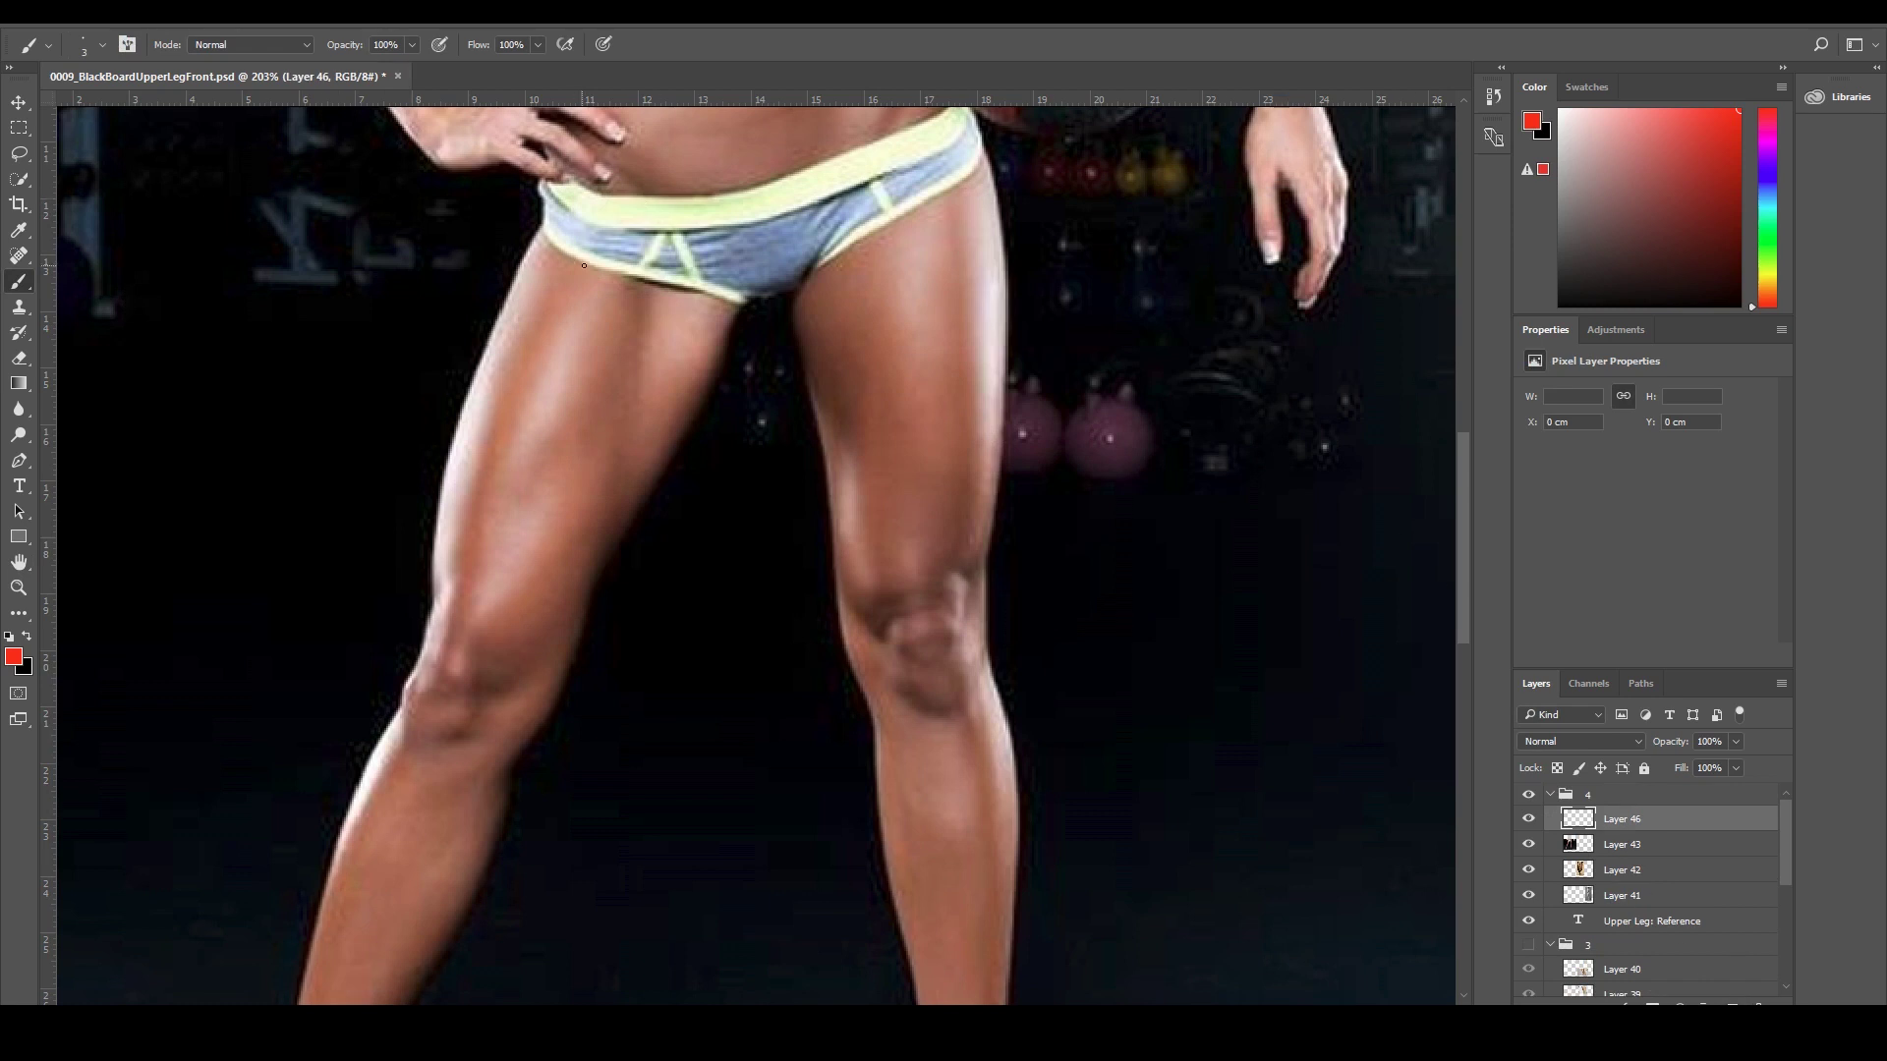
Try a red outline around the front thigh muscle mass in the Fowler Photography image, and undo it.
{"action": "mouse_move", "coordinate": [558, 198]}
{"action": "left_mouse_down"}
{"action": "mouse_move", "coordinate": [435, 523]}
{"action": "mouse_move", "coordinate": [439, 586]}
{"action": "mouse_move", "coordinate": [498, 687]}
{"action": "mouse_move", "coordinate": [550, 636]}
{"action": "mouse_move", "coordinate": [599, 517]}
{"action": "left_mouse_up"}
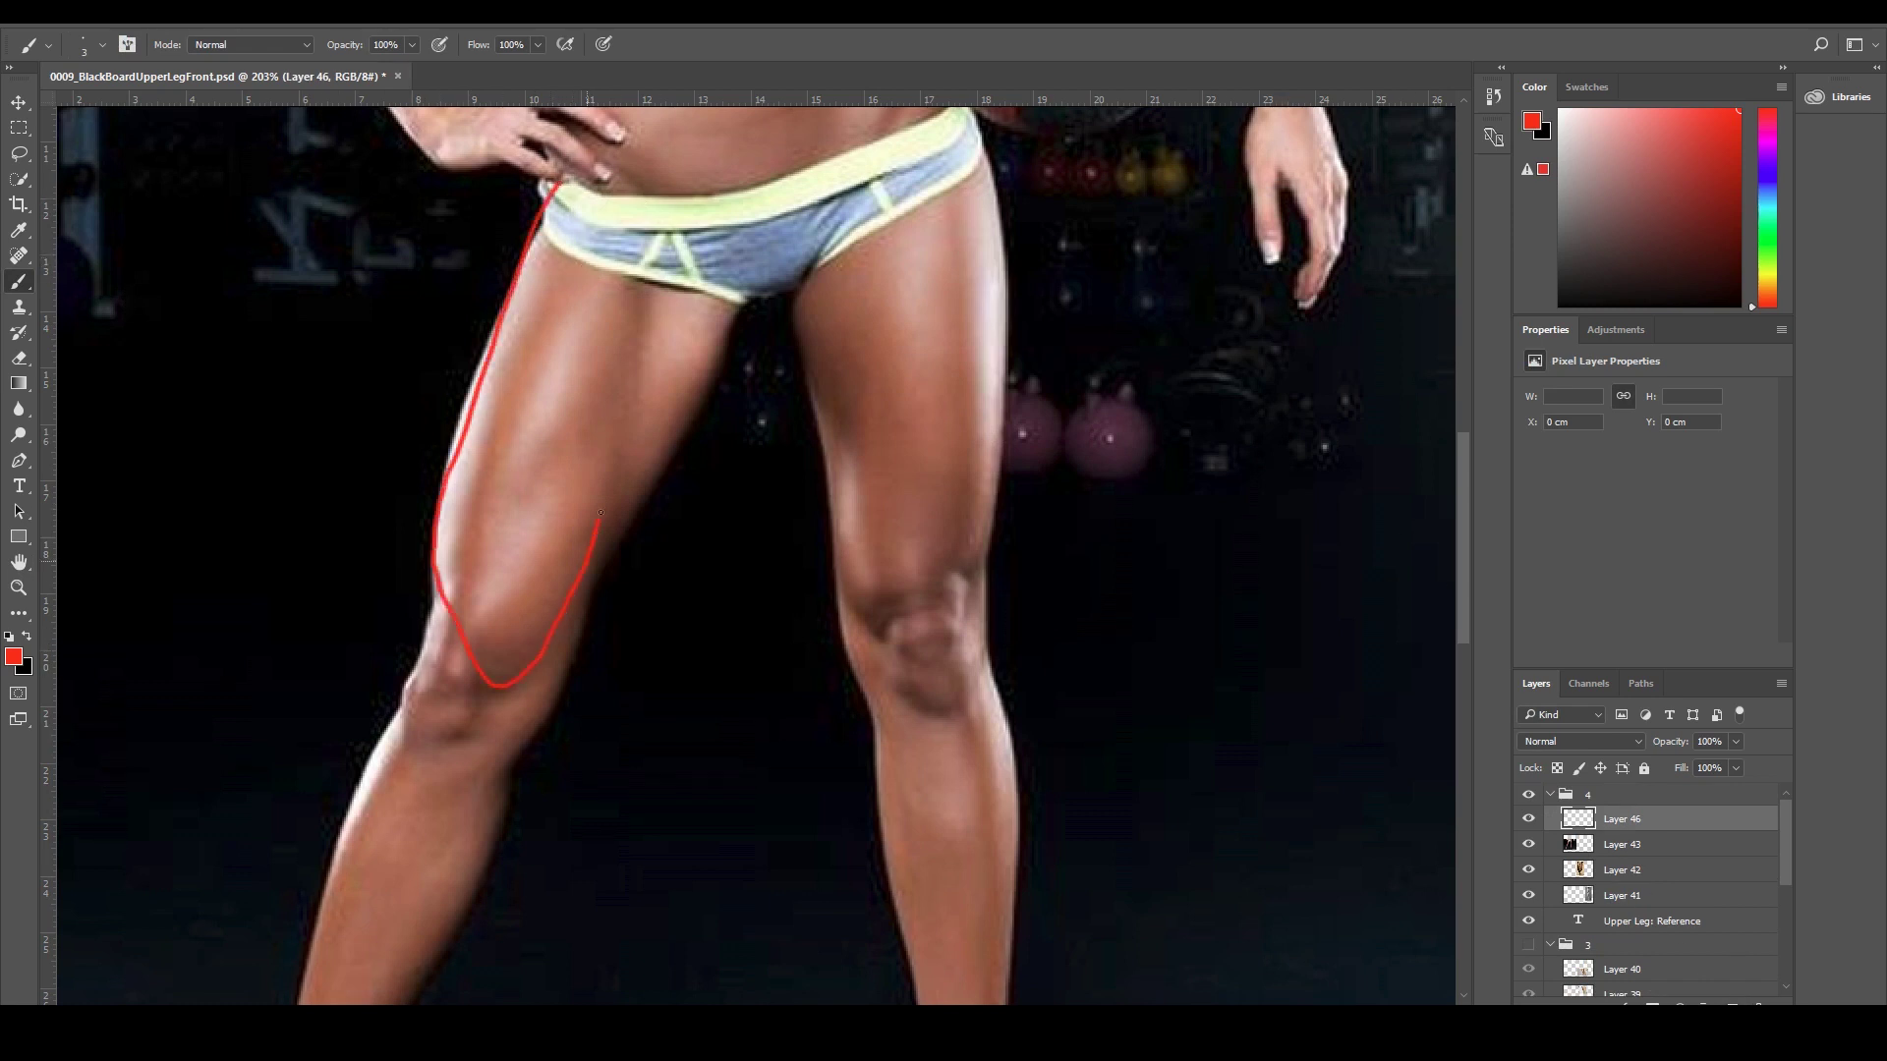
{"action": "mouse_move", "coordinate": [611, 428]}
{"action": "left_mouse_down"}
{"action": "mouse_move", "coordinate": [626, 272]}
{"action": "mouse_move", "coordinate": [580, 175]}
{"action": "left_mouse_up"}
{"action": "key", "text": "ctrl+z"}
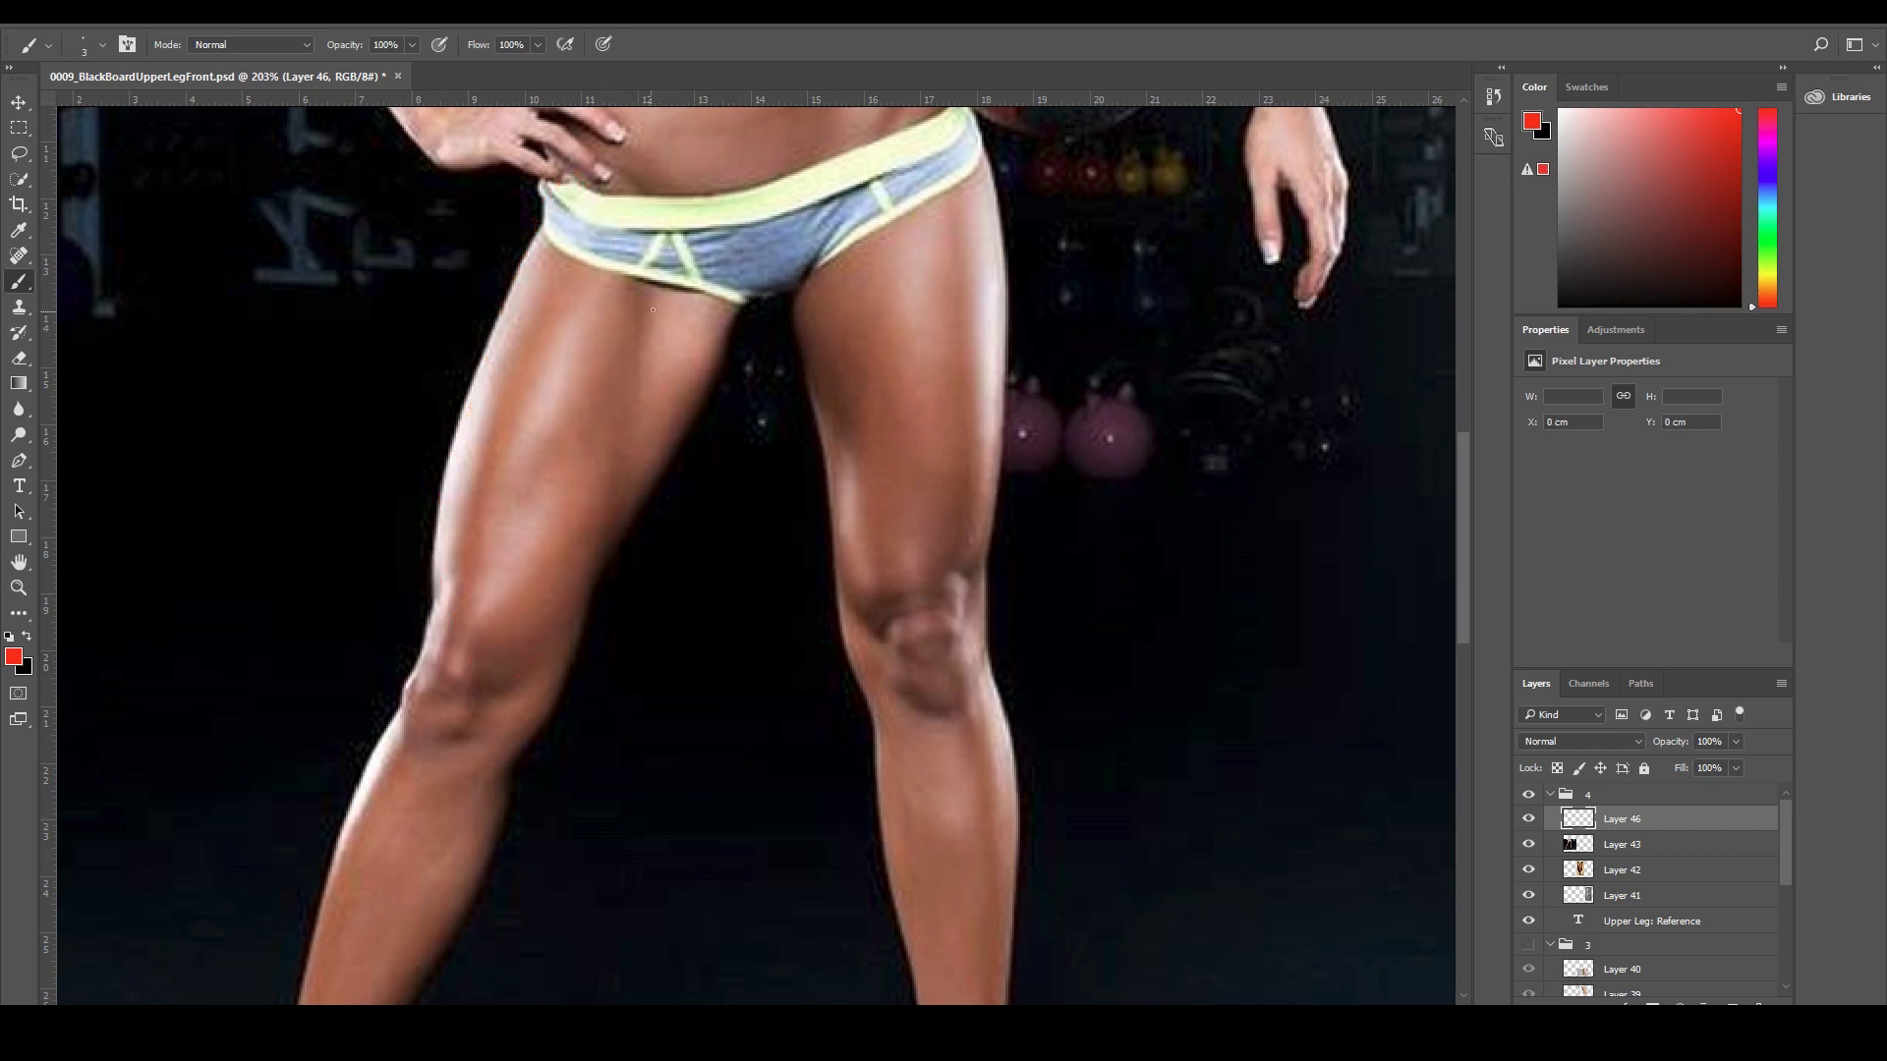
Try several red strokes from the waistband down the inner side of the same thigh, and undo them.
{"action": "left_click_drag", "start_coordinate": [620, 203], "coordinate": [642, 422]}
{"action": "left_click_drag", "start_coordinate": [634, 254], "coordinate": [631, 498]}
{"action": "left_click_drag", "start_coordinate": [619, 474], "coordinate": [602, 551]}
{"action": "key", "text": "ctrl+z"}
{"action": "left_click_drag", "start_coordinate": [613, 185], "coordinate": [616, 376]}
{"action": "key", "text": "ctrl+alt+z"}
{"action": "key", "text": "ctrl+alt+z"}
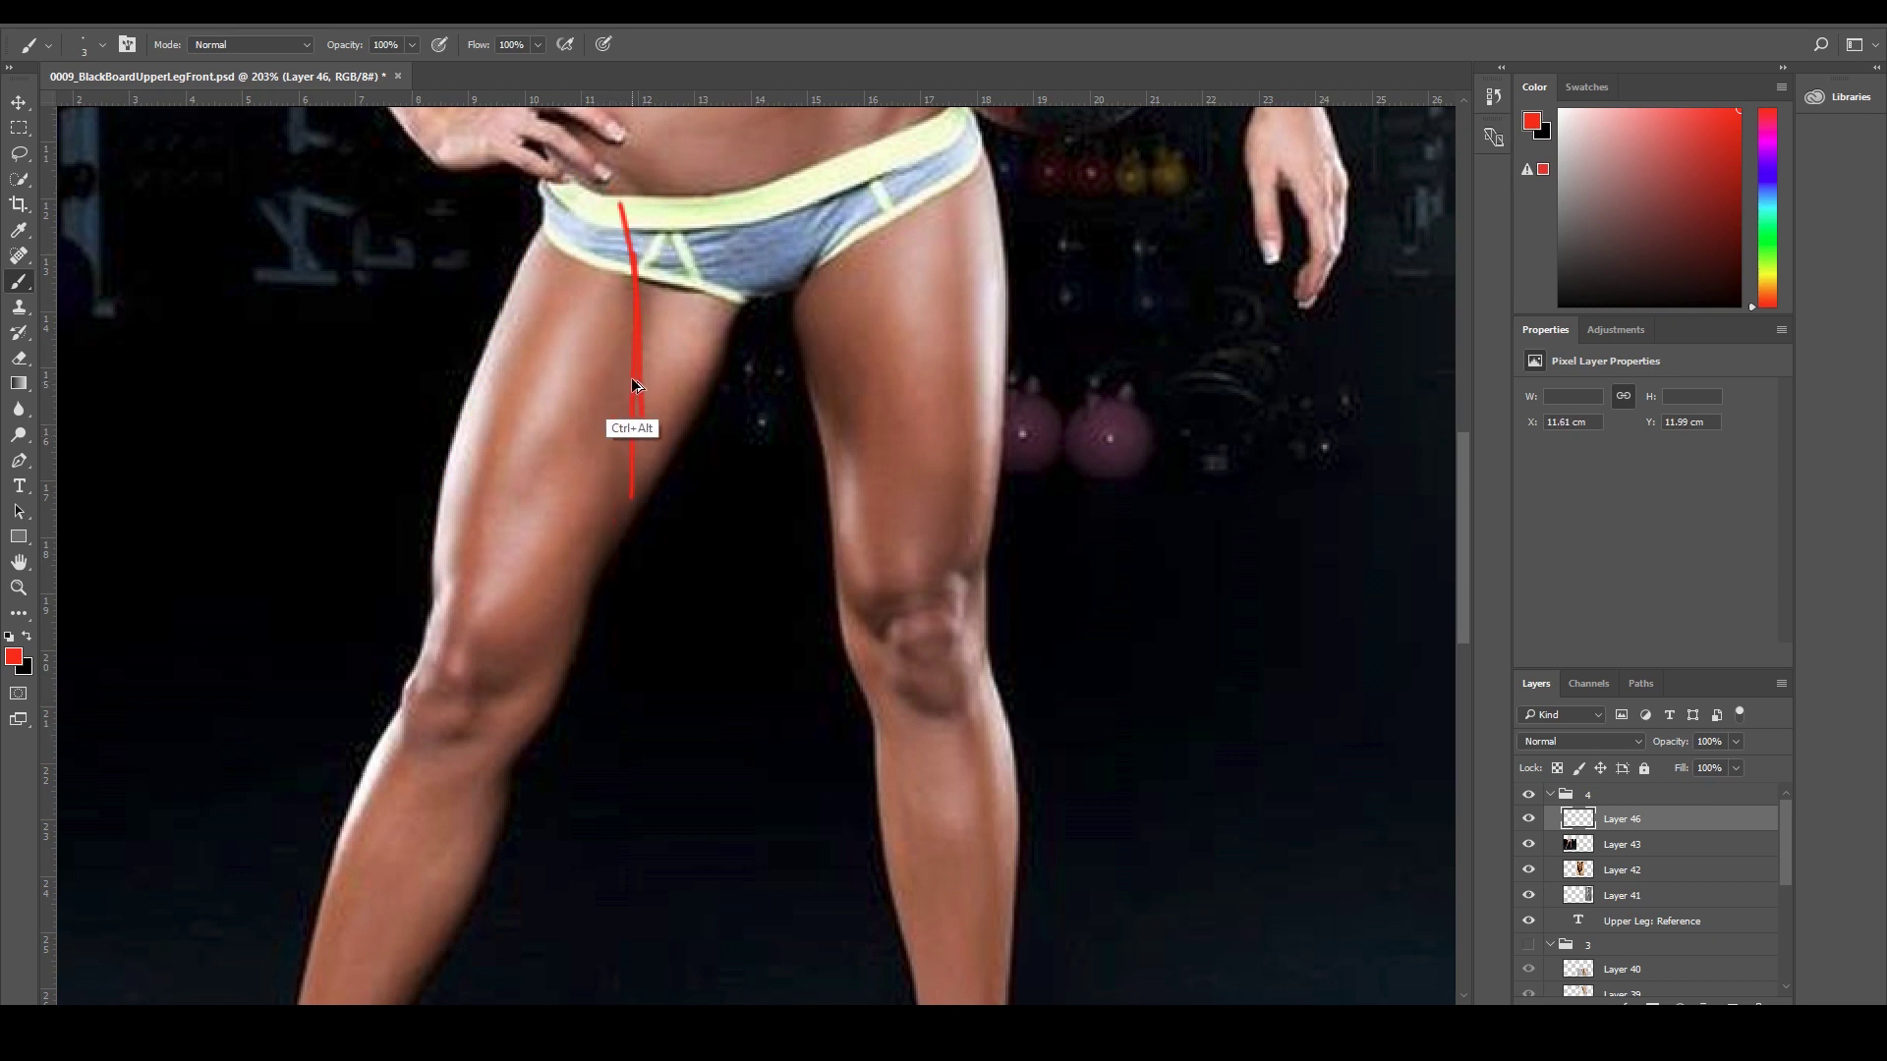
{"action": "key", "text": "ctrl+alt+z"}
Try one long red dividing line from the waistband to the inner thigh with a stroke across the thigh, and start undoing them.
{"action": "left_click_drag", "start_coordinate": [644, 191], "coordinate": [604, 592]}
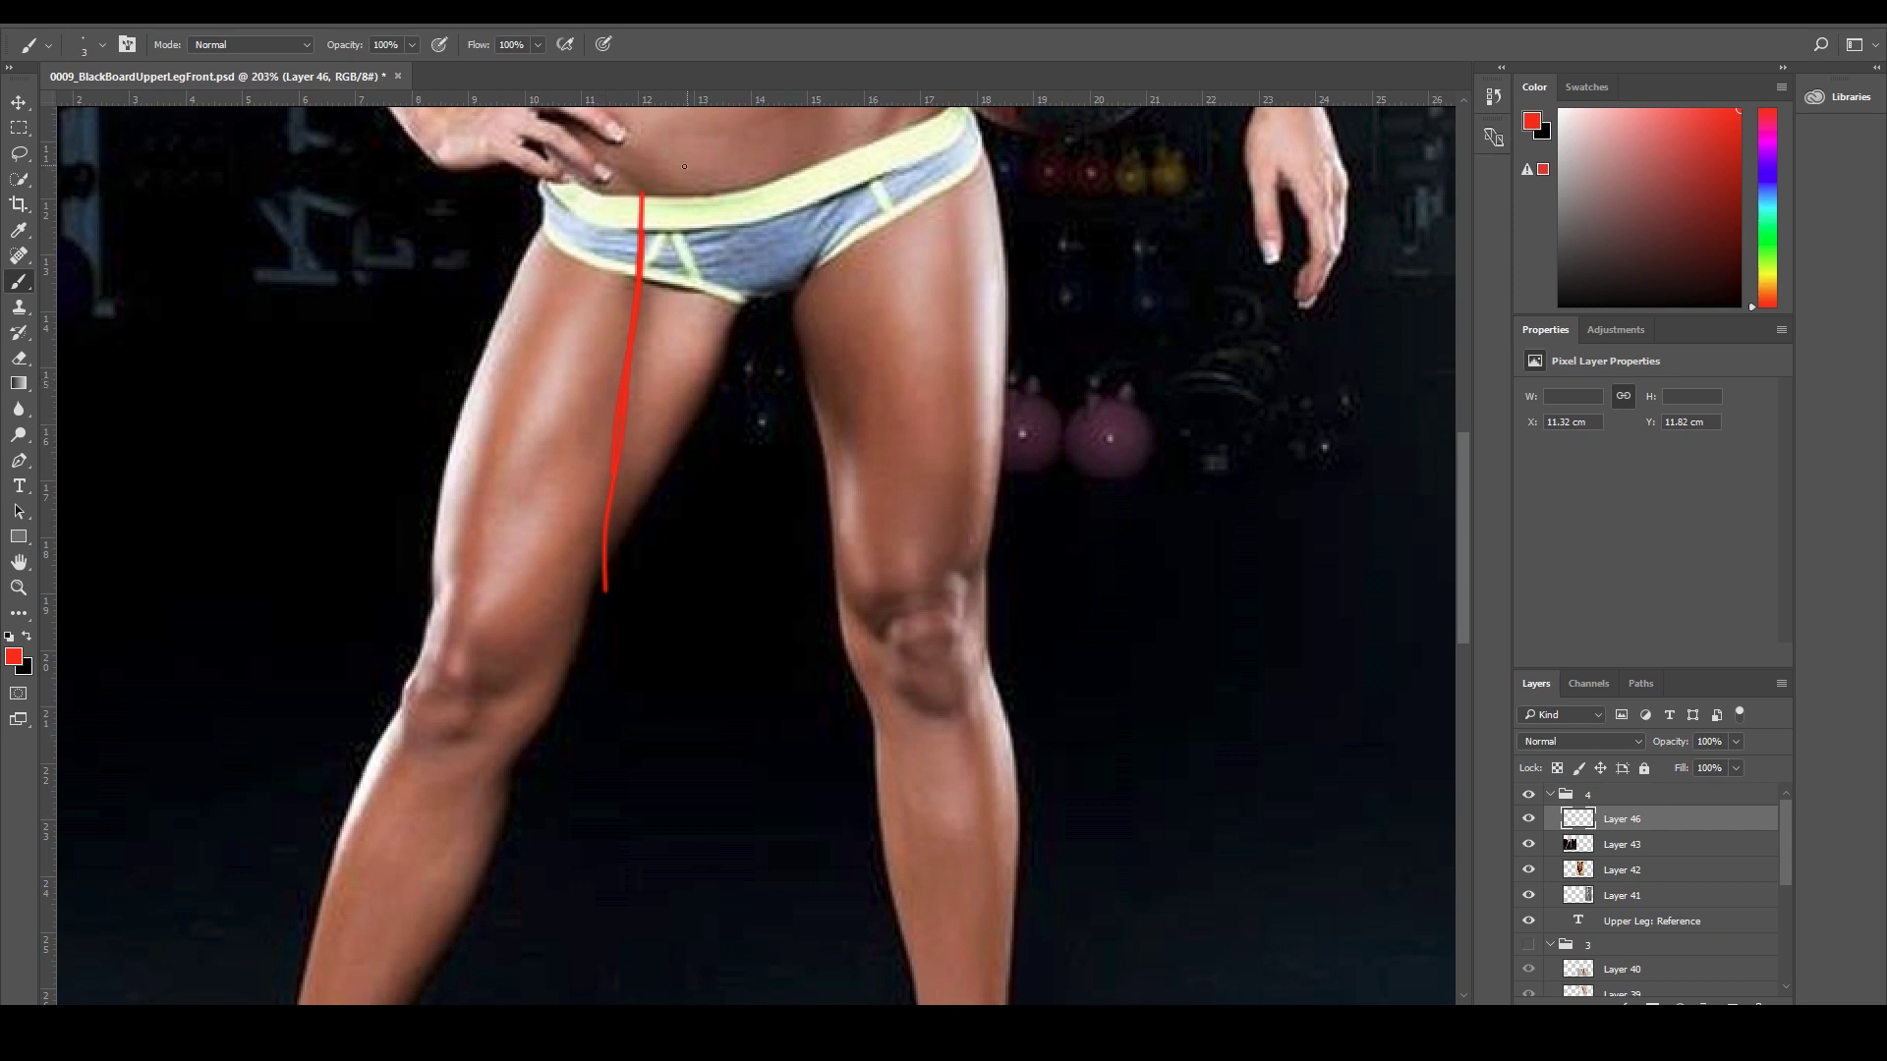
{"action": "mouse_move", "coordinate": [499, 321]}
{"action": "left_mouse_down"}
{"action": "mouse_move", "coordinate": [550, 307]}
{"action": "mouse_move", "coordinate": [626, 350]}
{"action": "mouse_move", "coordinate": [706, 376]}
{"action": "left_mouse_up"}
{"action": "key", "text": "ctrl+alt+z"}
{"action": "key", "text": "ctrl+alt+z"}
{"action": "key", "text": "ctrl+alt+z"}
{"action": "key", "text": "ctrl+z"}
{"action": "key", "text": "ctrl+z"}
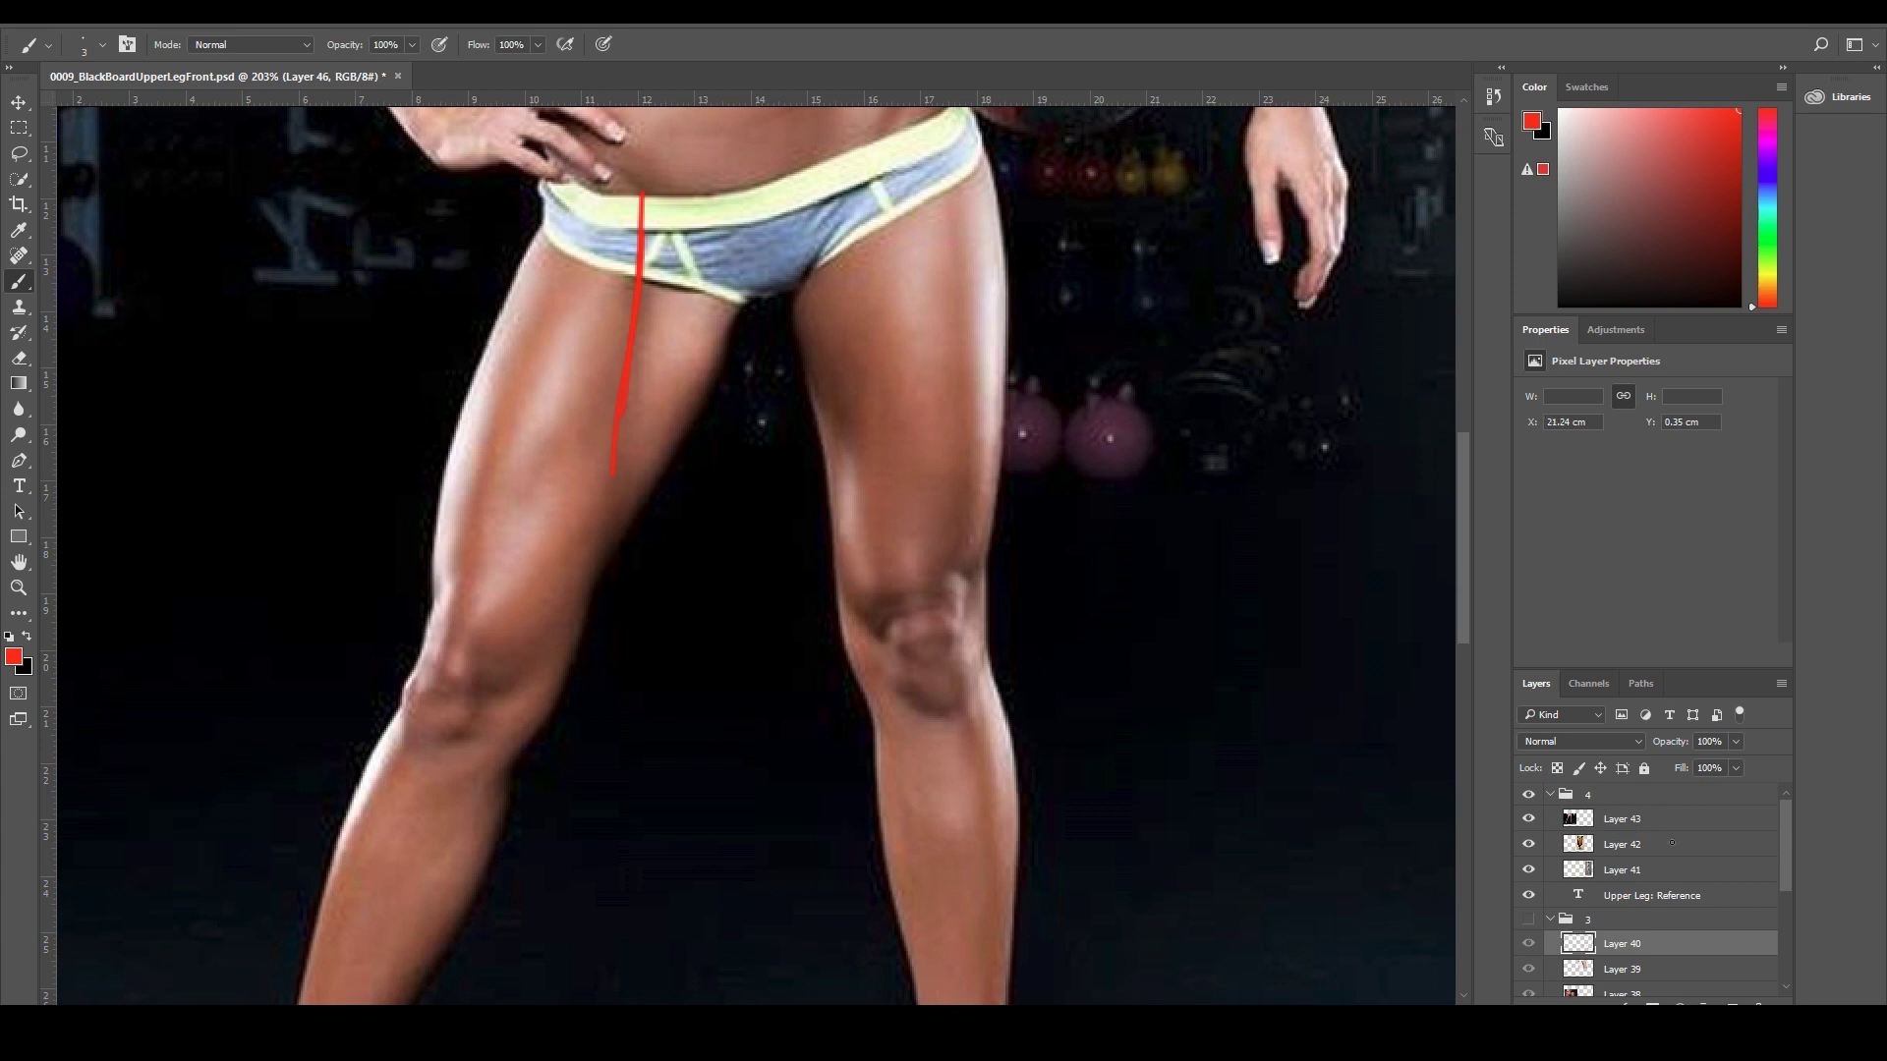
Undo the remaining red strokes on the thigh and select Layer 43 in group 4.
{"action": "key", "text": "ctrl+z"}
{"action": "key", "text": "ctrl+z"}
{"action": "key", "text": "ctrl+z"}
{"action": "key", "text": "ctrl+z"}
{"action": "scroll", "coordinate": [1642, 817], "scroll_direction": "down", "scroll_amount": 1}
{"action": "left_click", "coordinate": [1616, 821]}
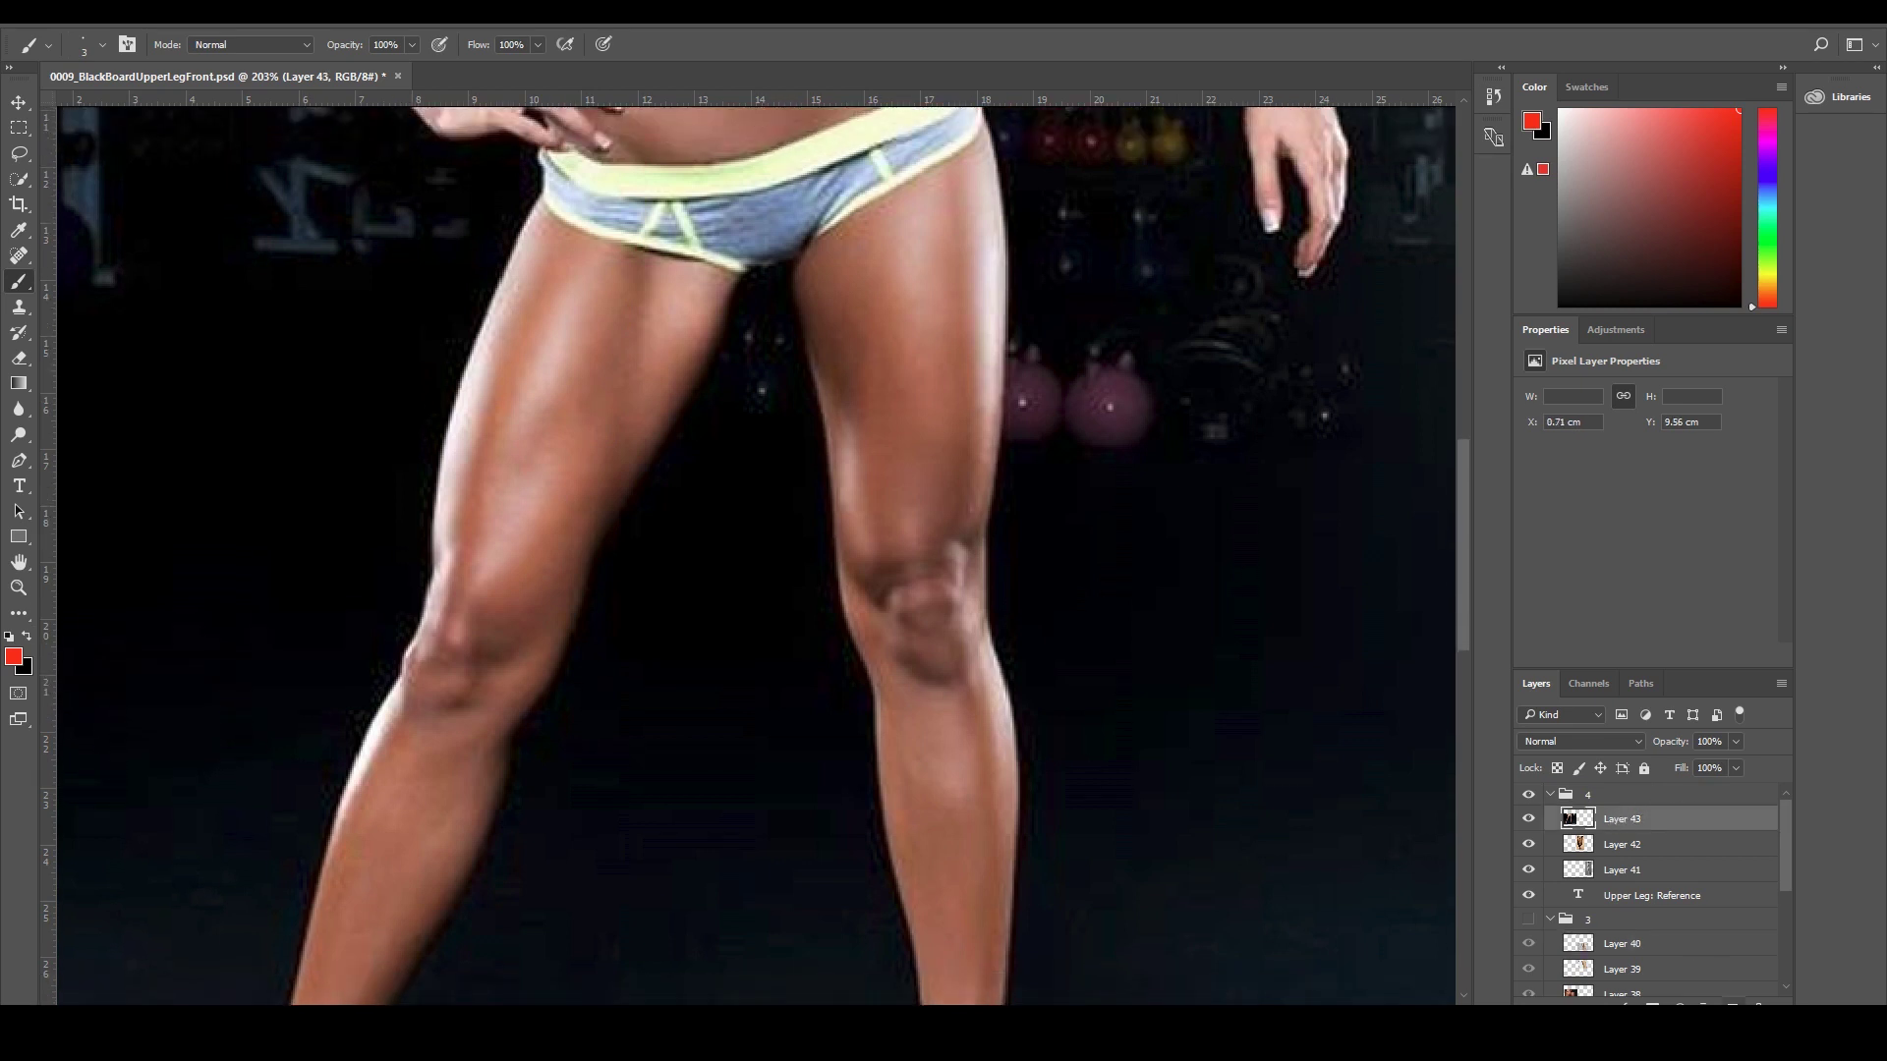
Add a new layer and draw a red wedge with curved cross-contours on the upper front of the bent leg's thigh.
{"action": "key", "text": "ctrl+shift+alt+n"}
{"action": "mouse_move", "coordinate": [488, 309]}
{"action": "left_mouse_down"}
{"action": "mouse_move", "coordinate": [513, 305]}
{"action": "mouse_move", "coordinate": [563, 354]}
{"action": "mouse_move", "coordinate": [543, 396]}
{"action": "mouse_move", "coordinate": [494, 418]}
{"action": "mouse_move", "coordinate": [496, 448]}
{"action": "mouse_move", "coordinate": [601, 331]}
{"action": "mouse_move", "coordinate": [625, 265]}
{"action": "left_mouse_up"}
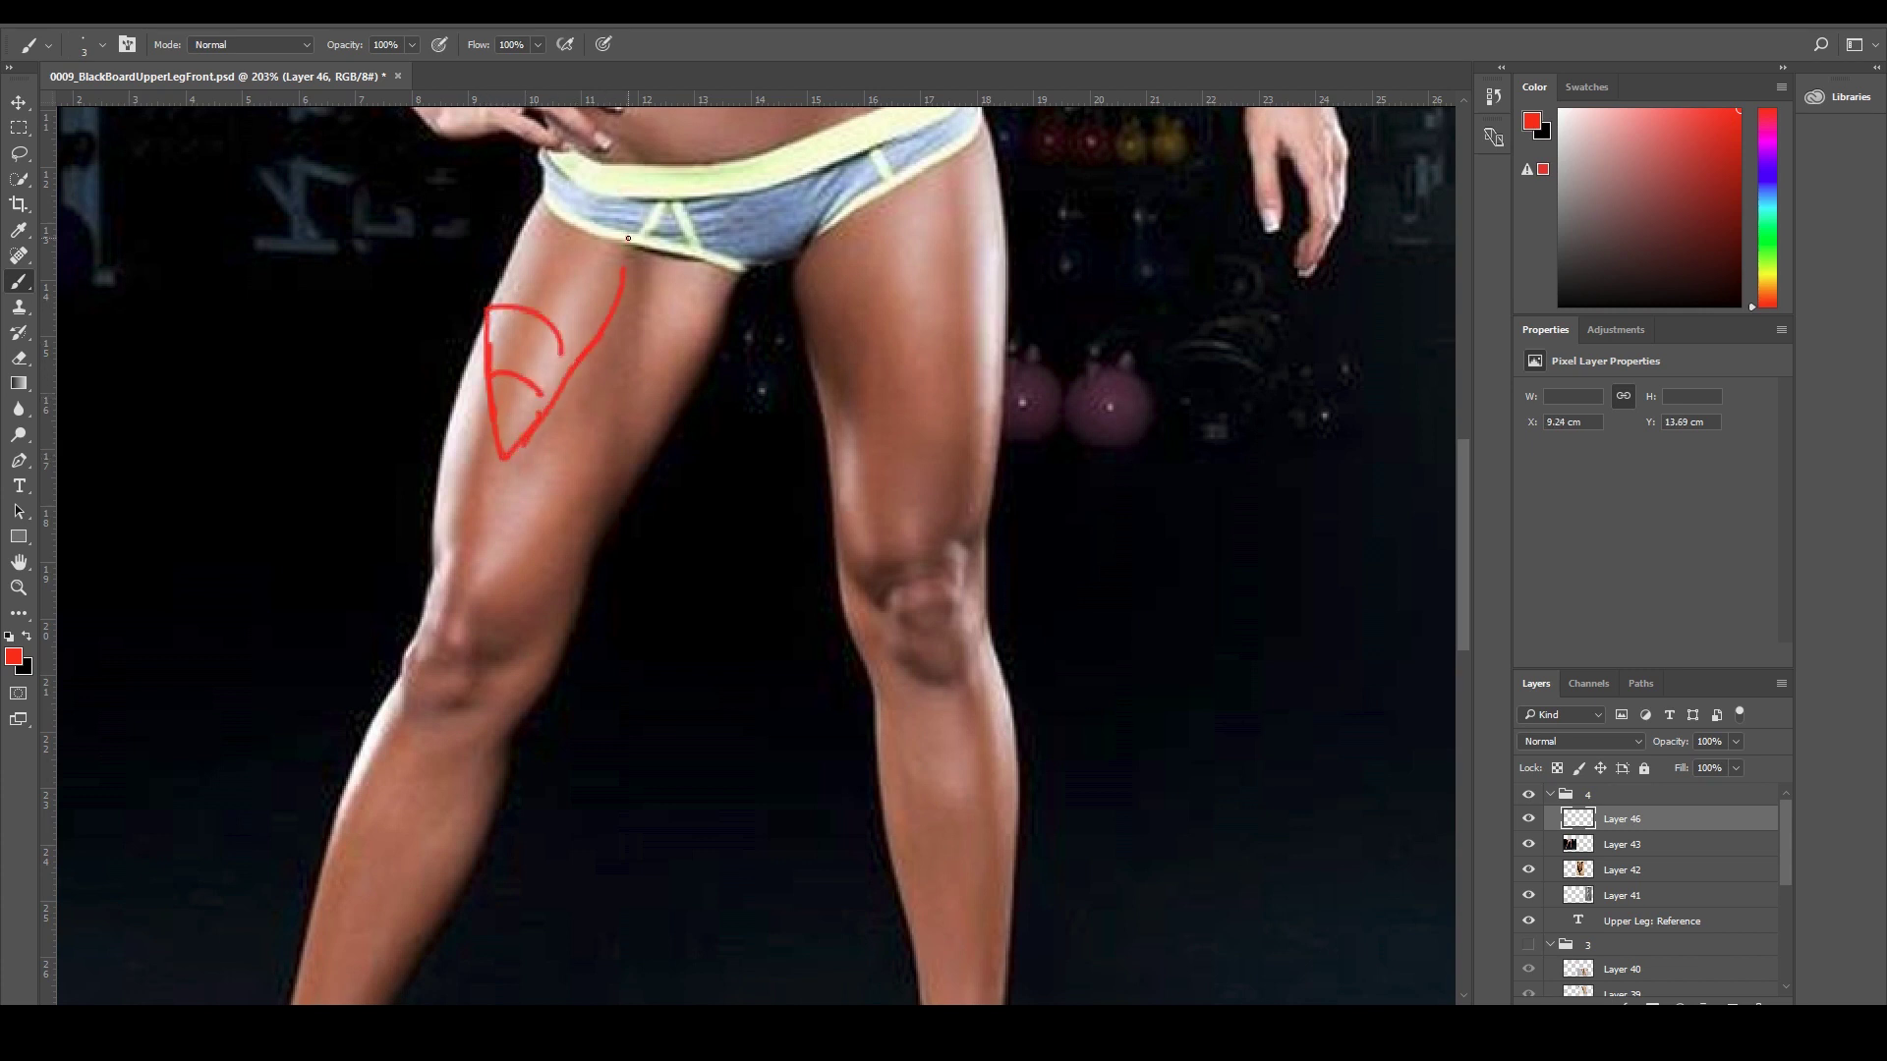
{"action": "mouse_move", "coordinate": [553, 184]}
{"action": "left_mouse_down"}
{"action": "mouse_move", "coordinate": [495, 308]}
{"action": "mouse_move", "coordinate": [582, 317]}
{"action": "left_mouse_up"}
{"action": "left_click_drag", "start_coordinate": [536, 234], "coordinate": [619, 285]}
{"action": "left_click_drag", "start_coordinate": [551, 196], "coordinate": [612, 226]}
{"action": "left_click_drag", "start_coordinate": [491, 348], "coordinate": [557, 379]}
{"action": "left_click_drag", "start_coordinate": [511, 364], "coordinate": [544, 395]}
{"action": "left_click_drag", "start_coordinate": [563, 372], "coordinate": [556, 386]}
Draw a red line down the inner side of that thigh and a rounded bulge with cross-contours above the knee.
{"action": "mouse_move", "coordinate": [488, 528]}
{"action": "left_mouse_down"}
{"action": "mouse_move", "coordinate": [531, 608]}
{"action": "mouse_move", "coordinate": [593, 505]}
{"action": "left_mouse_up"}
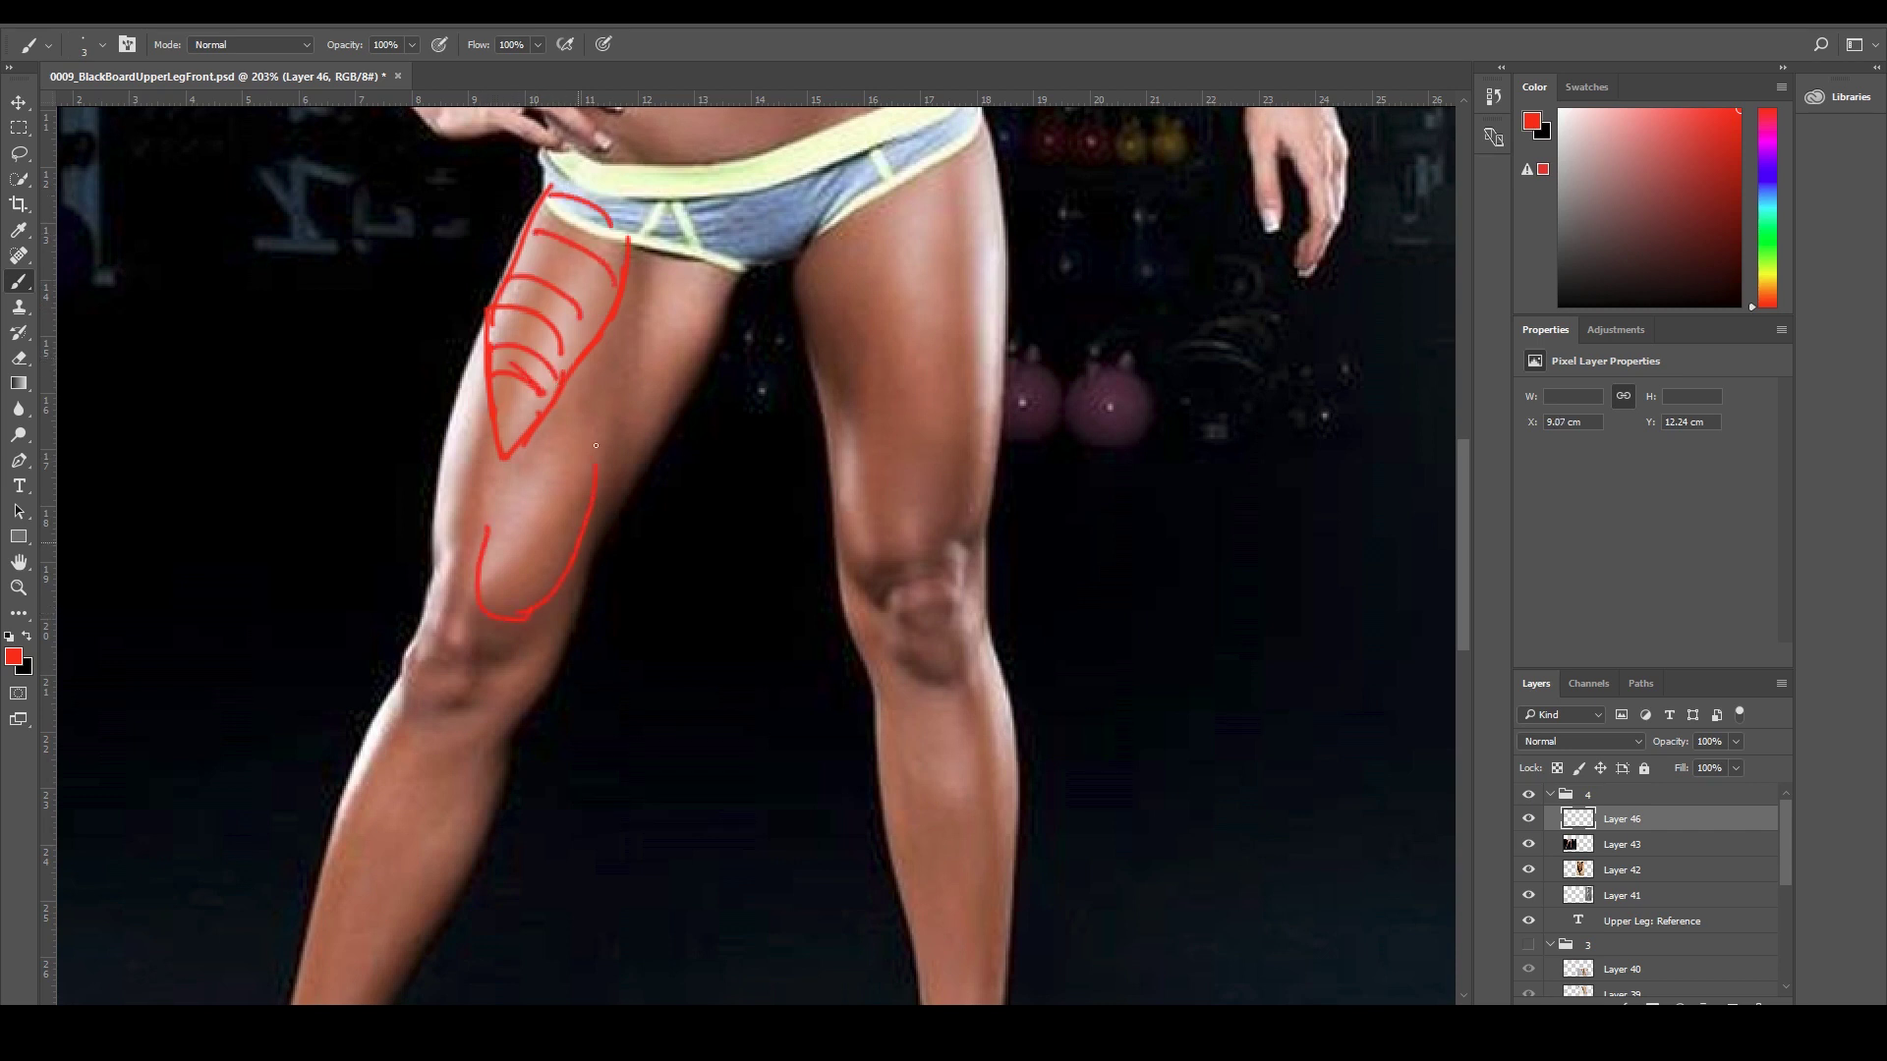
{"action": "left_click_drag", "start_coordinate": [626, 317], "coordinate": [598, 540]}
{"action": "left_click_drag", "start_coordinate": [613, 366], "coordinate": [596, 551]}
{"action": "key", "text": "ctrl+alt+z"}
{"action": "key", "text": "ctrl+alt+z"}
{"action": "key", "text": "ctrl+alt+z"}
{"action": "mouse_move", "coordinate": [620, 298]}
{"action": "left_mouse_down"}
{"action": "mouse_move", "coordinate": [583, 527]}
{"action": "mouse_move", "coordinate": [542, 631]}
{"action": "left_mouse_up"}
{"action": "left_click_drag", "start_coordinate": [564, 572], "coordinate": [515, 608]}
{"action": "mouse_move", "coordinate": [488, 543]}
{"action": "left_mouse_down"}
{"action": "mouse_move", "coordinate": [554, 536]}
{"action": "mouse_move", "coordinate": [507, 486]}
{"action": "mouse_move", "coordinate": [565, 517]}
{"action": "left_mouse_up"}
{"action": "left_click_drag", "start_coordinate": [528, 462], "coordinate": [547, 460]}
Outline the outer thigh muscle in red with cross-contours, continuing in tapering strokes past the kneecap to the shin.
{"action": "mouse_move", "coordinate": [484, 325]}
{"action": "left_mouse_down"}
{"action": "mouse_move", "coordinate": [427, 515]}
{"action": "mouse_move", "coordinate": [446, 542]}
{"action": "mouse_move", "coordinate": [481, 420]}
{"action": "left_mouse_up"}
{"action": "left_click_drag", "start_coordinate": [430, 478], "coordinate": [474, 493]}
{"action": "mouse_move", "coordinate": [437, 455]}
{"action": "left_mouse_down"}
{"action": "mouse_move", "coordinate": [480, 465]}
{"action": "mouse_move", "coordinate": [446, 424]}
{"action": "mouse_move", "coordinate": [435, 504]}
{"action": "mouse_move", "coordinate": [432, 481]}
{"action": "mouse_move", "coordinate": [448, 539]}
{"action": "left_mouse_up"}
{"action": "mouse_move", "coordinate": [483, 357]}
{"action": "left_mouse_down"}
{"action": "mouse_move", "coordinate": [485, 473]}
{"action": "mouse_move", "coordinate": [491, 443]}
{"action": "mouse_move", "coordinate": [442, 574]}
{"action": "mouse_move", "coordinate": [431, 540]}
{"action": "mouse_move", "coordinate": [428, 635]}
{"action": "mouse_move", "coordinate": [456, 650]}
{"action": "mouse_move", "coordinate": [515, 628]}
{"action": "mouse_move", "coordinate": [405, 692]}
{"action": "mouse_move", "coordinate": [415, 654]}
{"action": "mouse_move", "coordinate": [366, 836]}
{"action": "left_mouse_up"}
{"action": "mouse_move", "coordinate": [382, 796]}
{"action": "left_mouse_down"}
{"action": "mouse_move", "coordinate": [428, 746]}
{"action": "mouse_move", "coordinate": [459, 658]}
{"action": "mouse_move", "coordinate": [397, 784]}
{"action": "left_mouse_up"}
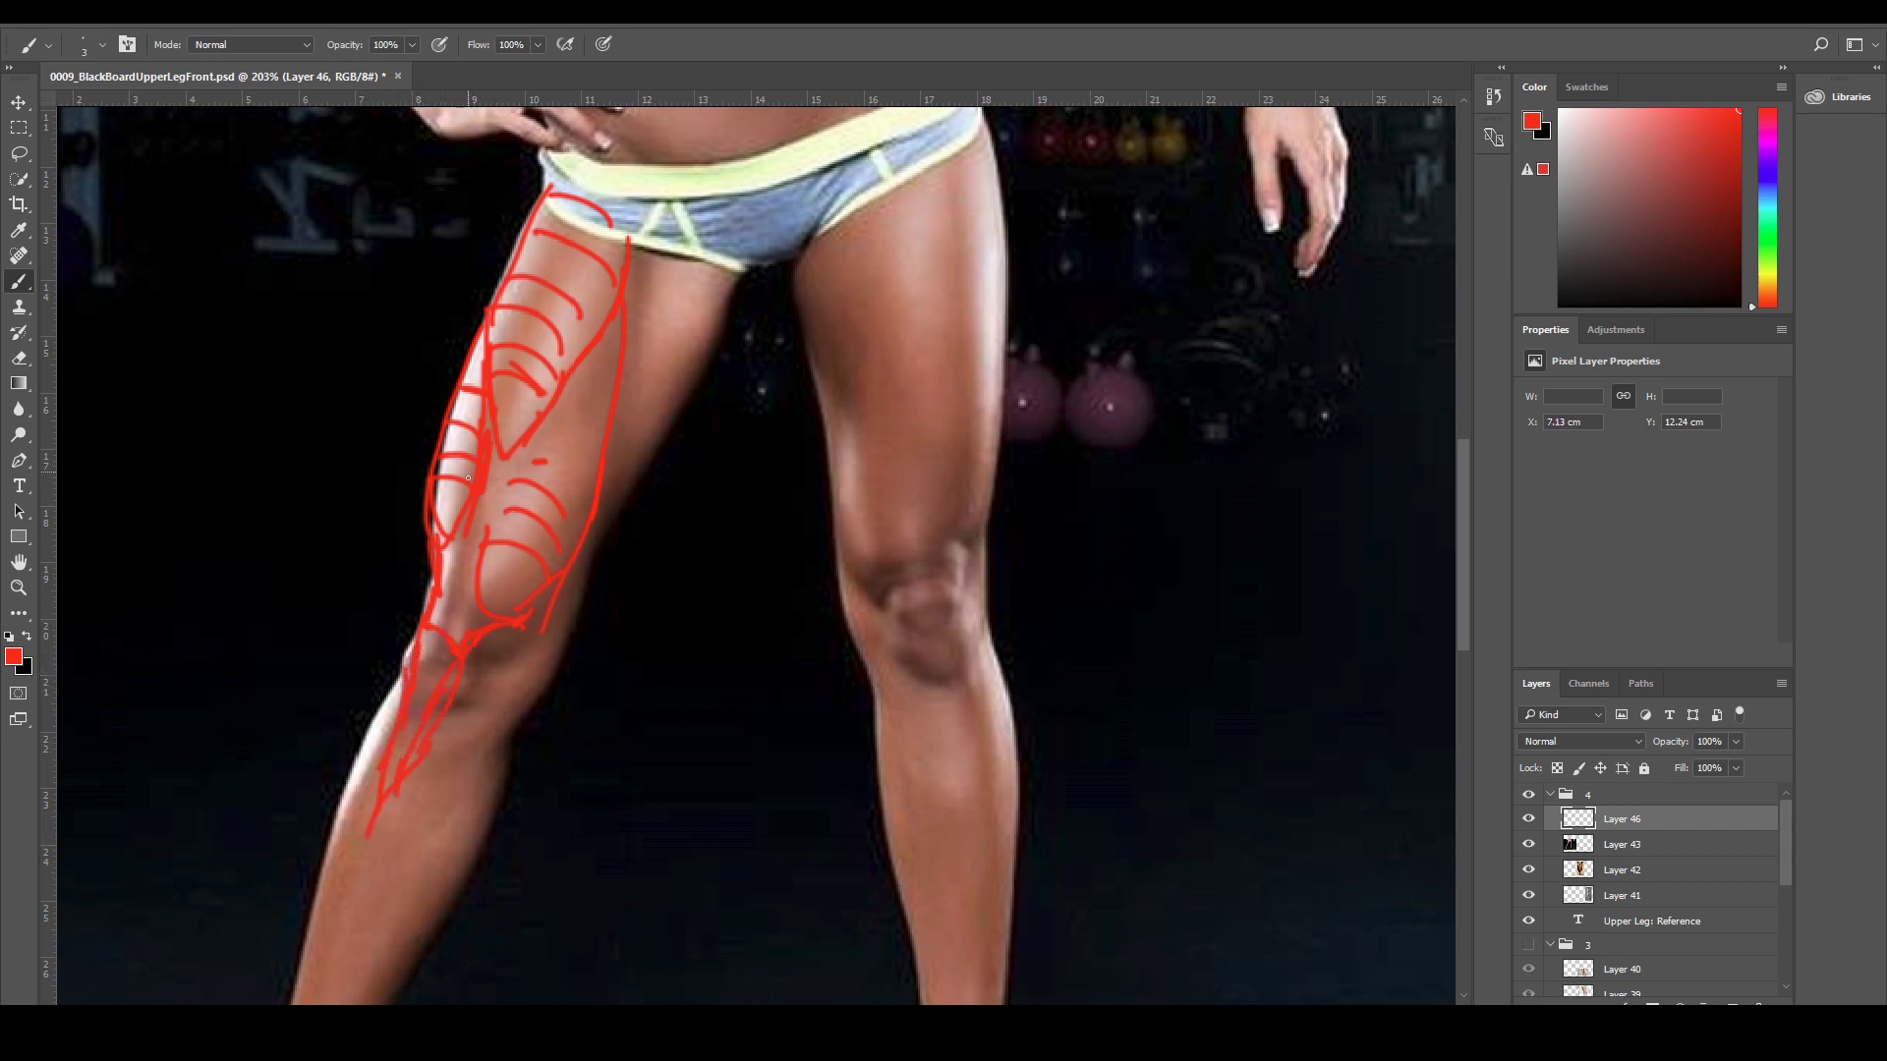
Sketch a small red diagram of a jointed form with motion arcs on the dark background beside the thigh.
{"action": "mouse_move", "coordinate": [334, 331]}
{"action": "left_mouse_down"}
{"action": "mouse_move", "coordinate": [243, 363]}
{"action": "mouse_move", "coordinate": [245, 443]}
{"action": "left_mouse_up"}
{"action": "mouse_move", "coordinate": [250, 362]}
{"action": "left_mouse_down"}
{"action": "mouse_move", "coordinate": [307, 316]}
{"action": "mouse_move", "coordinate": [250, 367]}
{"action": "mouse_move", "coordinate": [320, 349]}
{"action": "mouse_move", "coordinate": [340, 314]}
{"action": "left_mouse_up"}
{"action": "mouse_move", "coordinate": [242, 411]}
{"action": "left_mouse_down"}
{"action": "mouse_move", "coordinate": [207, 429]}
{"action": "mouse_move", "coordinate": [179, 375]}
{"action": "left_mouse_up"}
{"action": "mouse_move", "coordinate": [167, 342]}
{"action": "left_mouse_down"}
{"action": "mouse_move", "coordinate": [171, 362]}
{"action": "mouse_move", "coordinate": [187, 334]}
{"action": "mouse_move", "coordinate": [242, 362]}
{"action": "mouse_move", "coordinate": [239, 379]}
{"action": "left_mouse_up"}
{"action": "left_click_drag", "start_coordinate": [313, 296], "coordinate": [263, 319]}
{"action": "left_click_drag", "start_coordinate": [260, 301], "coordinate": [304, 263]}
{"action": "mouse_move", "coordinate": [233, 378]}
{"action": "left_mouse_down"}
{"action": "mouse_move", "coordinate": [186, 329]}
{"action": "mouse_move", "coordinate": [203, 321]}
{"action": "left_mouse_up"}
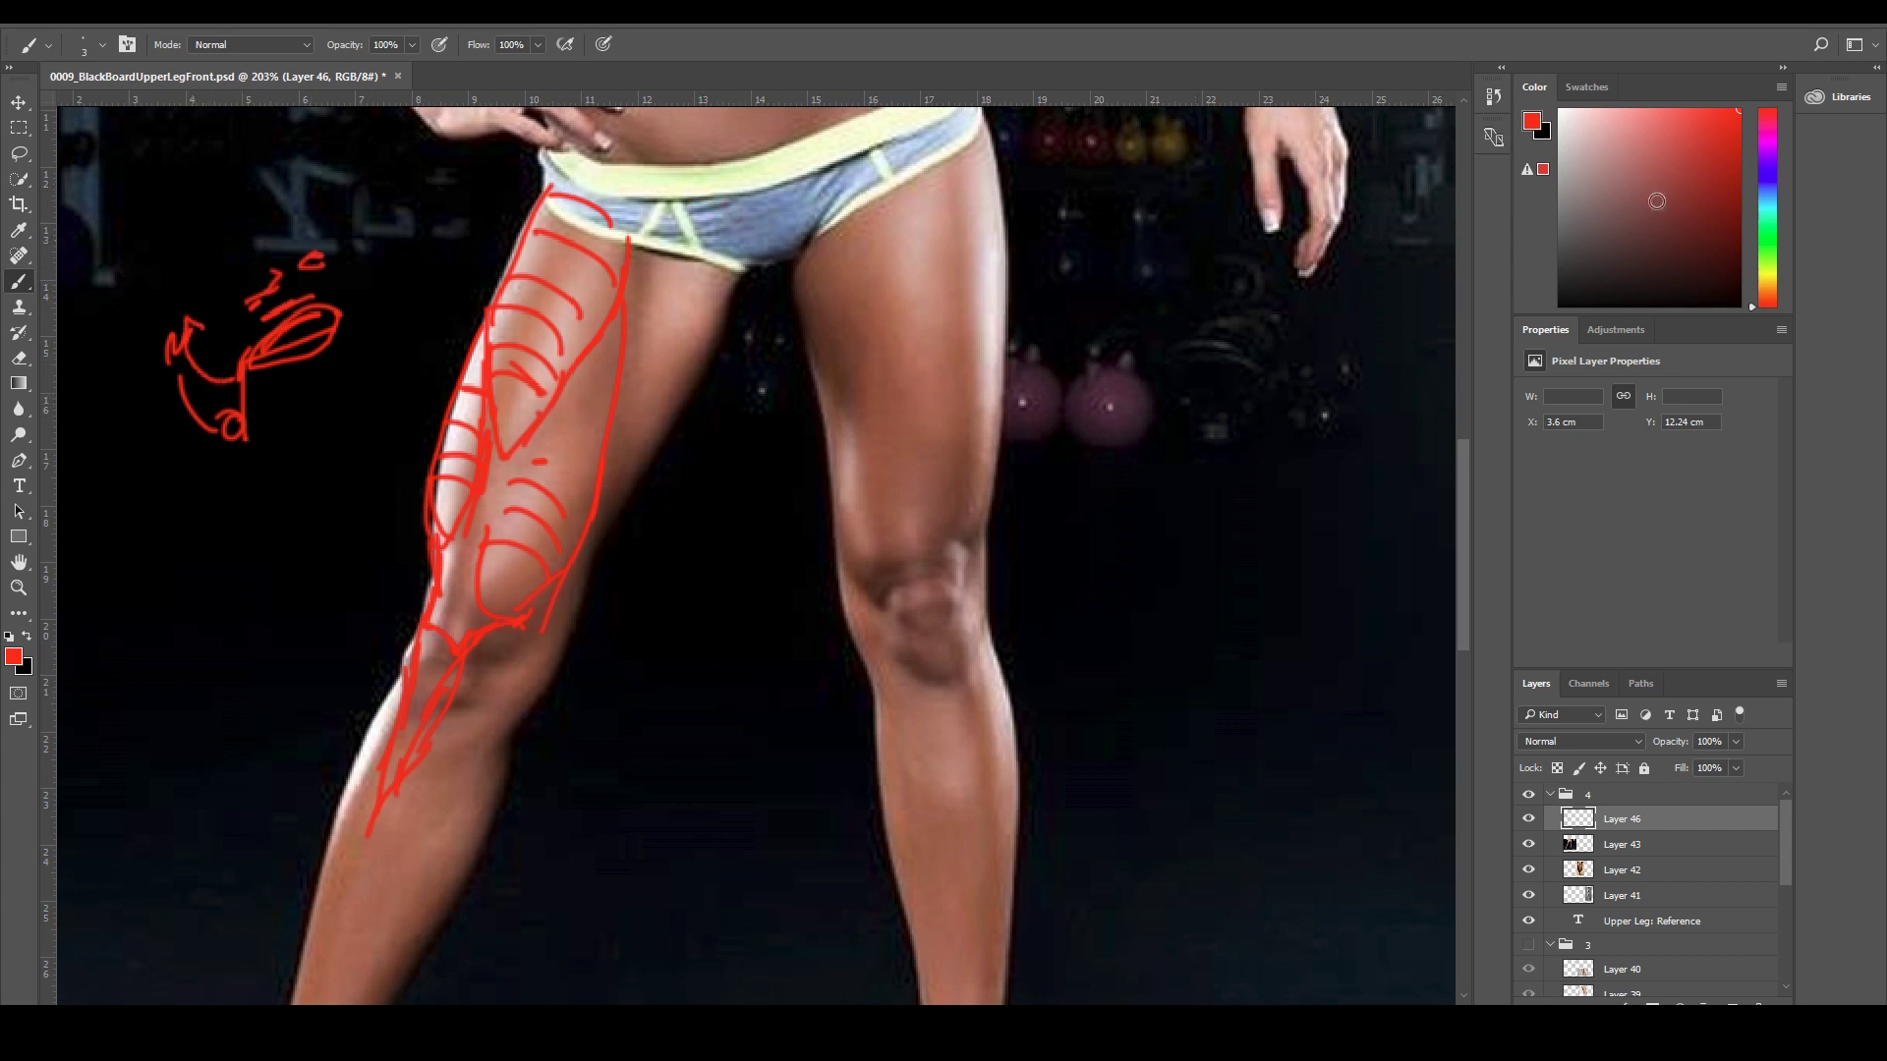
Draw a green wedge with cross-contours on the inner thigh and a green arrow beside the hip.
{"action": "left_click_drag", "start_coordinate": [1764, 191], "coordinate": [1770, 214]}
{"action": "mouse_move", "coordinate": [644, 230]}
{"action": "left_mouse_down"}
{"action": "mouse_move", "coordinate": [752, 256]}
{"action": "mouse_move", "coordinate": [644, 456]}
{"action": "mouse_move", "coordinate": [644, 284]}
{"action": "mouse_move", "coordinate": [608, 521]}
{"action": "left_mouse_up"}
{"action": "left_click_drag", "start_coordinate": [653, 232], "coordinate": [625, 455]}
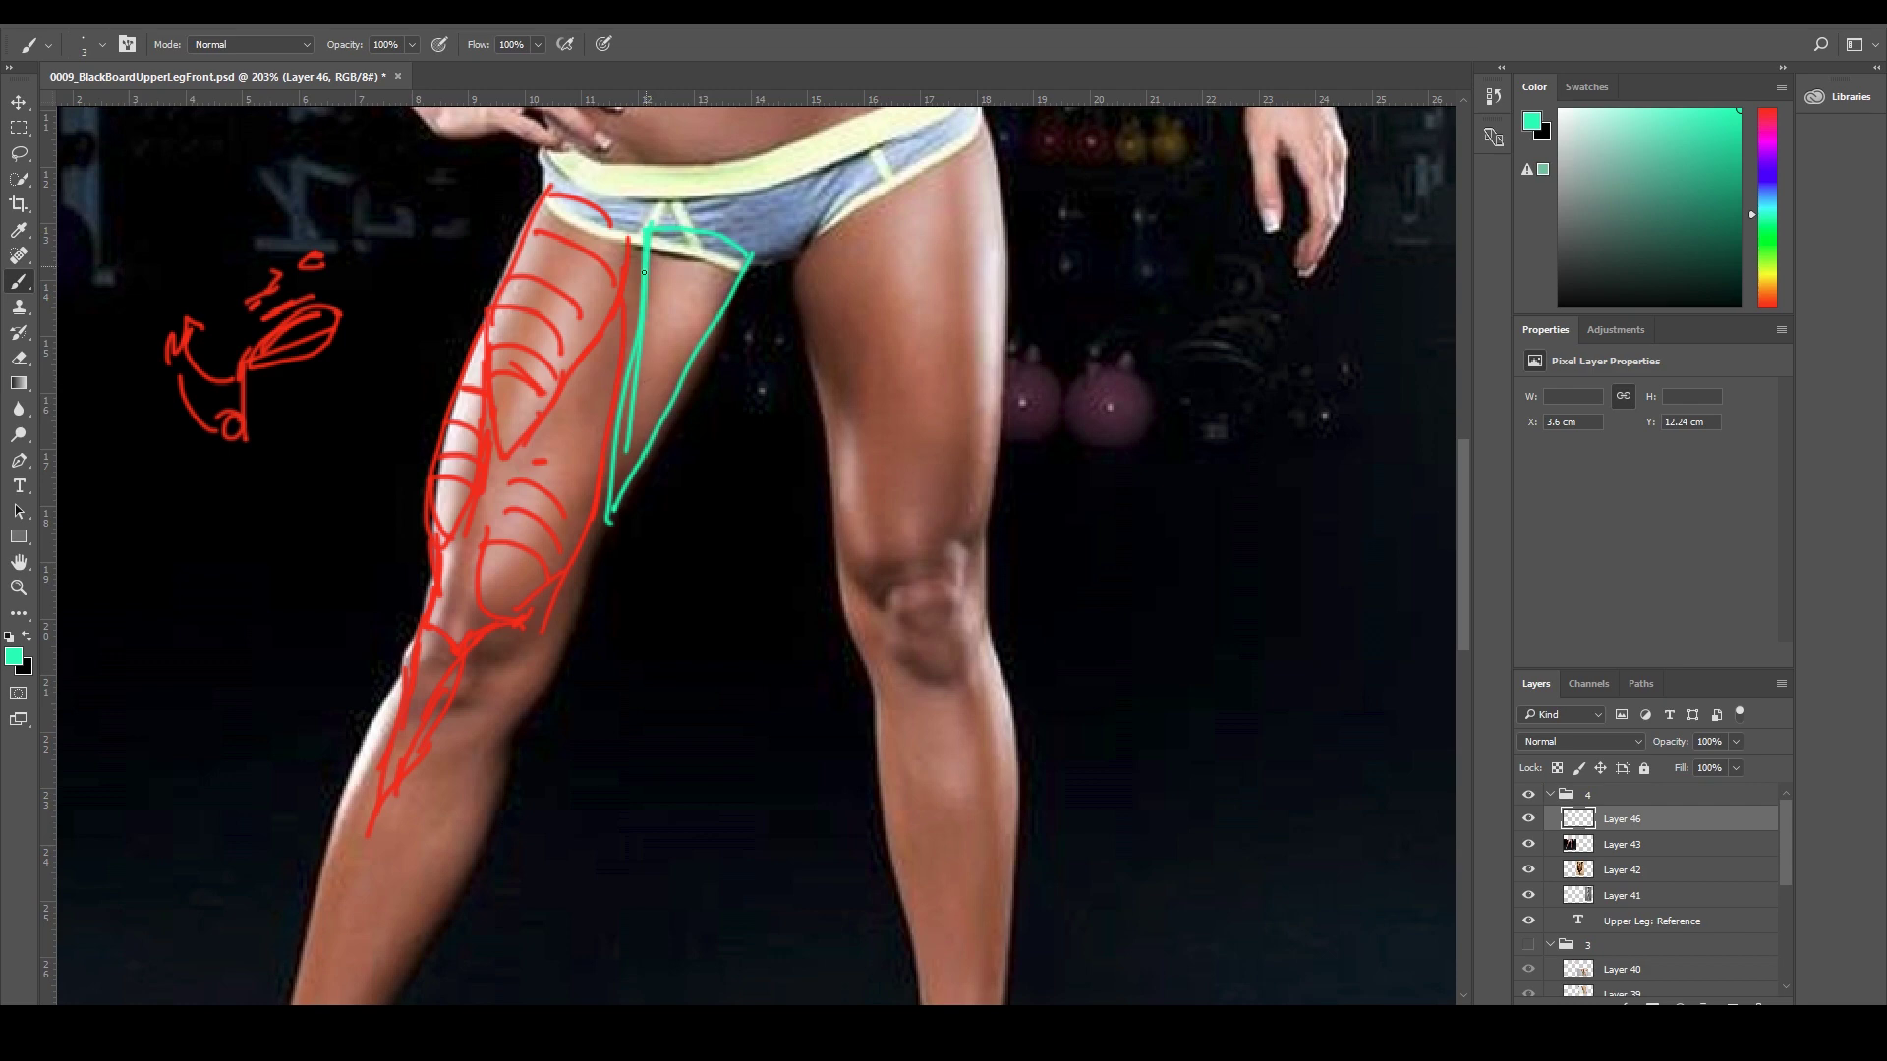
{"action": "left_click_drag", "start_coordinate": [746, 376], "coordinate": [721, 429]}
{"action": "mouse_move", "coordinate": [603, 398]}
{"action": "left_mouse_down"}
{"action": "mouse_move", "coordinate": [642, 338]}
{"action": "mouse_move", "coordinate": [642, 294]}
{"action": "mouse_move", "coordinate": [690, 293]}
{"action": "left_mouse_up"}
{"action": "left_click_drag", "start_coordinate": [631, 224], "coordinate": [702, 260]}
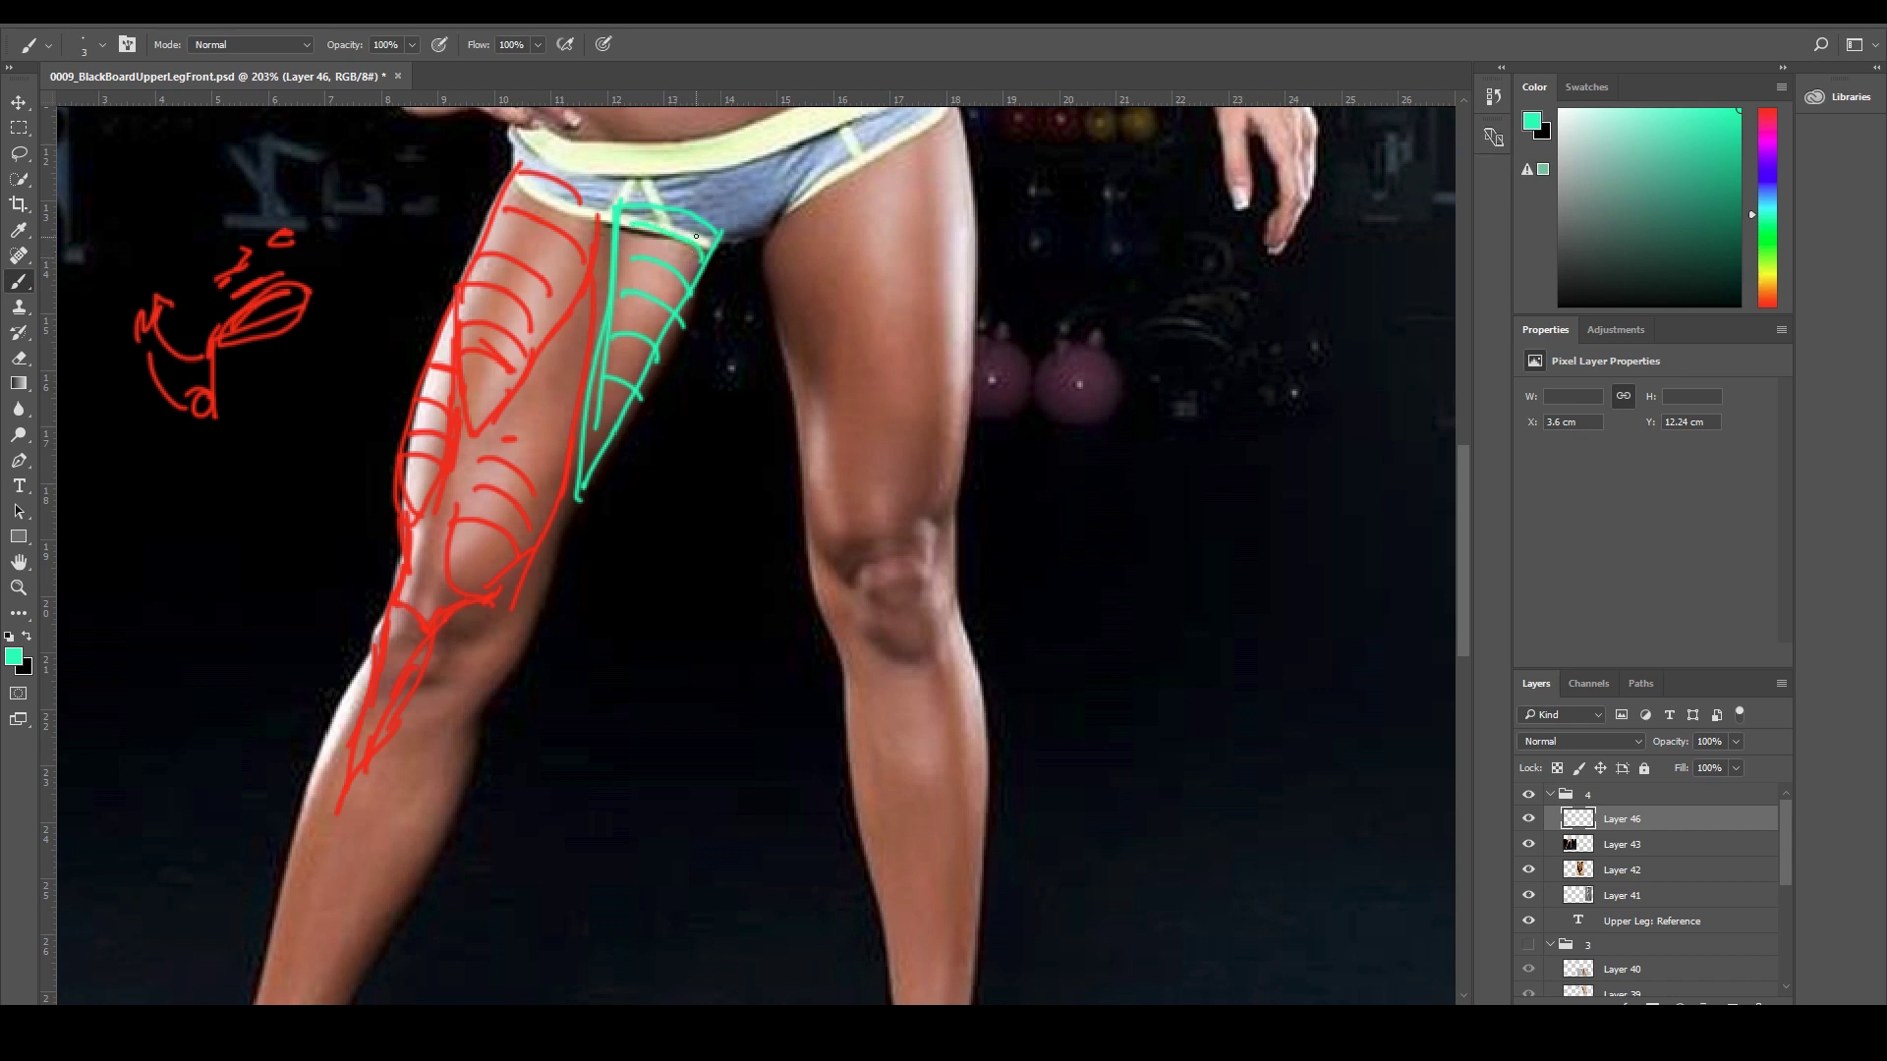
{"action": "mouse_move", "coordinate": [359, 210]}
{"action": "left_mouse_down"}
{"action": "mouse_move", "coordinate": [423, 229]}
{"action": "mouse_move", "coordinate": [418, 245]}
{"action": "left_mouse_up"}
Draw a purple teardrop shape with a tapering tail along the inner side of the bent leg's knee.
{"action": "left_click_drag", "start_coordinate": [632, 501], "coordinate": [662, 436]}
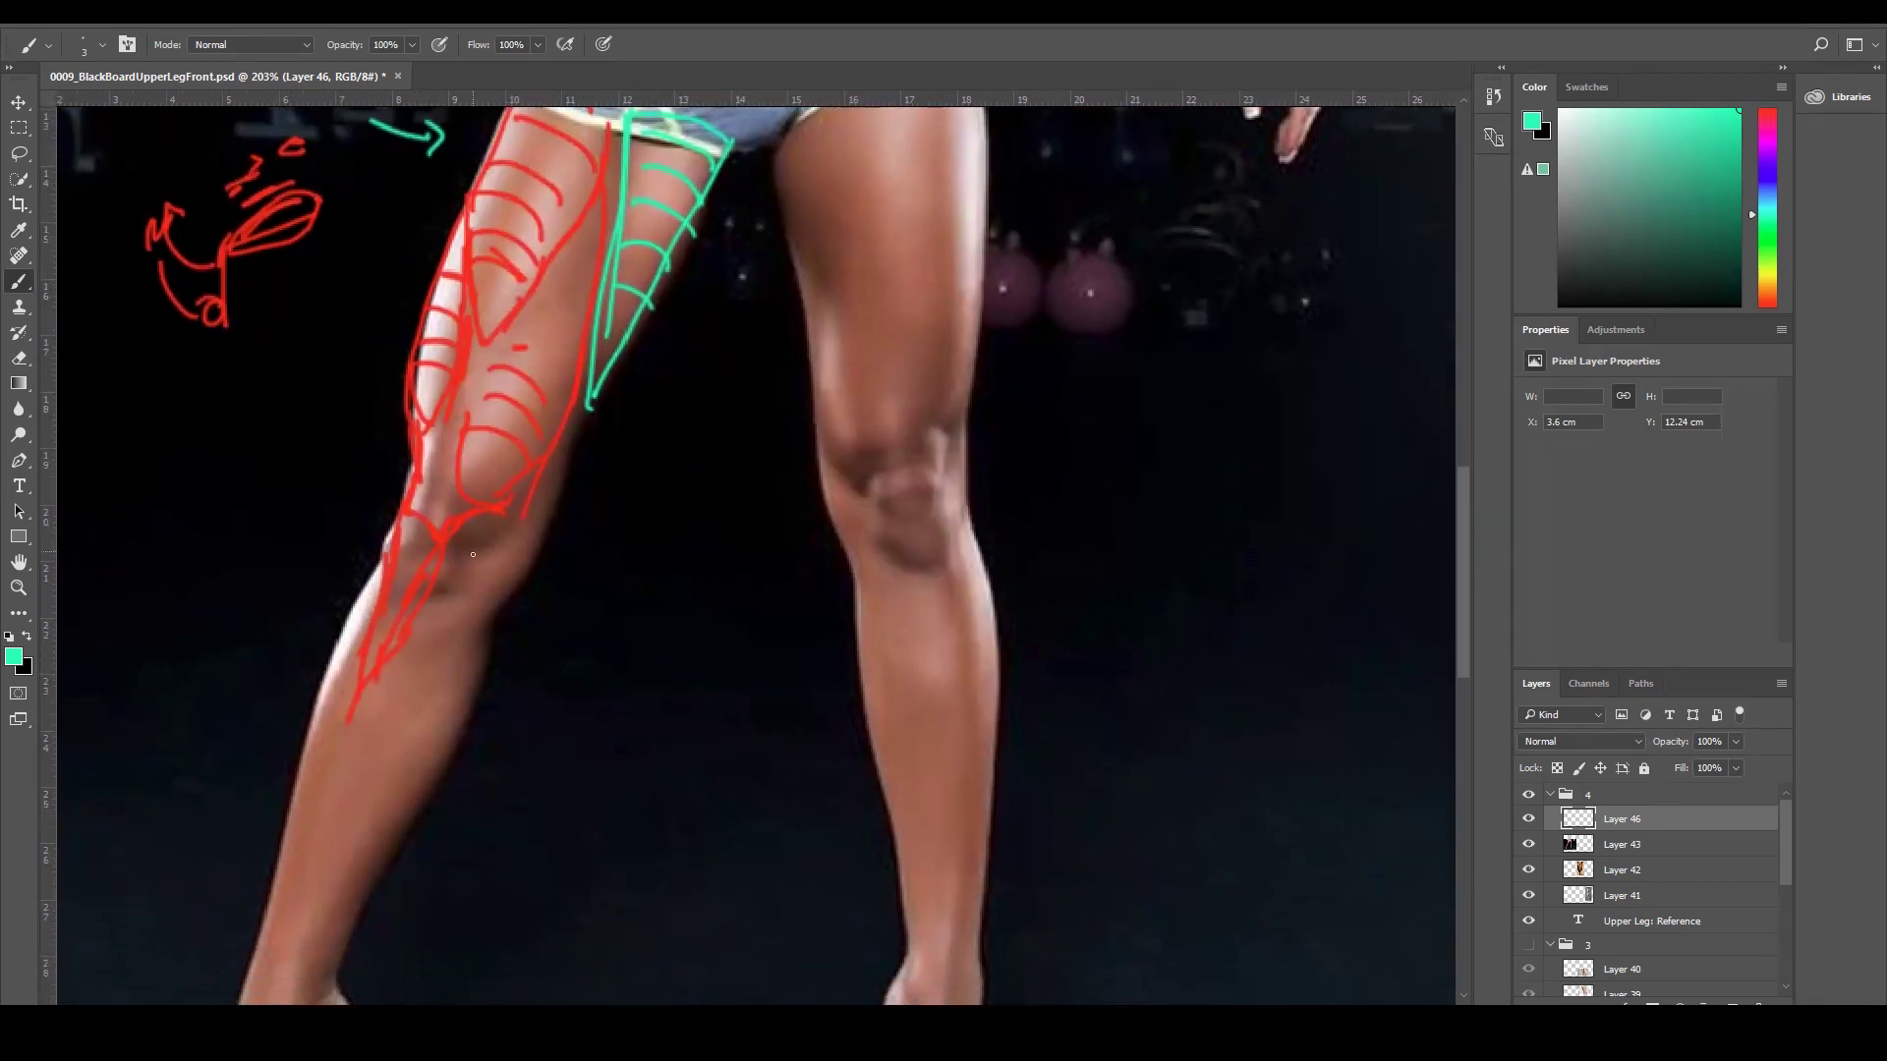
{"action": "left_click_drag", "start_coordinate": [1765, 177], "coordinate": [1766, 145]}
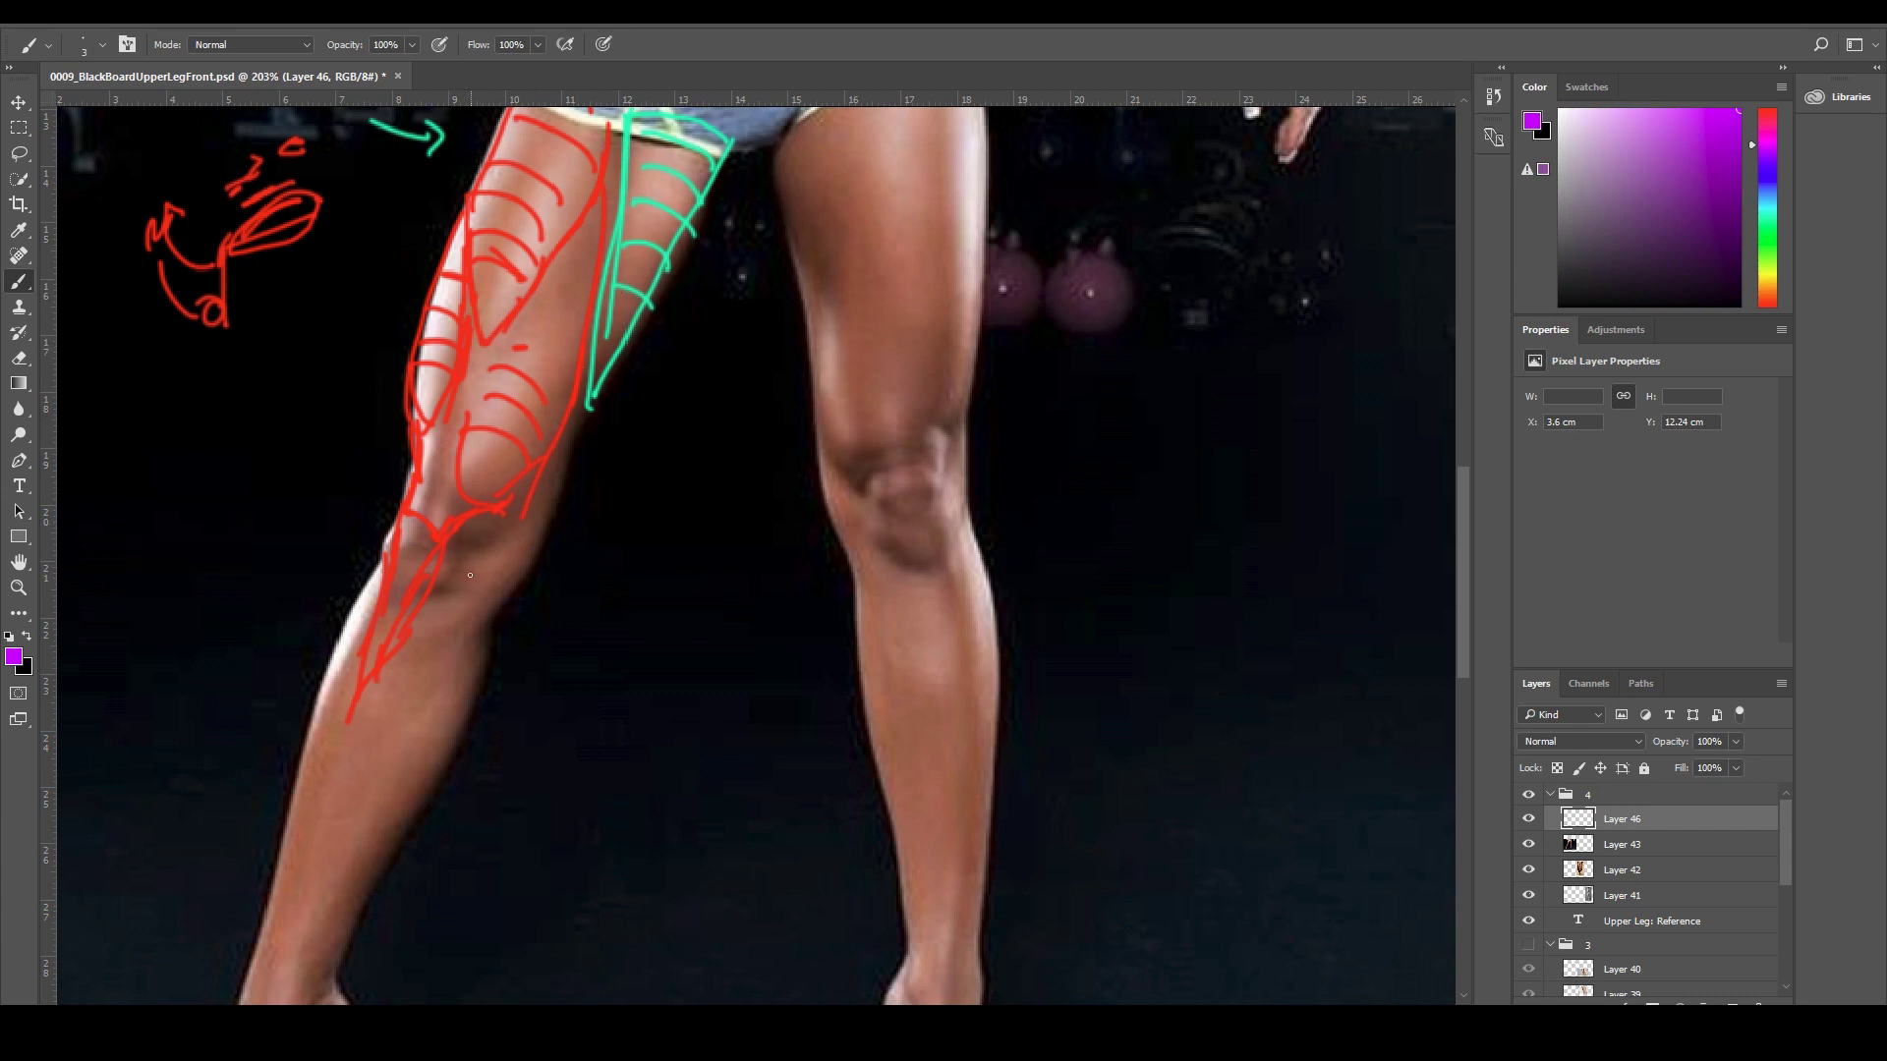
{"action": "mouse_move", "coordinate": [528, 528]}
{"action": "left_mouse_down"}
{"action": "mouse_move", "coordinate": [469, 595]}
{"action": "mouse_move", "coordinate": [545, 529]}
{"action": "mouse_move", "coordinate": [470, 596]}
{"action": "mouse_move", "coordinate": [523, 527]}
{"action": "mouse_move", "coordinate": [443, 634]}
{"action": "mouse_move", "coordinate": [524, 569]}
{"action": "left_mouse_up"}
{"action": "left_click_drag", "start_coordinate": [565, 435], "coordinate": [542, 539]}
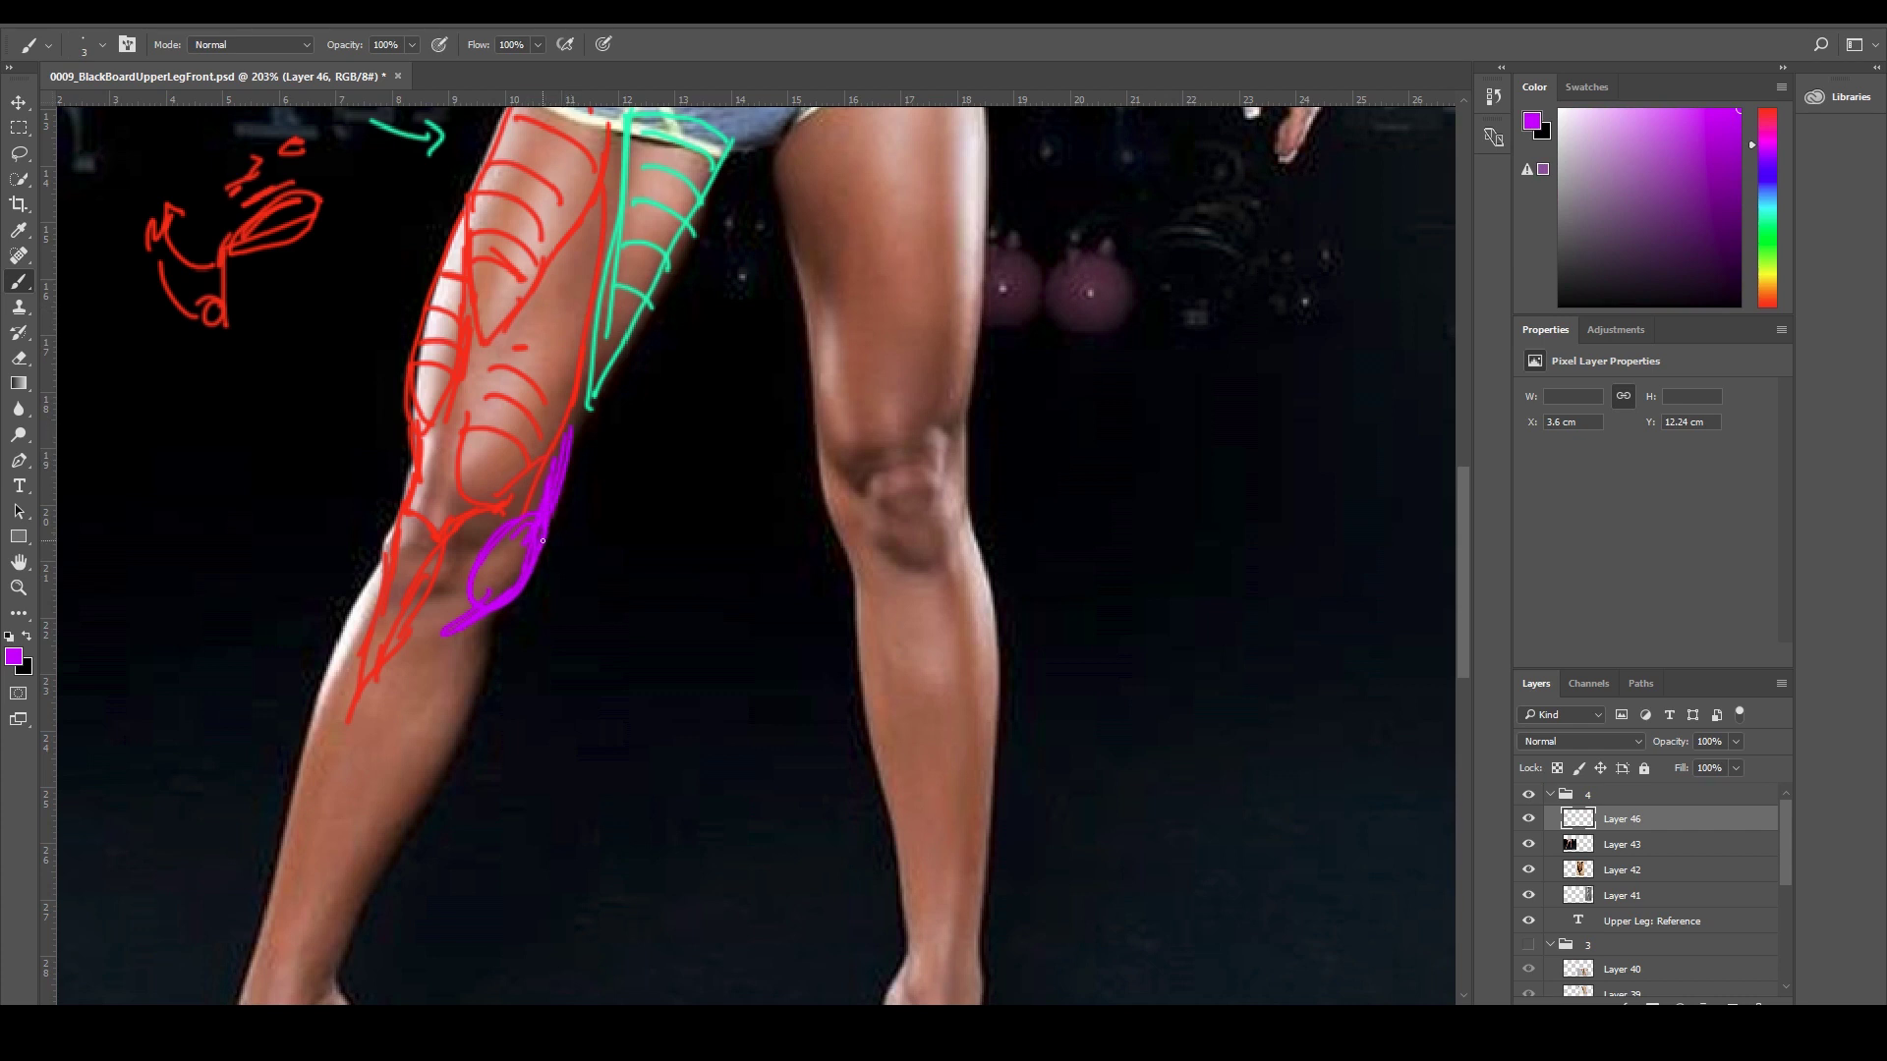
Mark the opposite knee in purple with a filled inner shape, an arrow above the kneecap and an outer edge line.
{"action": "mouse_move", "coordinate": [706, 540]}
{"action": "left_mouse_down"}
{"action": "mouse_move", "coordinate": [471, 573]}
{"action": "mouse_move", "coordinate": [492, 544]}
{"action": "mouse_move", "coordinate": [454, 538]}
{"action": "mouse_move", "coordinate": [514, 476]}
{"action": "mouse_move", "coordinate": [657, 458]}
{"action": "left_mouse_up"}
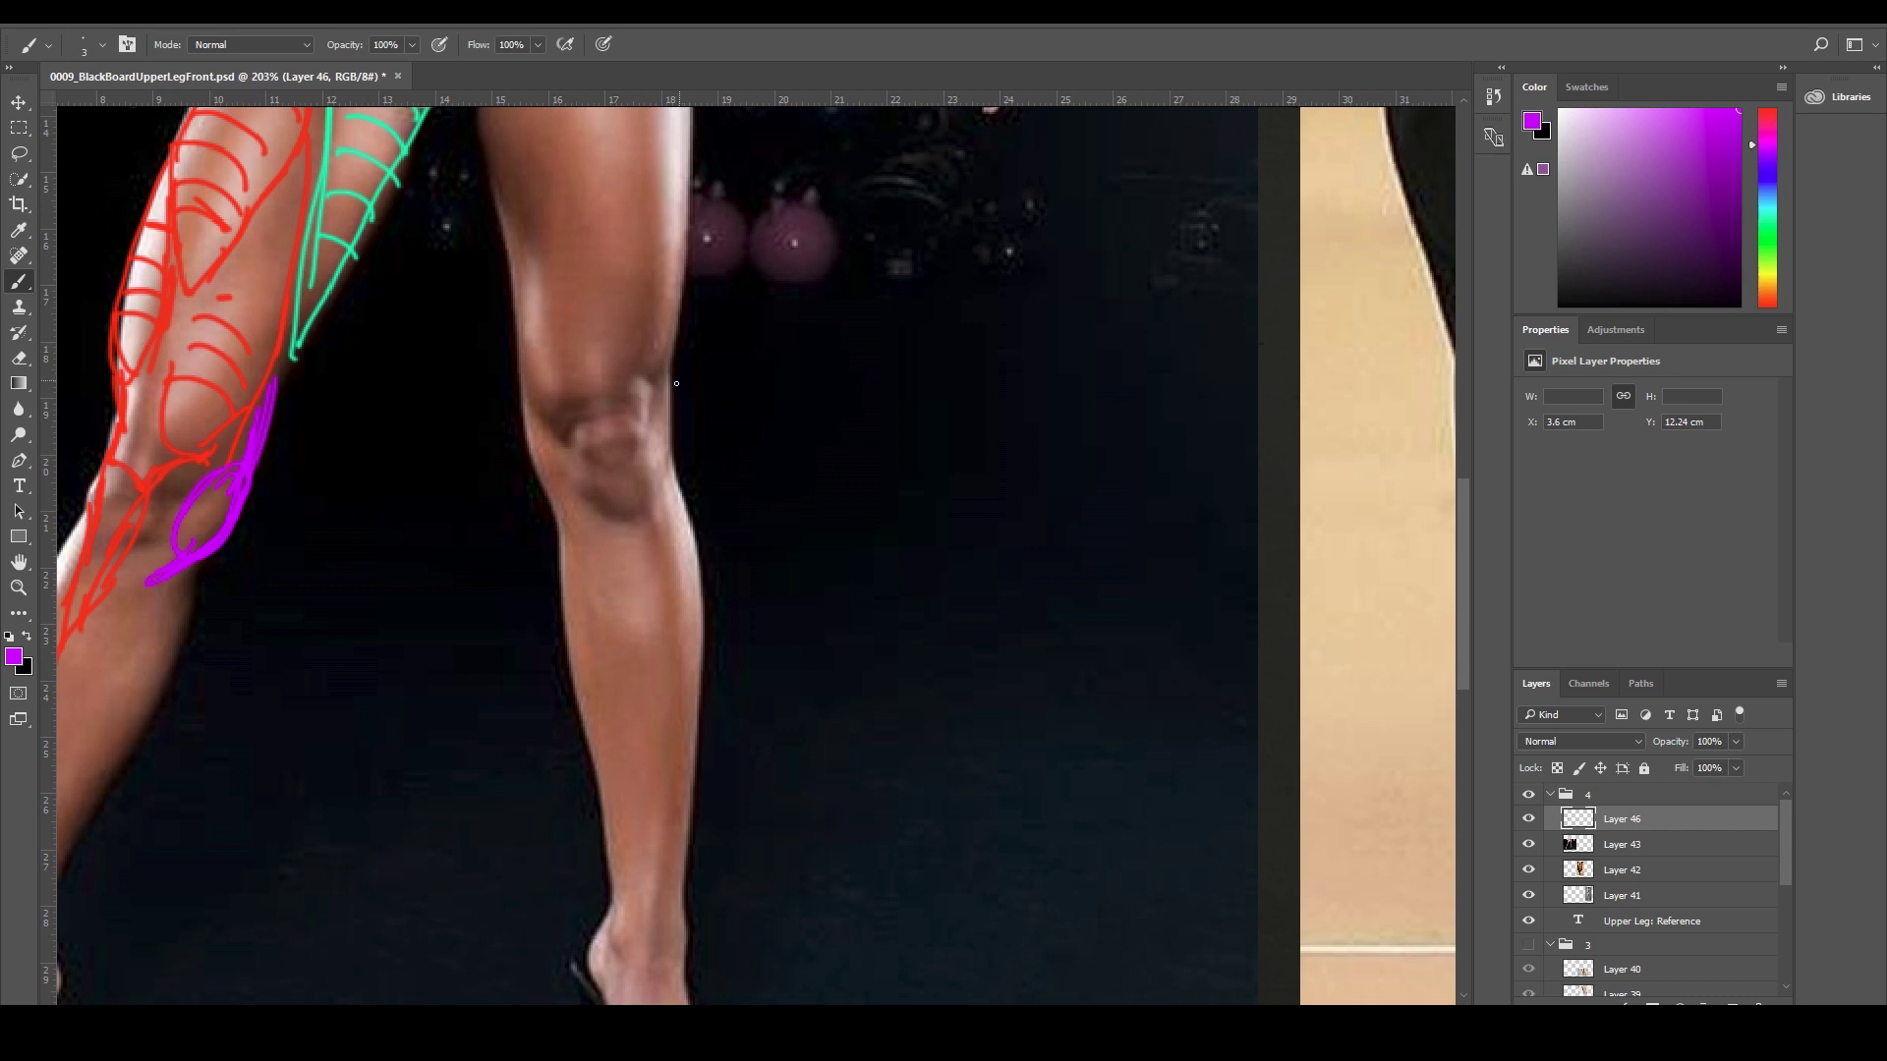
{"action": "mouse_move", "coordinate": [672, 373]}
{"action": "left_mouse_down"}
{"action": "mouse_move", "coordinate": [676, 459]}
{"action": "mouse_move", "coordinate": [570, 430]}
{"action": "left_mouse_up"}
{"action": "key", "text": "ctrl+z"}
{"action": "left_click_drag", "start_coordinate": [592, 412], "coordinate": [554, 492]}
{"action": "mouse_move", "coordinate": [528, 428]}
{"action": "left_mouse_down"}
{"action": "mouse_move", "coordinate": [550, 489]}
{"action": "mouse_move", "coordinate": [531, 420]}
{"action": "mouse_move", "coordinate": [563, 443]}
{"action": "mouse_move", "coordinate": [553, 492]}
{"action": "mouse_move", "coordinate": [534, 480]}
{"action": "mouse_move", "coordinate": [547, 456]}
{"action": "left_mouse_up"}
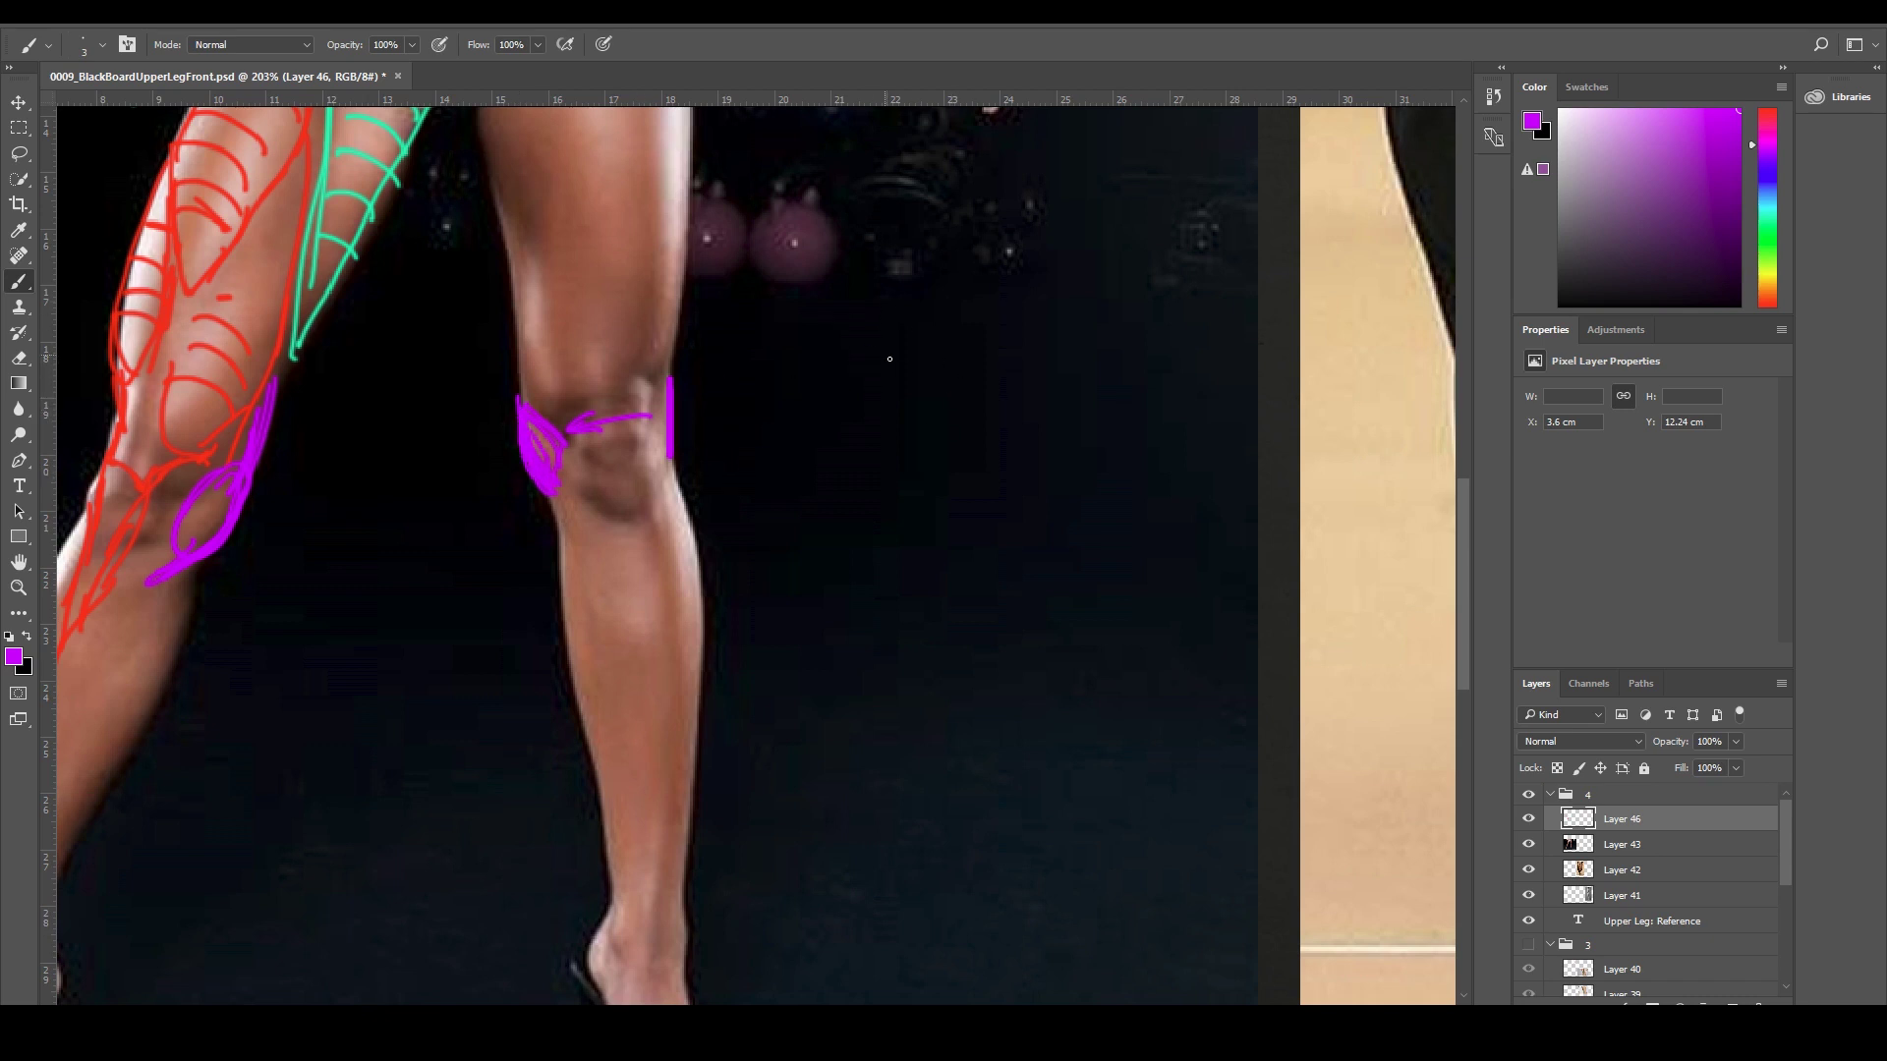
Try purple strokes on the dark background beside the opposite leg, and undo them.
{"action": "mouse_move", "coordinate": [998, 252]}
{"action": "left_mouse_down"}
{"action": "mouse_move", "coordinate": [971, 265]}
{"action": "mouse_move", "coordinate": [986, 443]}
{"action": "left_mouse_up"}
{"action": "key", "text": "ctrl+z"}
{"action": "mouse_move", "coordinate": [1009, 207]}
{"action": "left_mouse_down"}
{"action": "mouse_move", "coordinate": [969, 225]}
{"action": "mouse_move", "coordinate": [991, 383]}
{"action": "mouse_move", "coordinate": [971, 483]}
{"action": "left_mouse_up"}
{"action": "mouse_move", "coordinate": [1140, 293]}
{"action": "left_mouse_down"}
{"action": "mouse_move", "coordinate": [1101, 487]}
{"action": "mouse_move", "coordinate": [1157, 624]}
{"action": "left_mouse_up"}
{"action": "key", "text": "ctrl+alt+z"}
{"action": "key", "text": "ctrl+shift+z"}
{"action": "key", "text": "ctrl+alt+z"}
{"action": "key", "text": "ctrl+alt+z"}
Trace the outer edge of the opposite thigh from hip to knee and its inner edge in purple.
{"action": "mouse_move", "coordinate": [810, 391]}
{"action": "left_mouse_down"}
{"action": "mouse_move", "coordinate": [809, 602]}
{"action": "mouse_move", "coordinate": [828, 585]}
{"action": "left_mouse_up"}
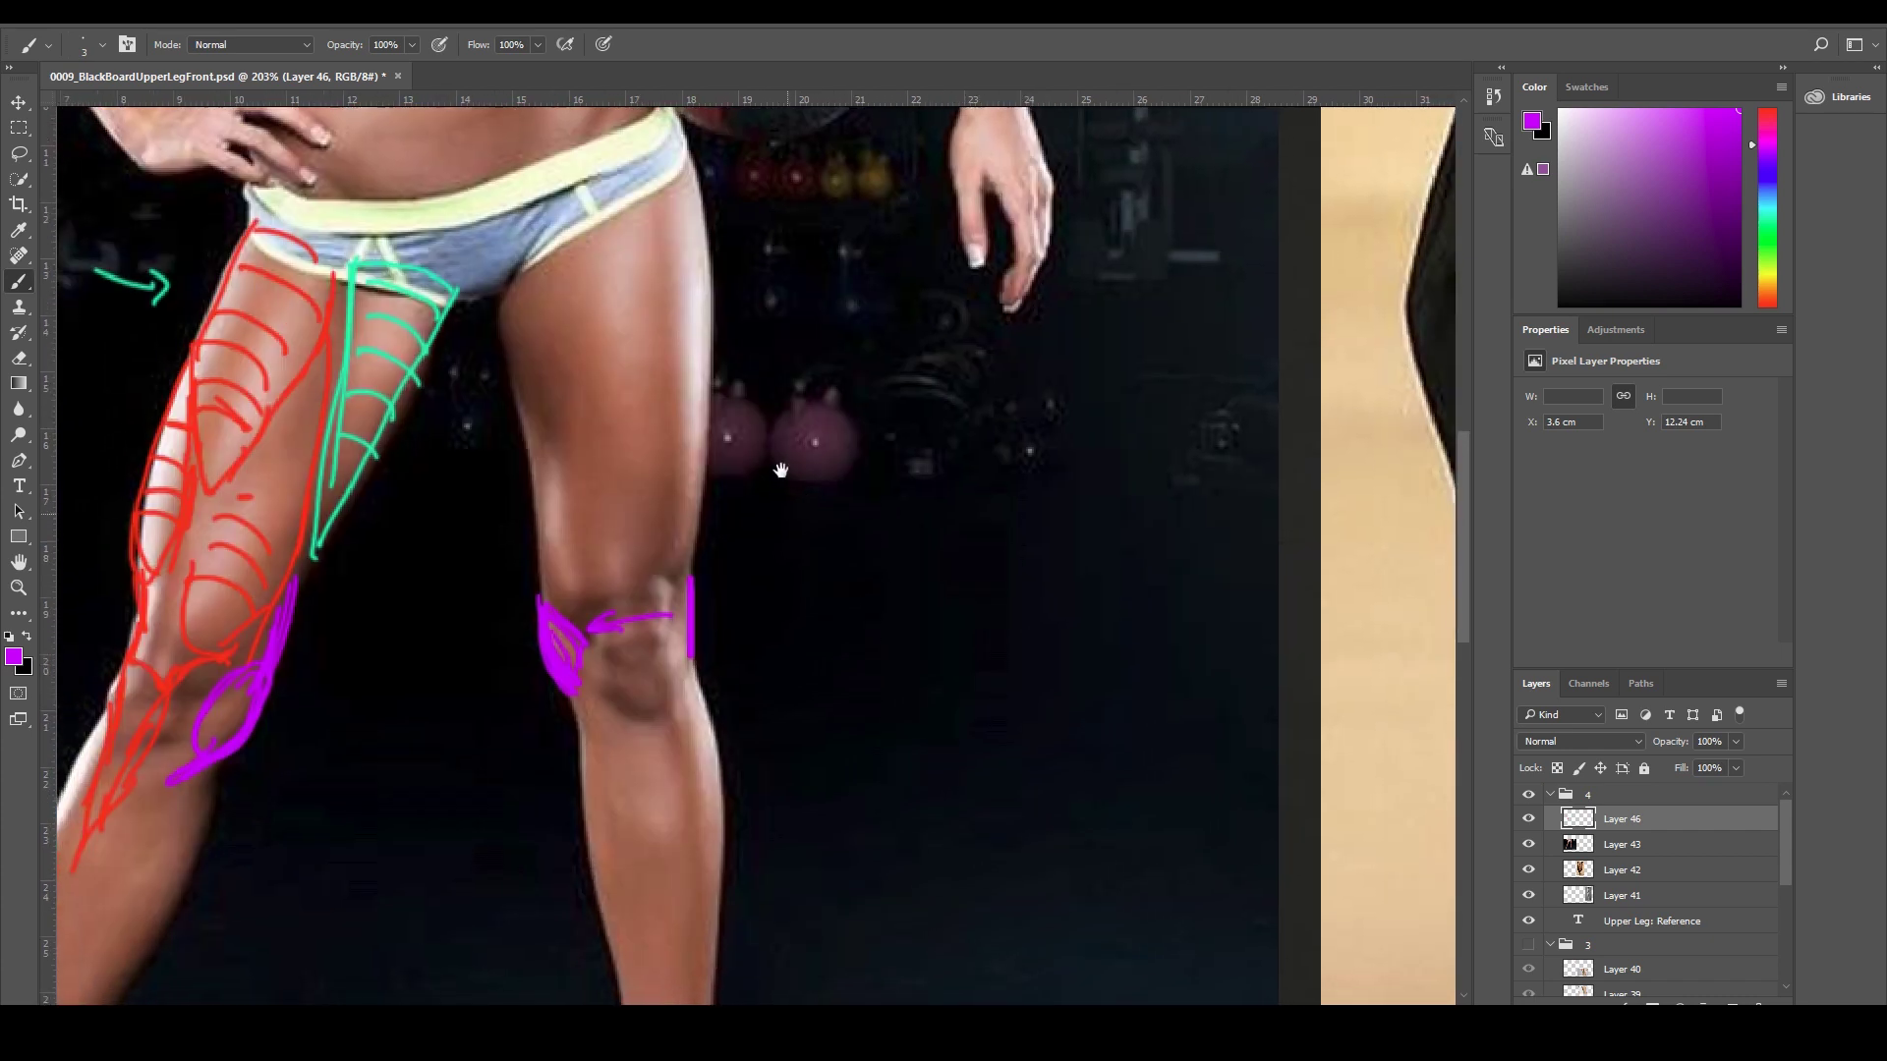
{"action": "left_click_drag", "start_coordinate": [791, 287], "coordinate": [774, 355]}
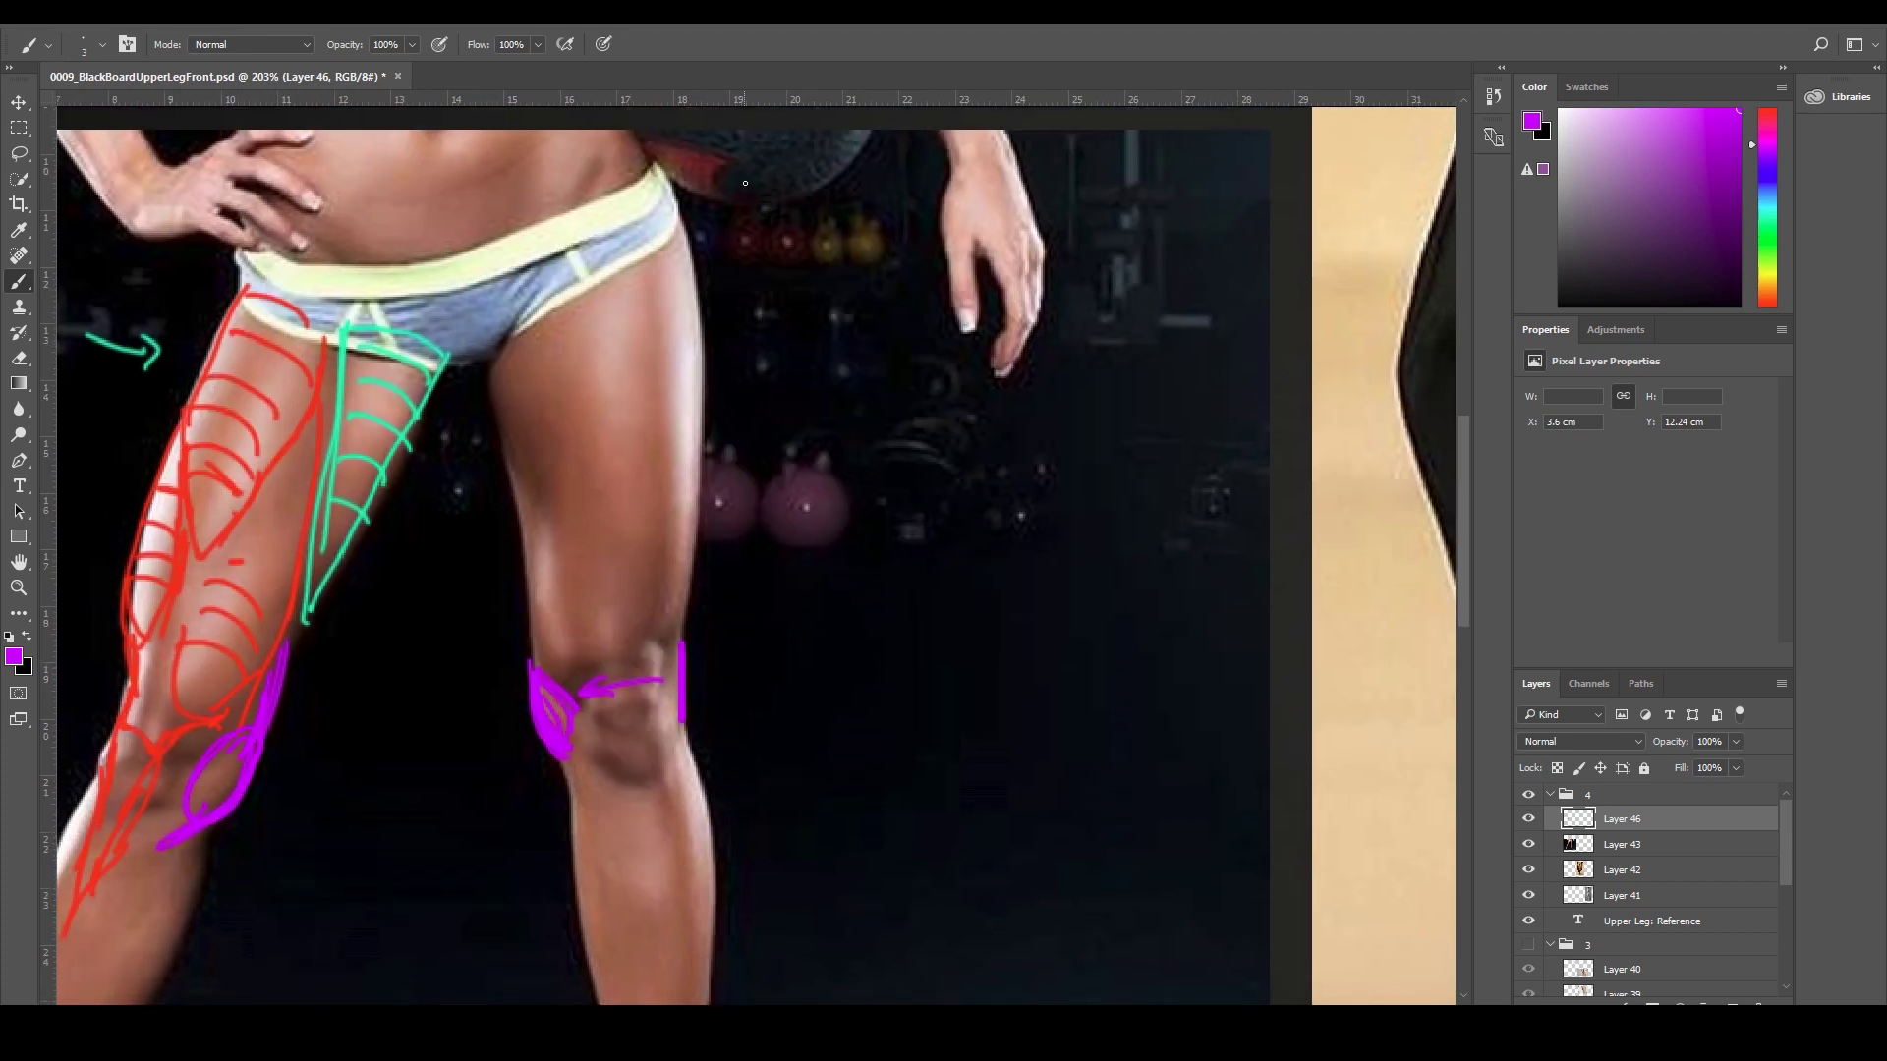
{"action": "mouse_move", "coordinate": [652, 162]}
{"action": "left_mouse_down"}
{"action": "mouse_move", "coordinate": [705, 290]}
{"action": "mouse_move", "coordinate": [707, 428]}
{"action": "left_mouse_up"}
{"action": "left_click_drag", "start_coordinate": [693, 257], "coordinate": [680, 546]}
{"action": "mouse_move", "coordinate": [704, 483]}
{"action": "left_mouse_down"}
{"action": "mouse_move", "coordinate": [693, 530]}
{"action": "mouse_move", "coordinate": [705, 344]}
{"action": "left_mouse_up"}
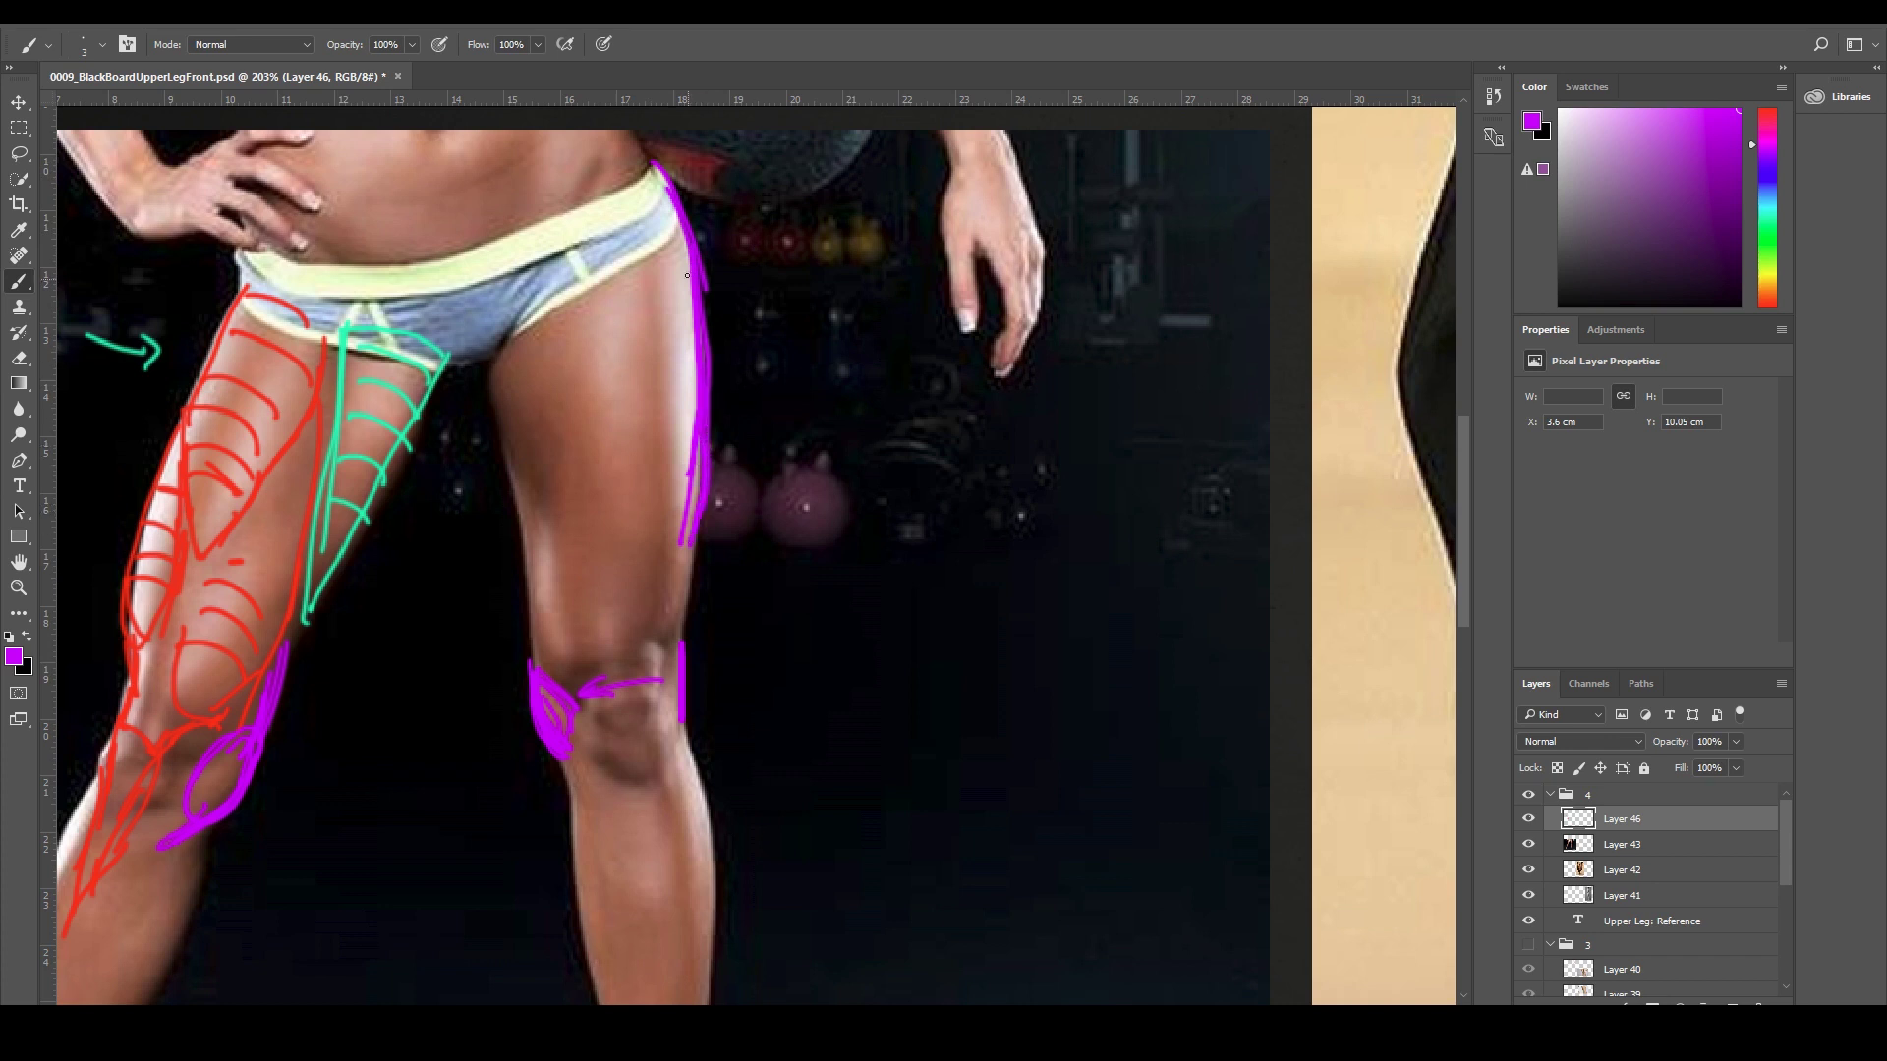
{"action": "mouse_move", "coordinate": [657, 177]}
{"action": "left_mouse_down"}
{"action": "mouse_move", "coordinate": [706, 342]}
{"action": "mouse_move", "coordinate": [712, 486]}
{"action": "mouse_move", "coordinate": [684, 624]}
{"action": "left_mouse_up"}
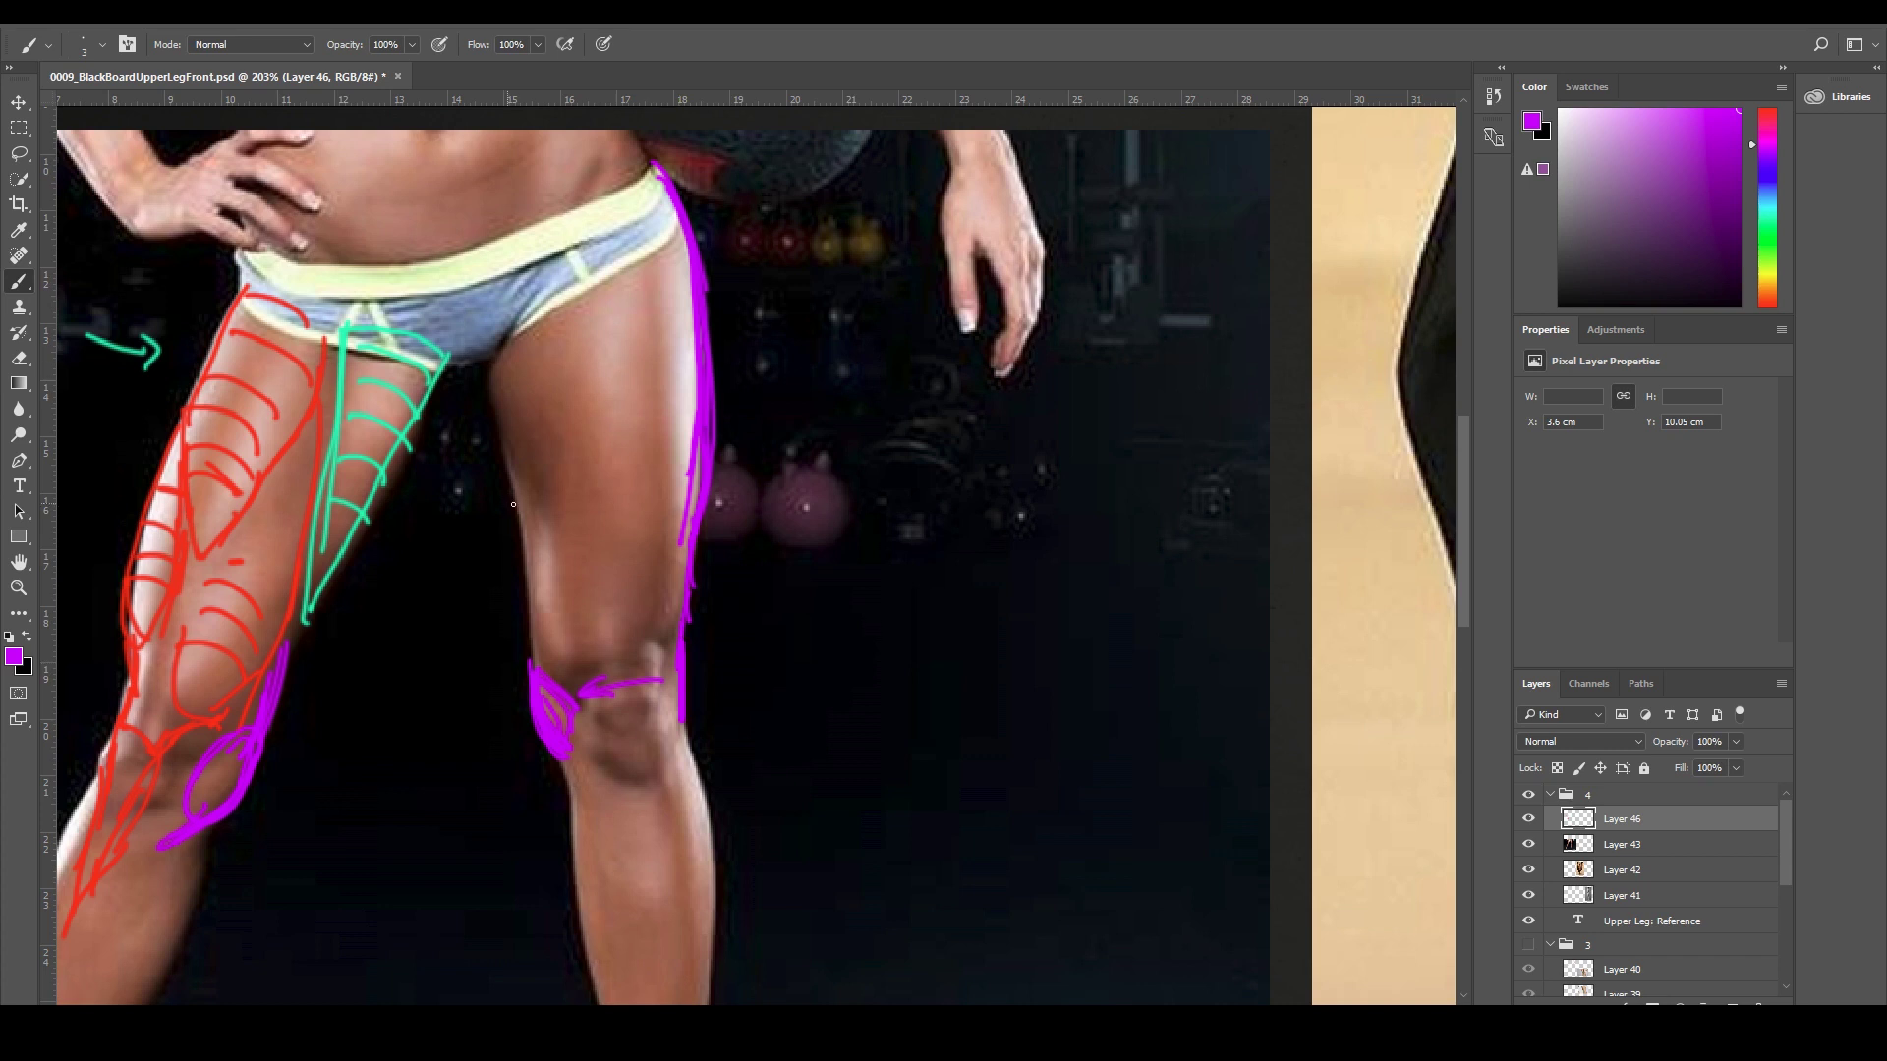
{"action": "left_click_drag", "start_coordinate": [532, 539], "coordinate": [535, 629]}
{"action": "mouse_move", "coordinate": [531, 530]}
{"action": "left_mouse_down"}
{"action": "mouse_move", "coordinate": [524, 669]}
{"action": "mouse_move", "coordinate": [522, 504]}
{"action": "mouse_move", "coordinate": [489, 381]}
{"action": "left_mouse_up"}
Try purple strokes down both sides of the knee and upper calf, and undo them.
{"action": "left_click_drag", "start_coordinate": [628, 608], "coordinate": [586, 363]}
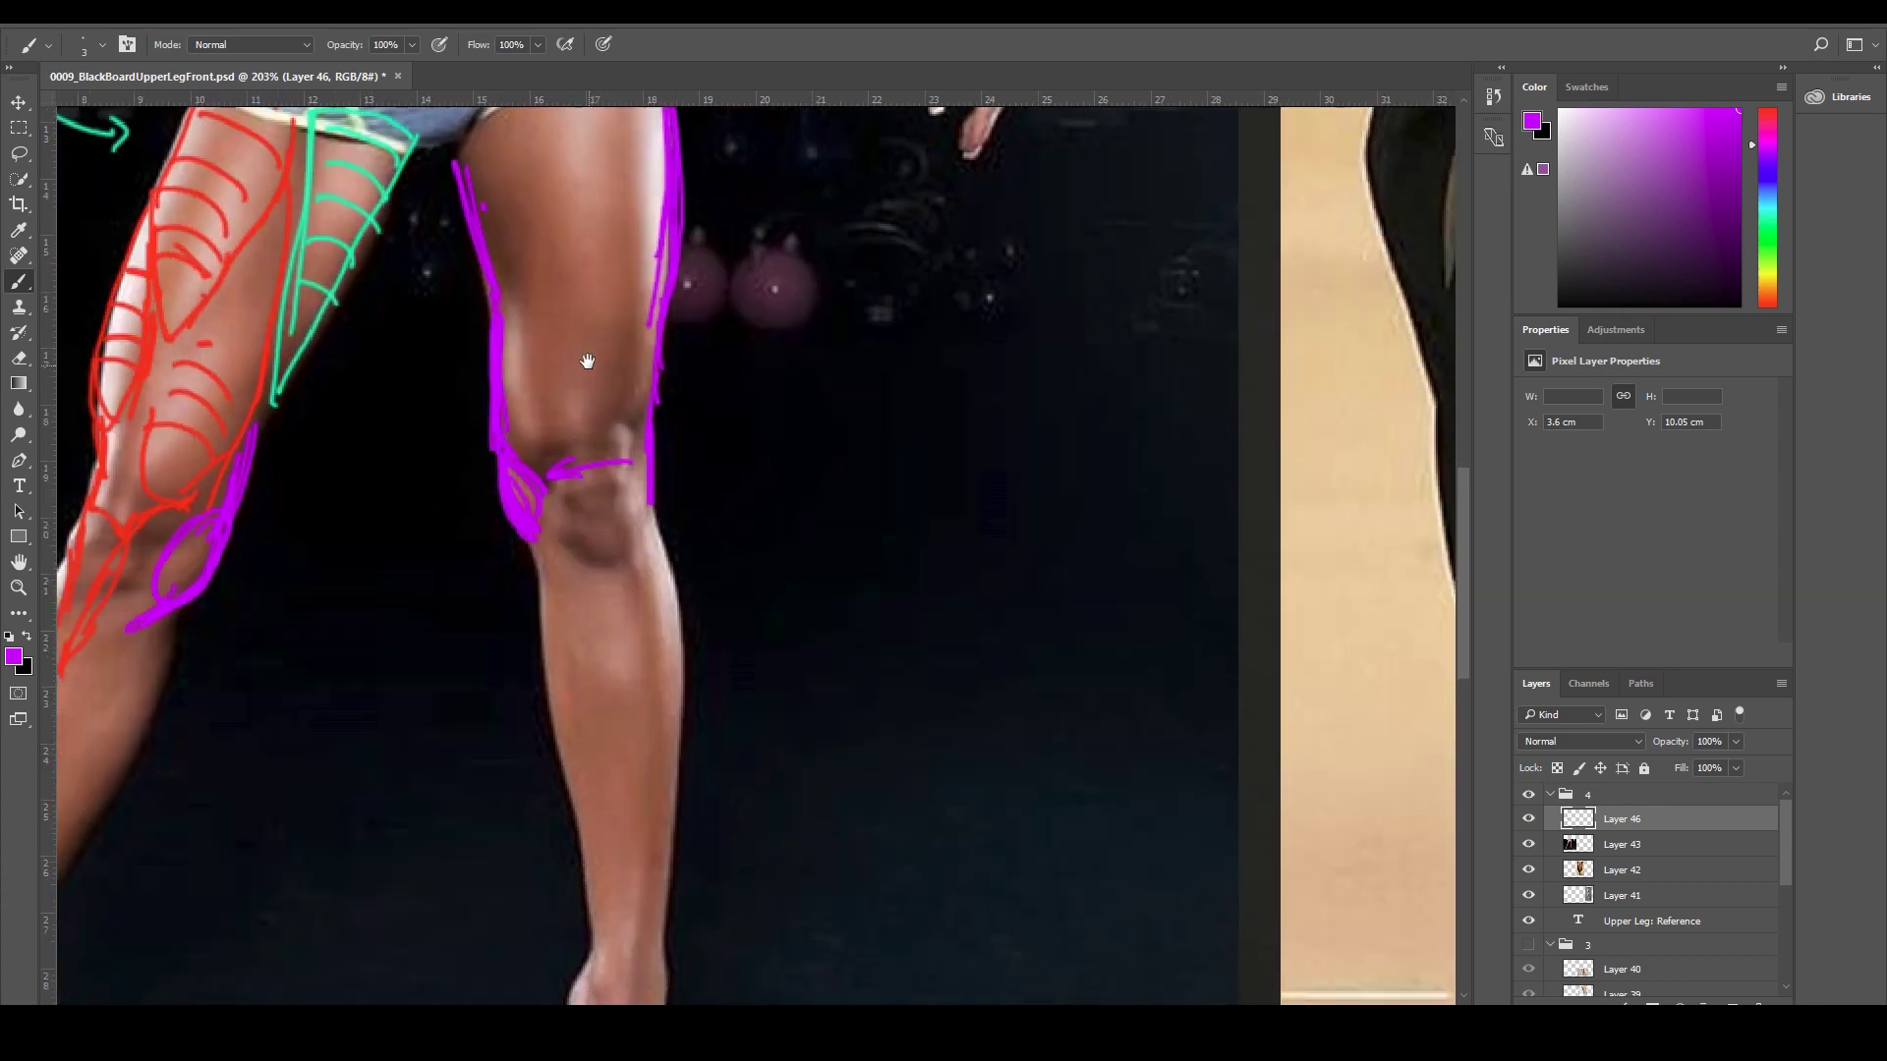
{"action": "left_click_drag", "start_coordinate": [533, 422], "coordinate": [565, 626]}
{"action": "left_click_drag", "start_coordinate": [630, 405], "coordinate": [666, 693]}
{"action": "key", "text": "ctrl+z"}
{"action": "key", "text": "ctrl+z"}
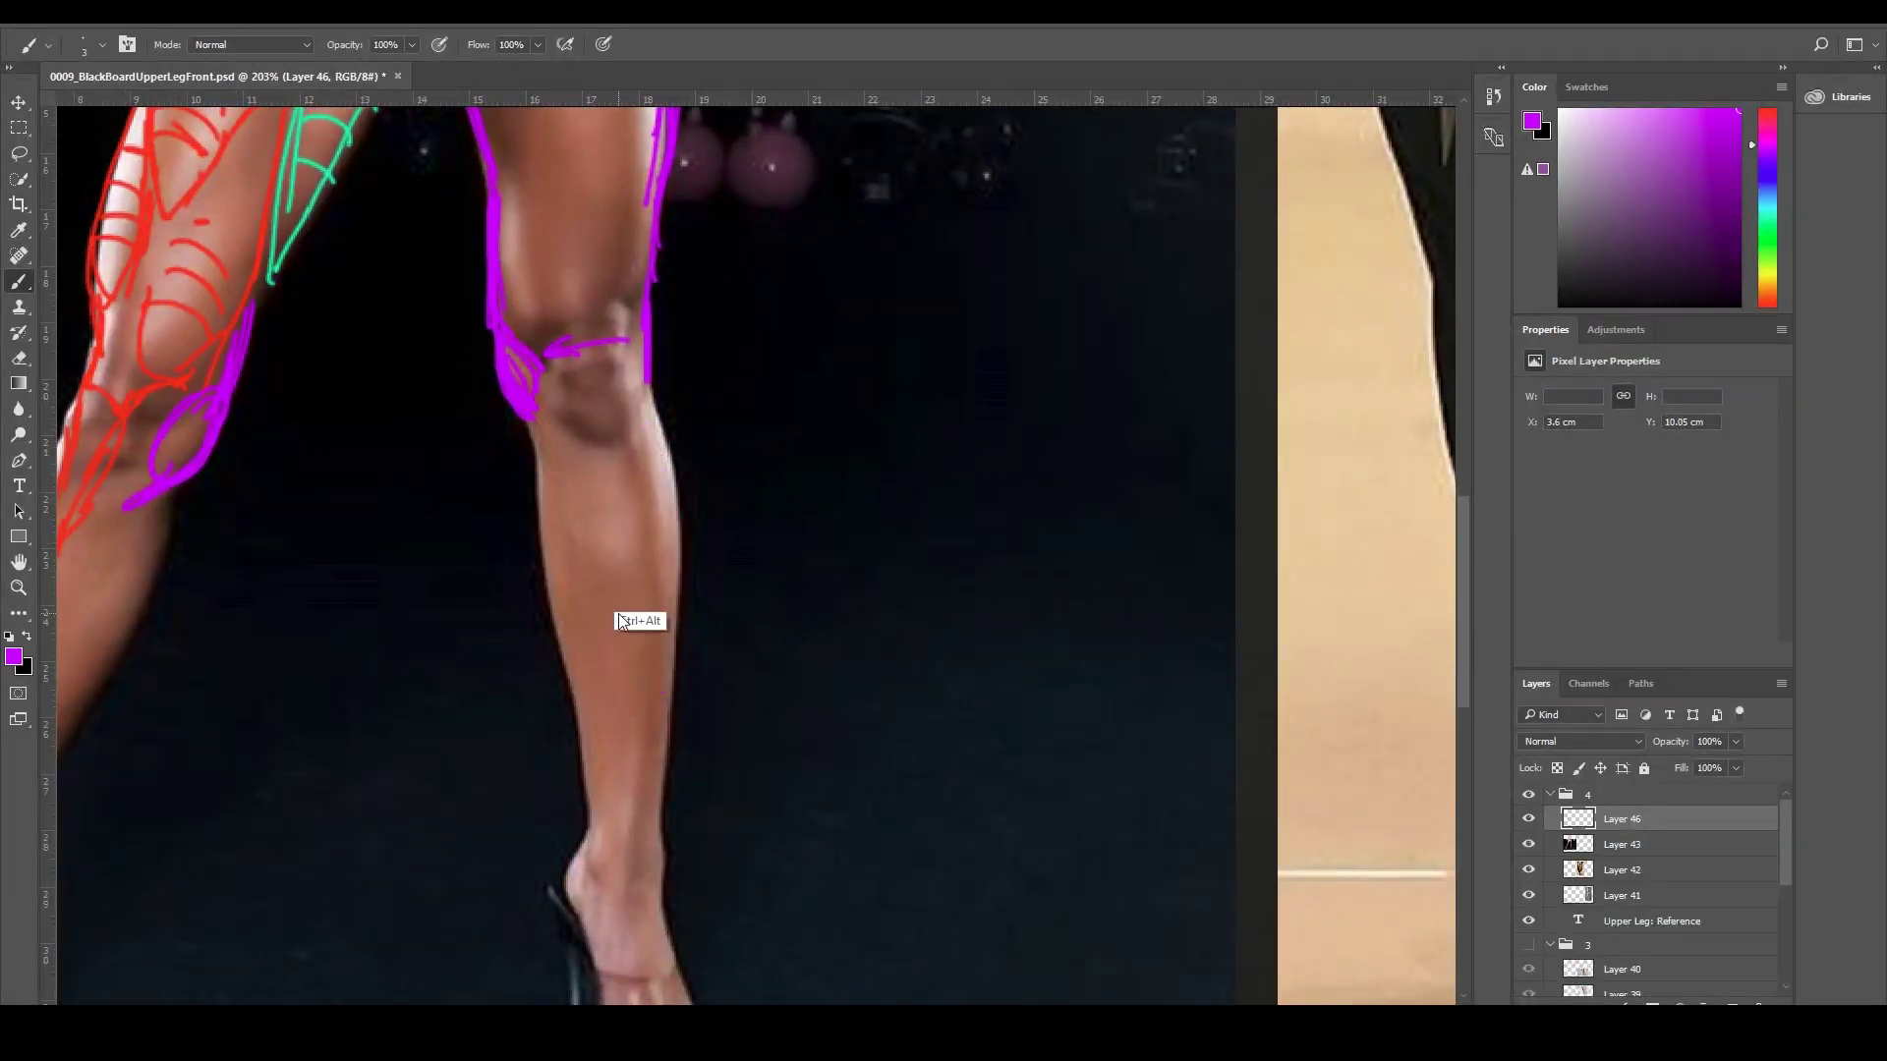
Add a purple dividing line for the inner thigh muscles and three curved cross-contours over the front thigh.
{"action": "scroll", "coordinate": [618, 612], "scroll_direction": "up", "scroll_amount": 5}
{"action": "mouse_move", "coordinate": [462, 236]}
{"action": "left_mouse_down"}
{"action": "mouse_move", "coordinate": [503, 376]}
{"action": "mouse_move", "coordinate": [492, 404]}
{"action": "left_mouse_up"}
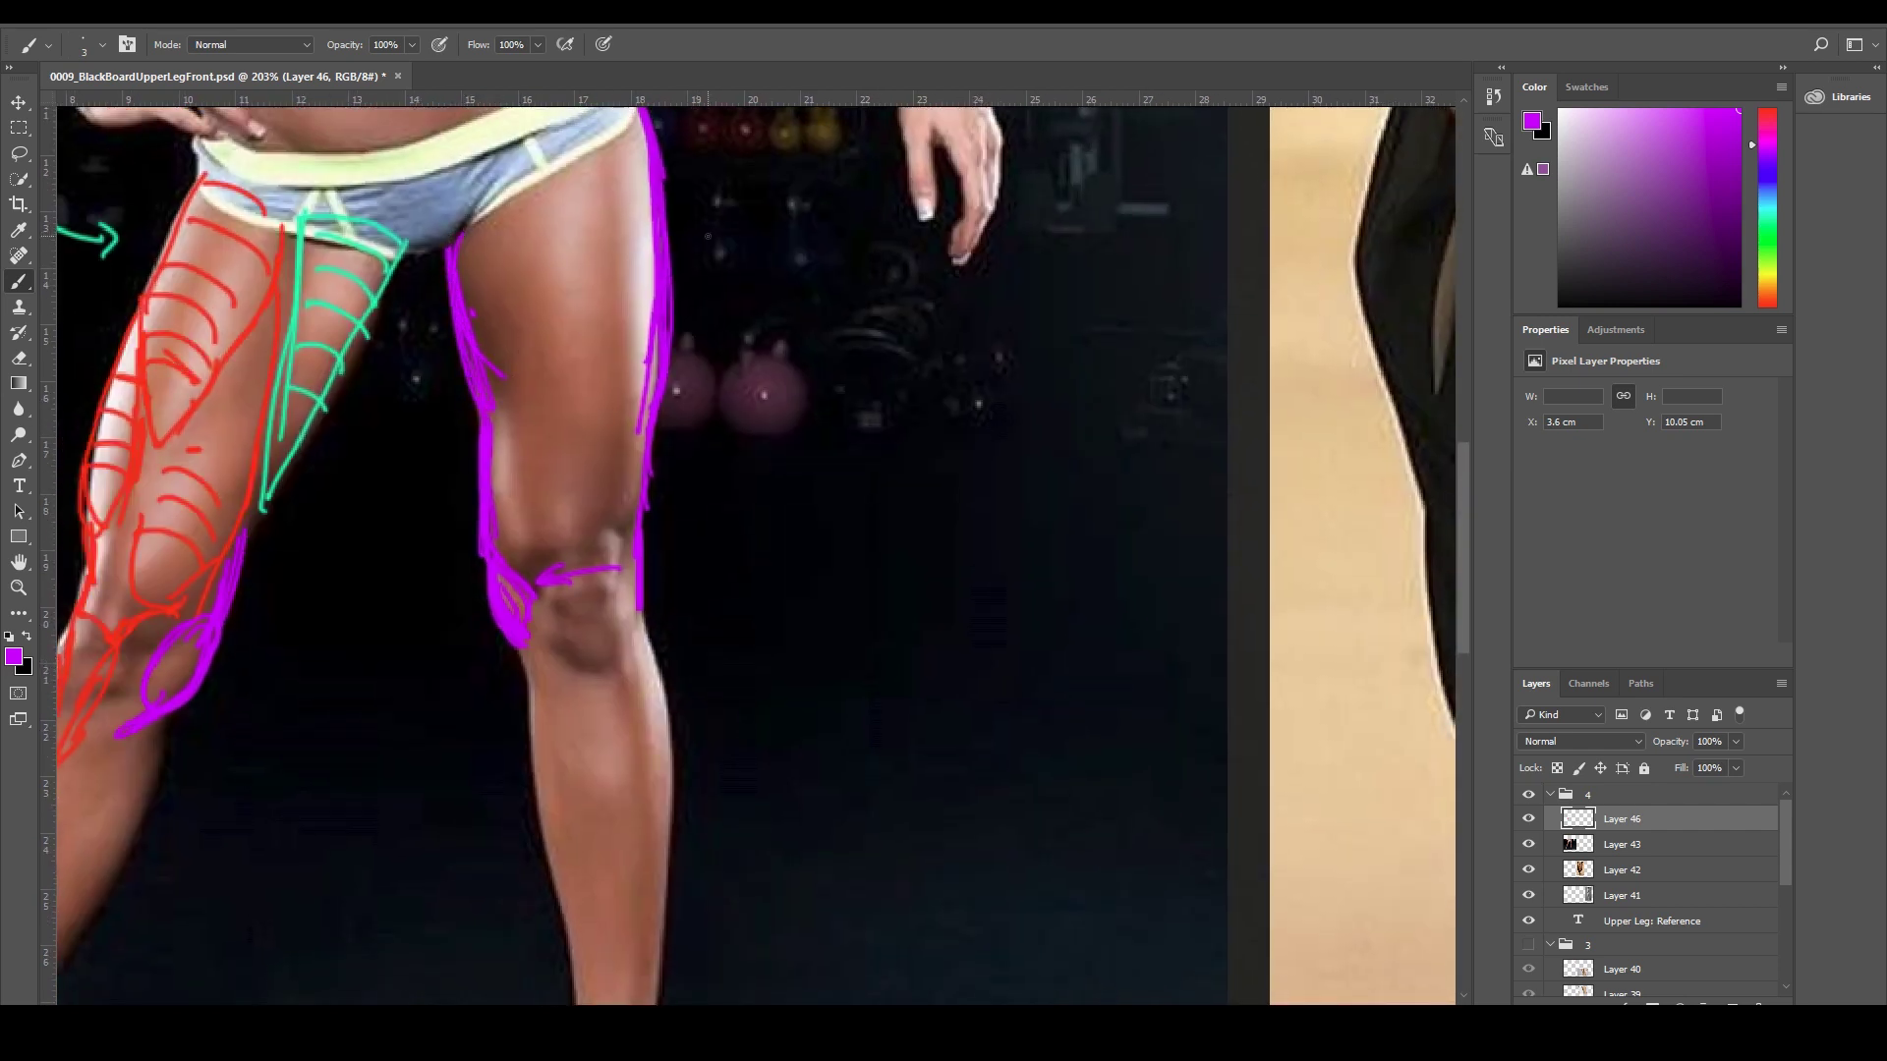
{"action": "mouse_move", "coordinate": [563, 140]}
{"action": "left_mouse_down"}
{"action": "mouse_move", "coordinate": [510, 310]}
{"action": "mouse_move", "coordinate": [466, 226]}
{"action": "mouse_move", "coordinate": [561, 234]}
{"action": "mouse_move", "coordinate": [655, 275]}
{"action": "left_mouse_up"}
{"action": "left_click_drag", "start_coordinate": [528, 337], "coordinate": [649, 378]}
{"action": "left_click_drag", "start_coordinate": [500, 417], "coordinate": [609, 480]}
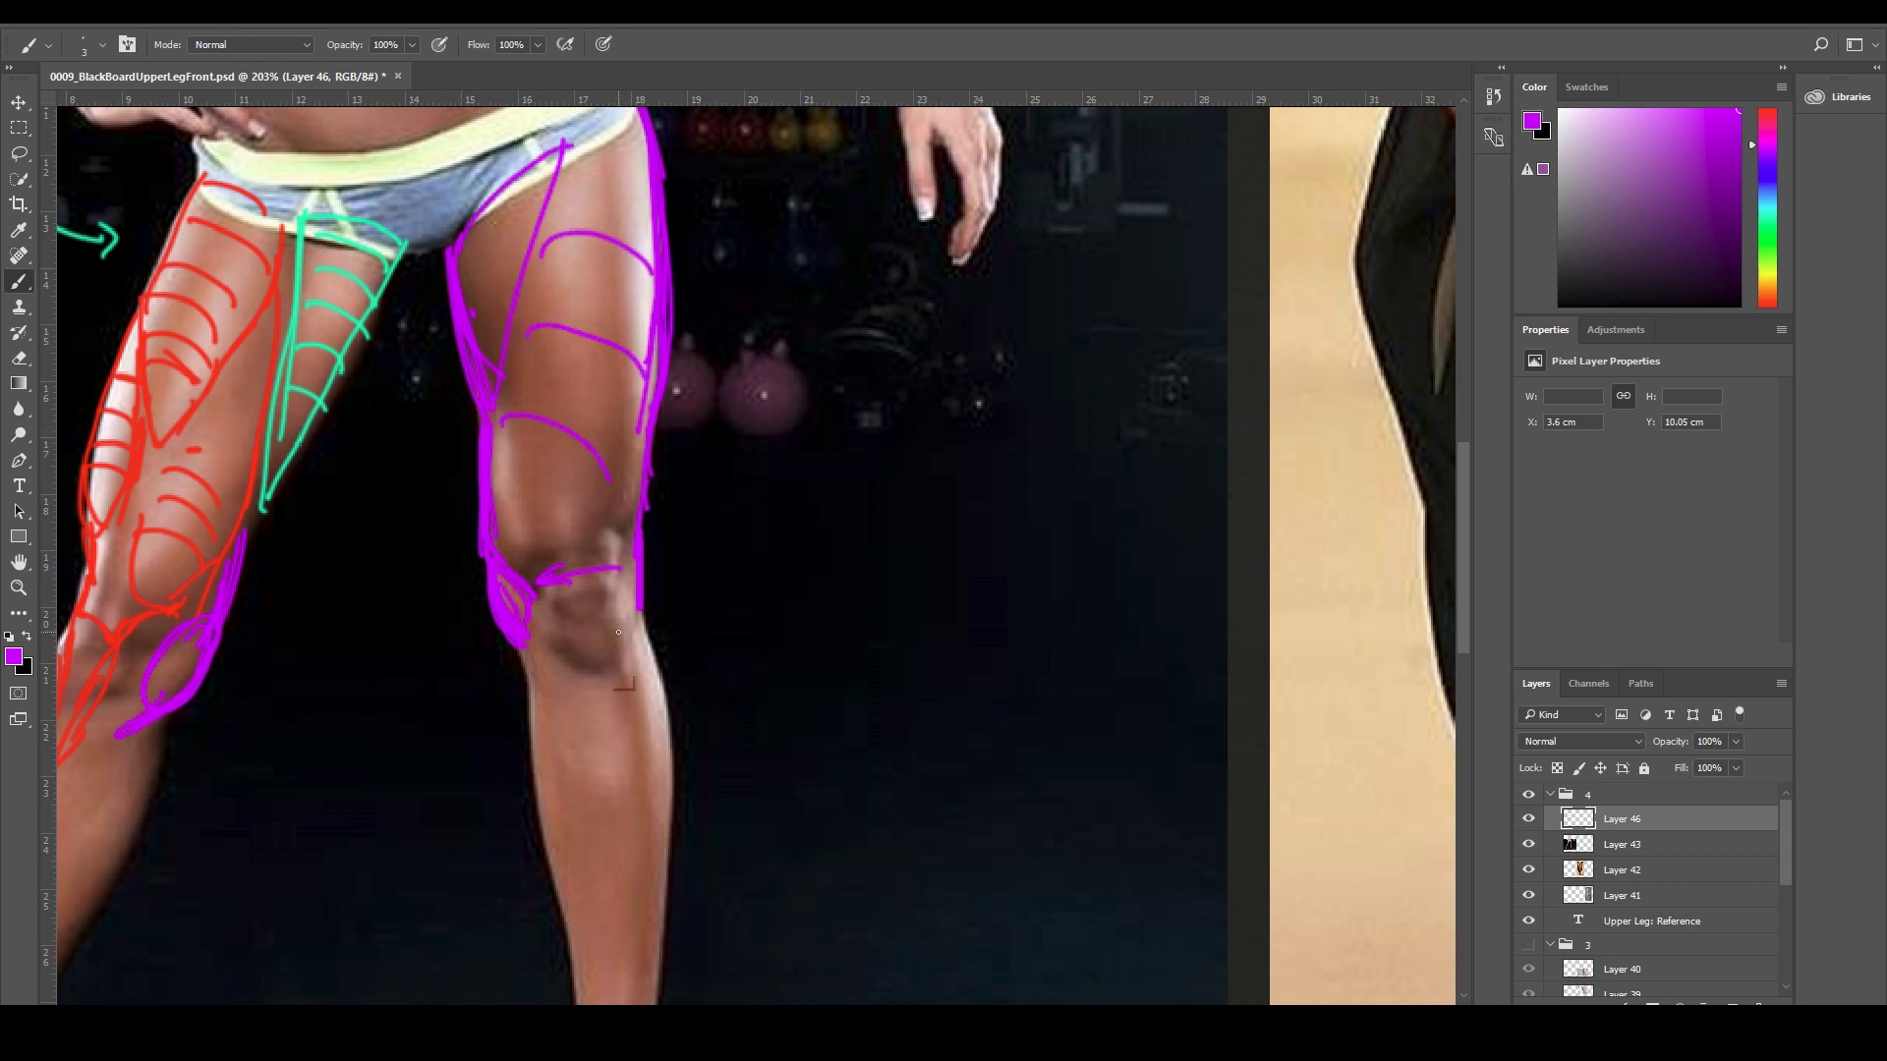
Erase the purple arrow above the kneecap and return to the Brush tool.
{"action": "scroll", "coordinate": [612, 681], "scroll_direction": "up", "scroll_amount": 2}
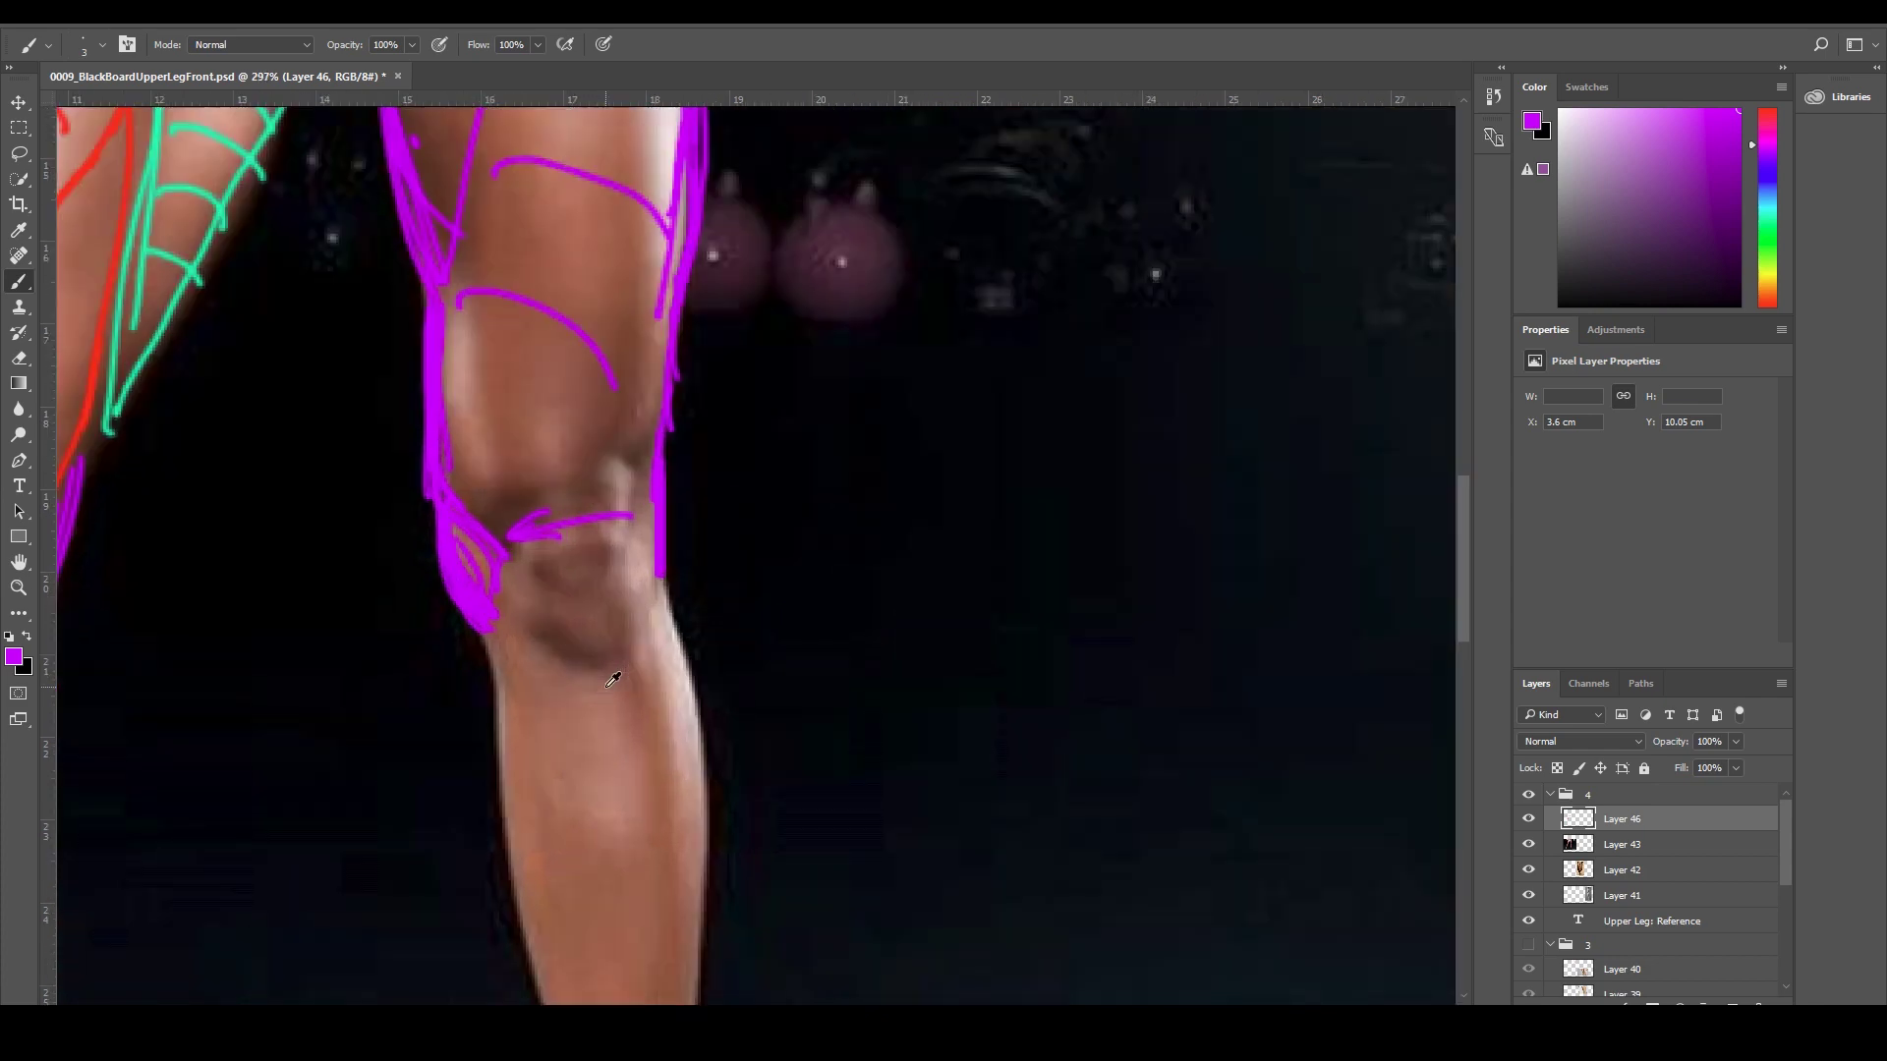
{"action": "key", "text": "e"}
{"action": "key", "text": "alt+e"}
{"action": "key", "text": "ctrl+alt+z"}
{"action": "left_click_drag", "start_coordinate": [565, 543], "coordinate": [581, 552]}
{"action": "key", "text": "b"}
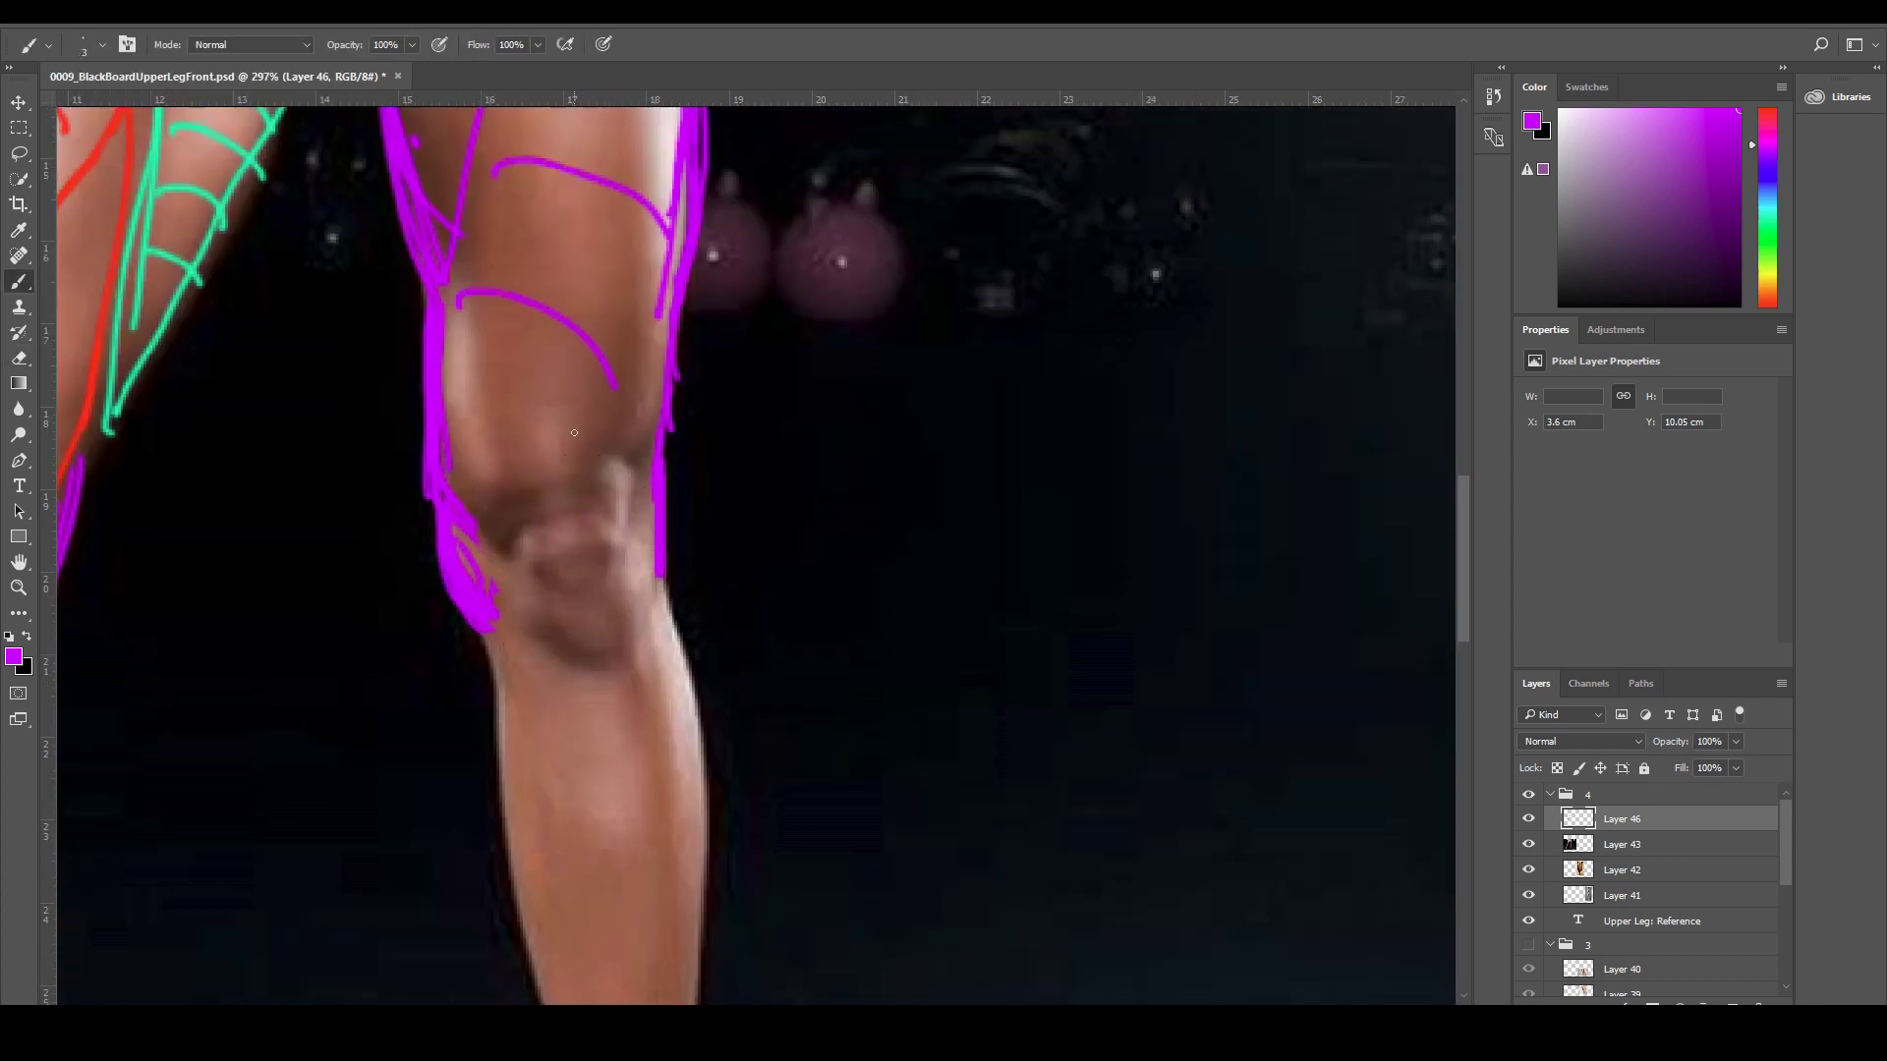
Outline the kneecap and the curved form beneath it in purple, and undo the stray dot beside the leg.
{"action": "mouse_move", "coordinate": [611, 518]}
{"action": "left_mouse_down"}
{"action": "mouse_move", "coordinate": [533, 533]}
{"action": "mouse_move", "coordinate": [579, 612]}
{"action": "mouse_move", "coordinate": [617, 584]}
{"action": "mouse_move", "coordinate": [611, 549]}
{"action": "mouse_move", "coordinate": [574, 592]}
{"action": "mouse_move", "coordinate": [577, 655]}
{"action": "mouse_move", "coordinate": [638, 606]}
{"action": "left_mouse_up"}
{"action": "mouse_move", "coordinate": [638, 556]}
{"action": "left_mouse_down"}
{"action": "mouse_move", "coordinate": [596, 655]}
{"action": "mouse_move", "coordinate": [531, 604]}
{"action": "mouse_move", "coordinate": [605, 607]}
{"action": "mouse_move", "coordinate": [638, 575]}
{"action": "mouse_move", "coordinate": [578, 660]}
{"action": "left_mouse_up"}
{"action": "left_click", "coordinate": [718, 665]}
{"action": "left_click_drag", "start_coordinate": [697, 665], "coordinate": [668, 425]}
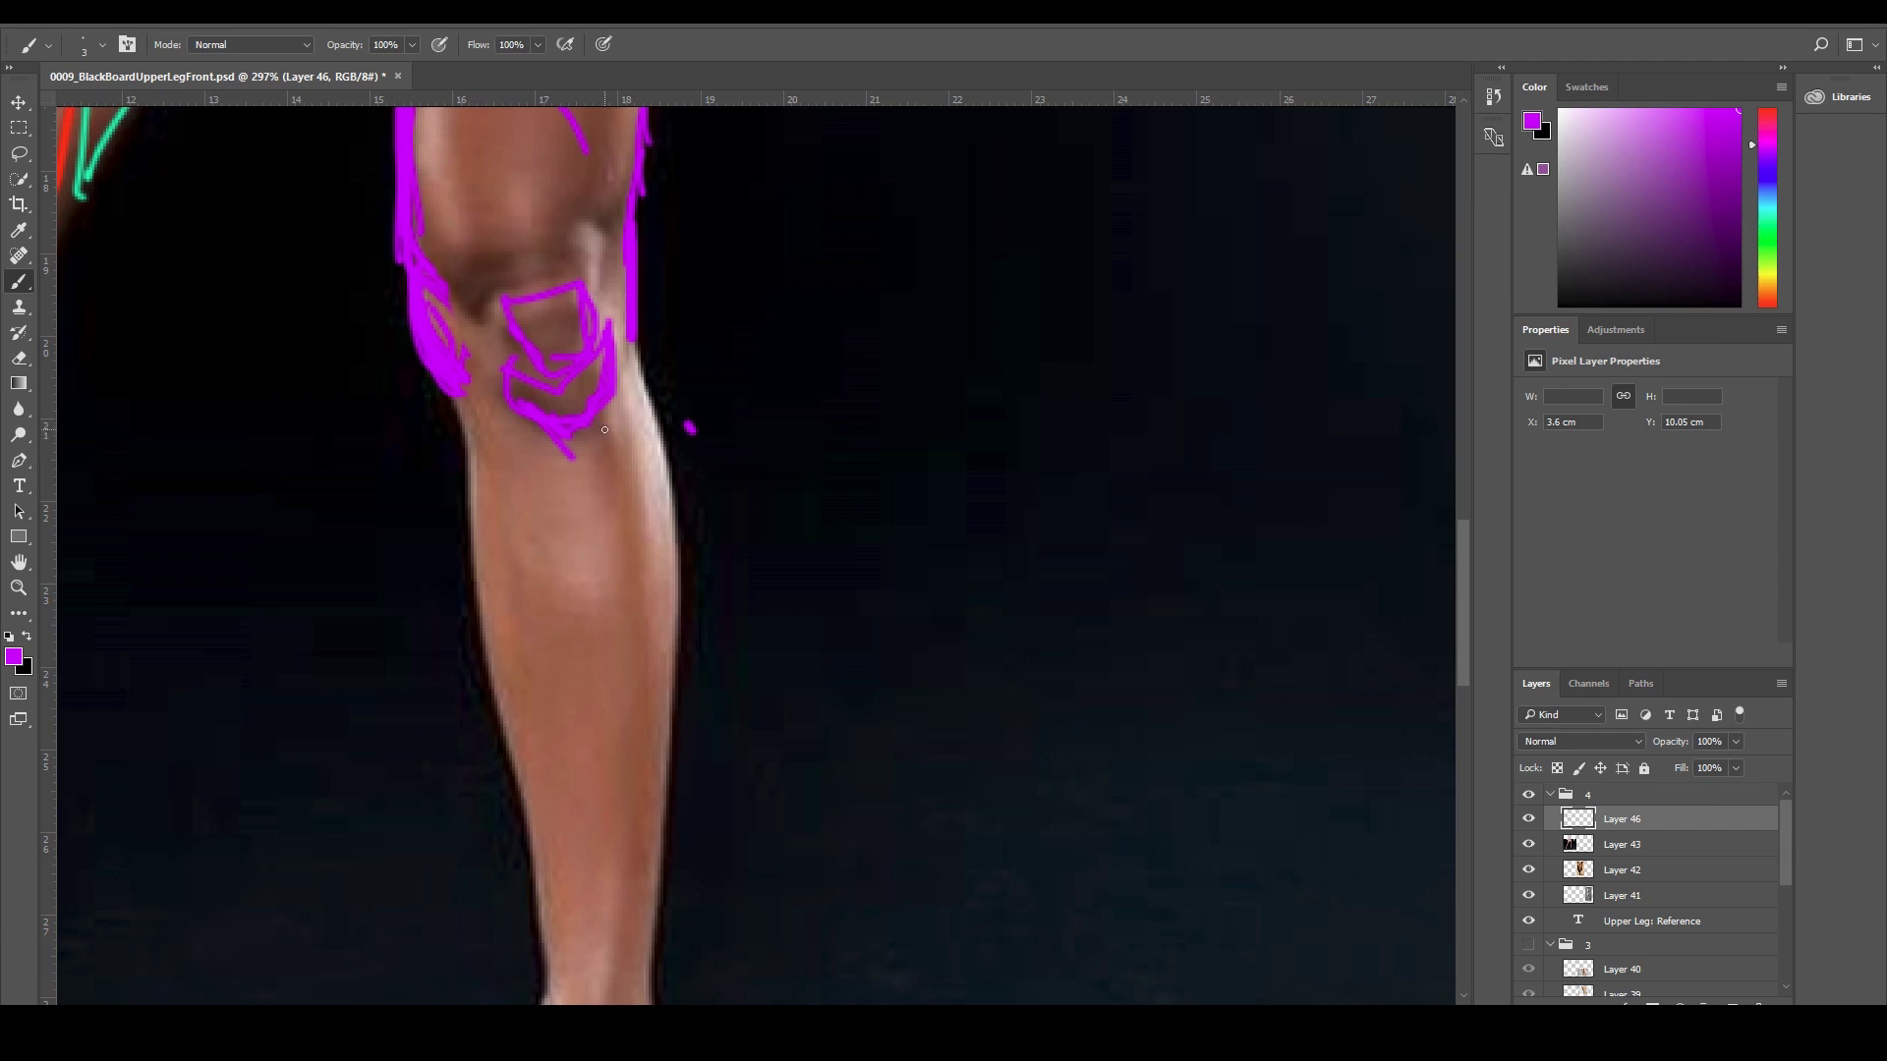
{"action": "left_click_drag", "start_coordinate": [580, 448], "coordinate": [632, 634]}
{"action": "mouse_move", "coordinate": [673, 529]}
{"action": "left_mouse_down"}
{"action": "mouse_move", "coordinate": [665, 724]}
{"action": "mouse_move", "coordinate": [694, 833]}
{"action": "left_mouse_up"}
{"action": "key", "text": "ctrl+z"}
Draw purple ovals around the bulges on the inner and outer sides just above the kneecap.
{"action": "left_click_drag", "start_coordinate": [511, 588], "coordinate": [525, 586]}
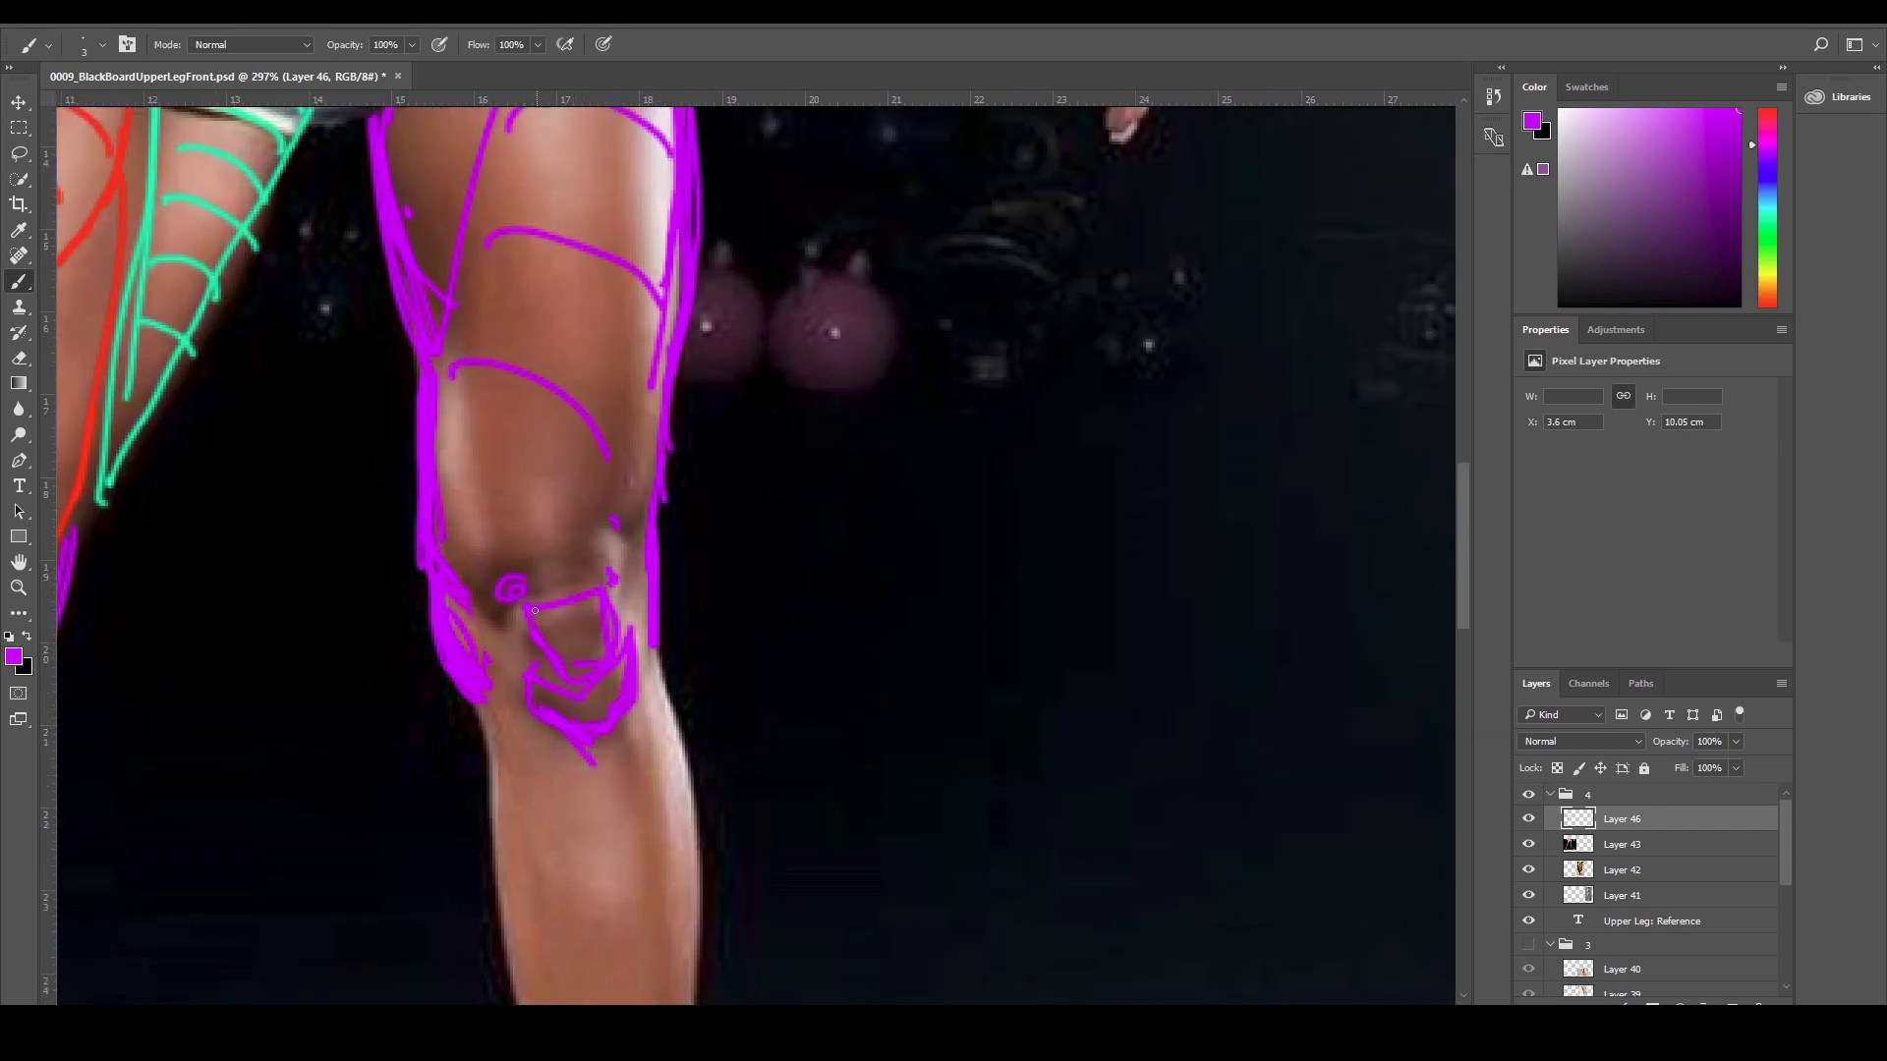
{"action": "left_click_drag", "start_coordinate": [421, 674], "coordinate": [551, 514]}
{"action": "left_click_drag", "start_coordinate": [750, 518], "coordinate": [805, 497]}
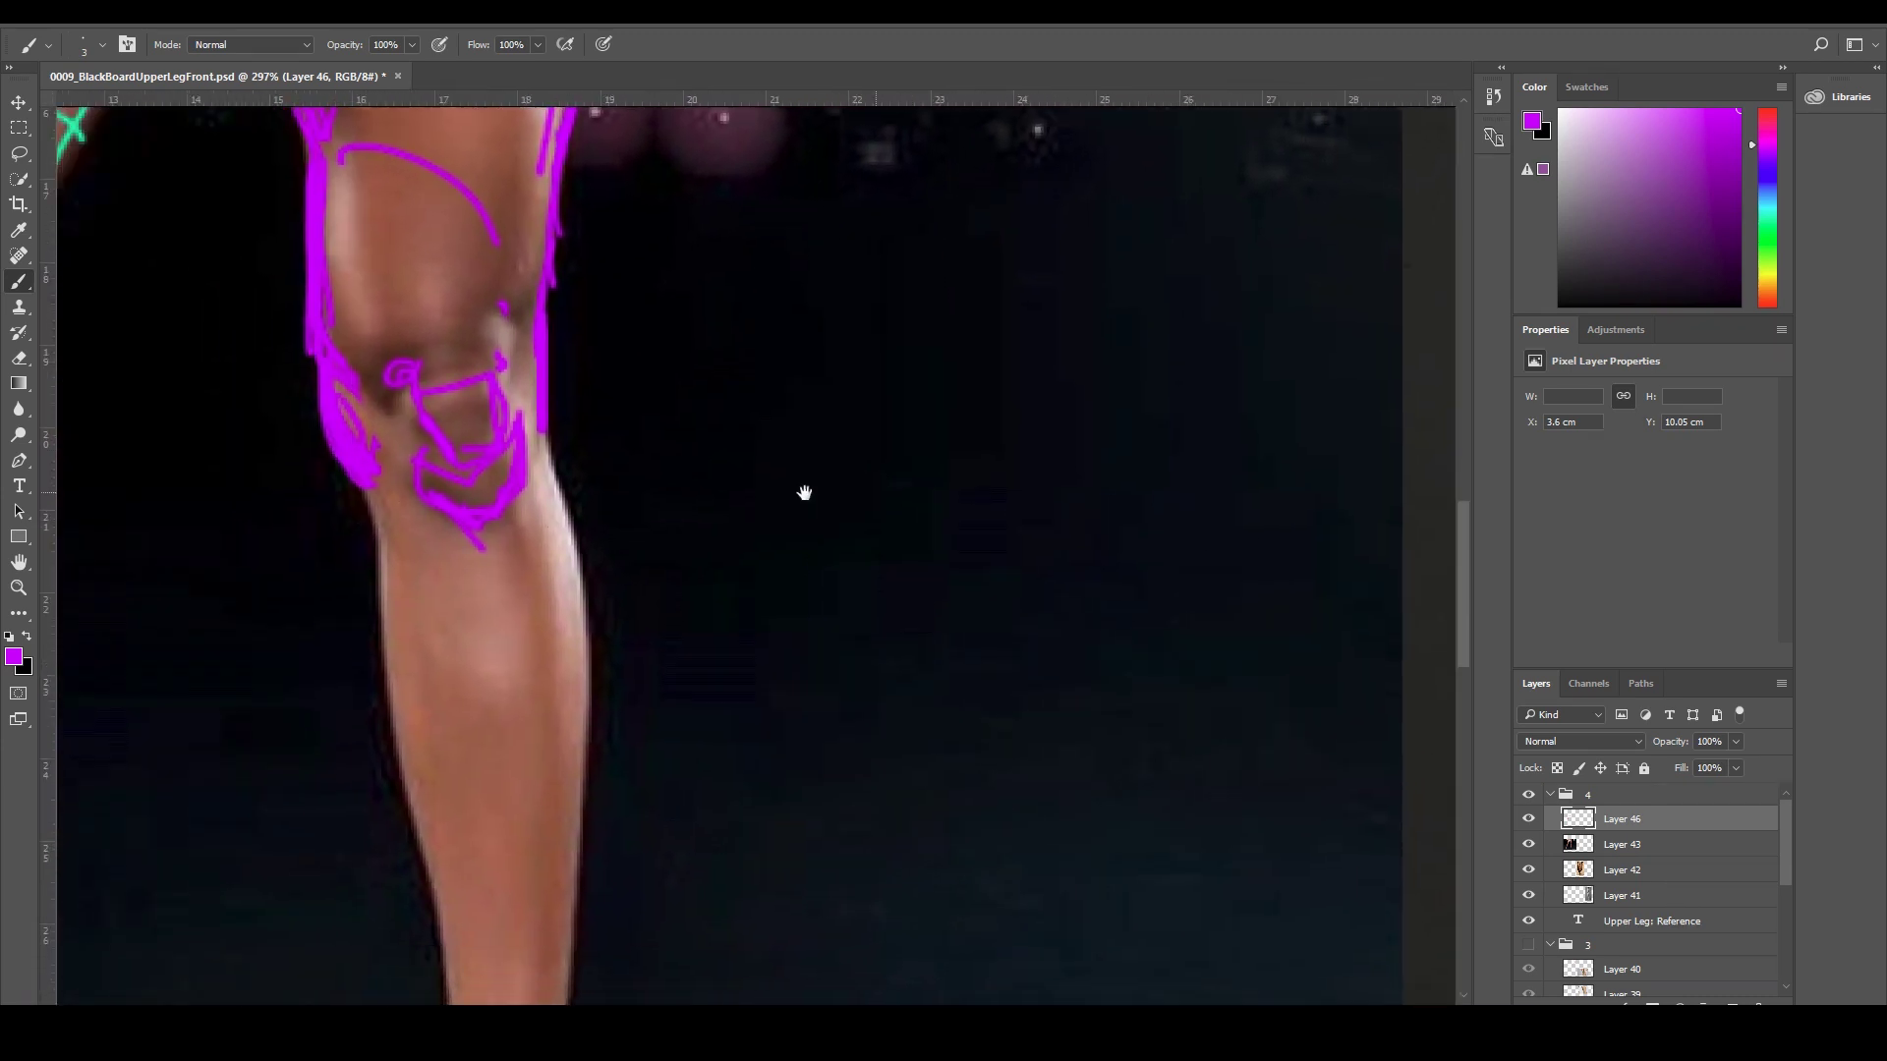
{"action": "mouse_move", "coordinate": [420, 326]}
{"action": "left_mouse_down"}
{"action": "mouse_move", "coordinate": [473, 389]}
{"action": "mouse_move", "coordinate": [407, 377]}
{"action": "mouse_move", "coordinate": [445, 314]}
{"action": "mouse_move", "coordinate": [478, 385]}
{"action": "mouse_move", "coordinate": [415, 400]}
{"action": "mouse_move", "coordinate": [436, 340]}
{"action": "left_mouse_up"}
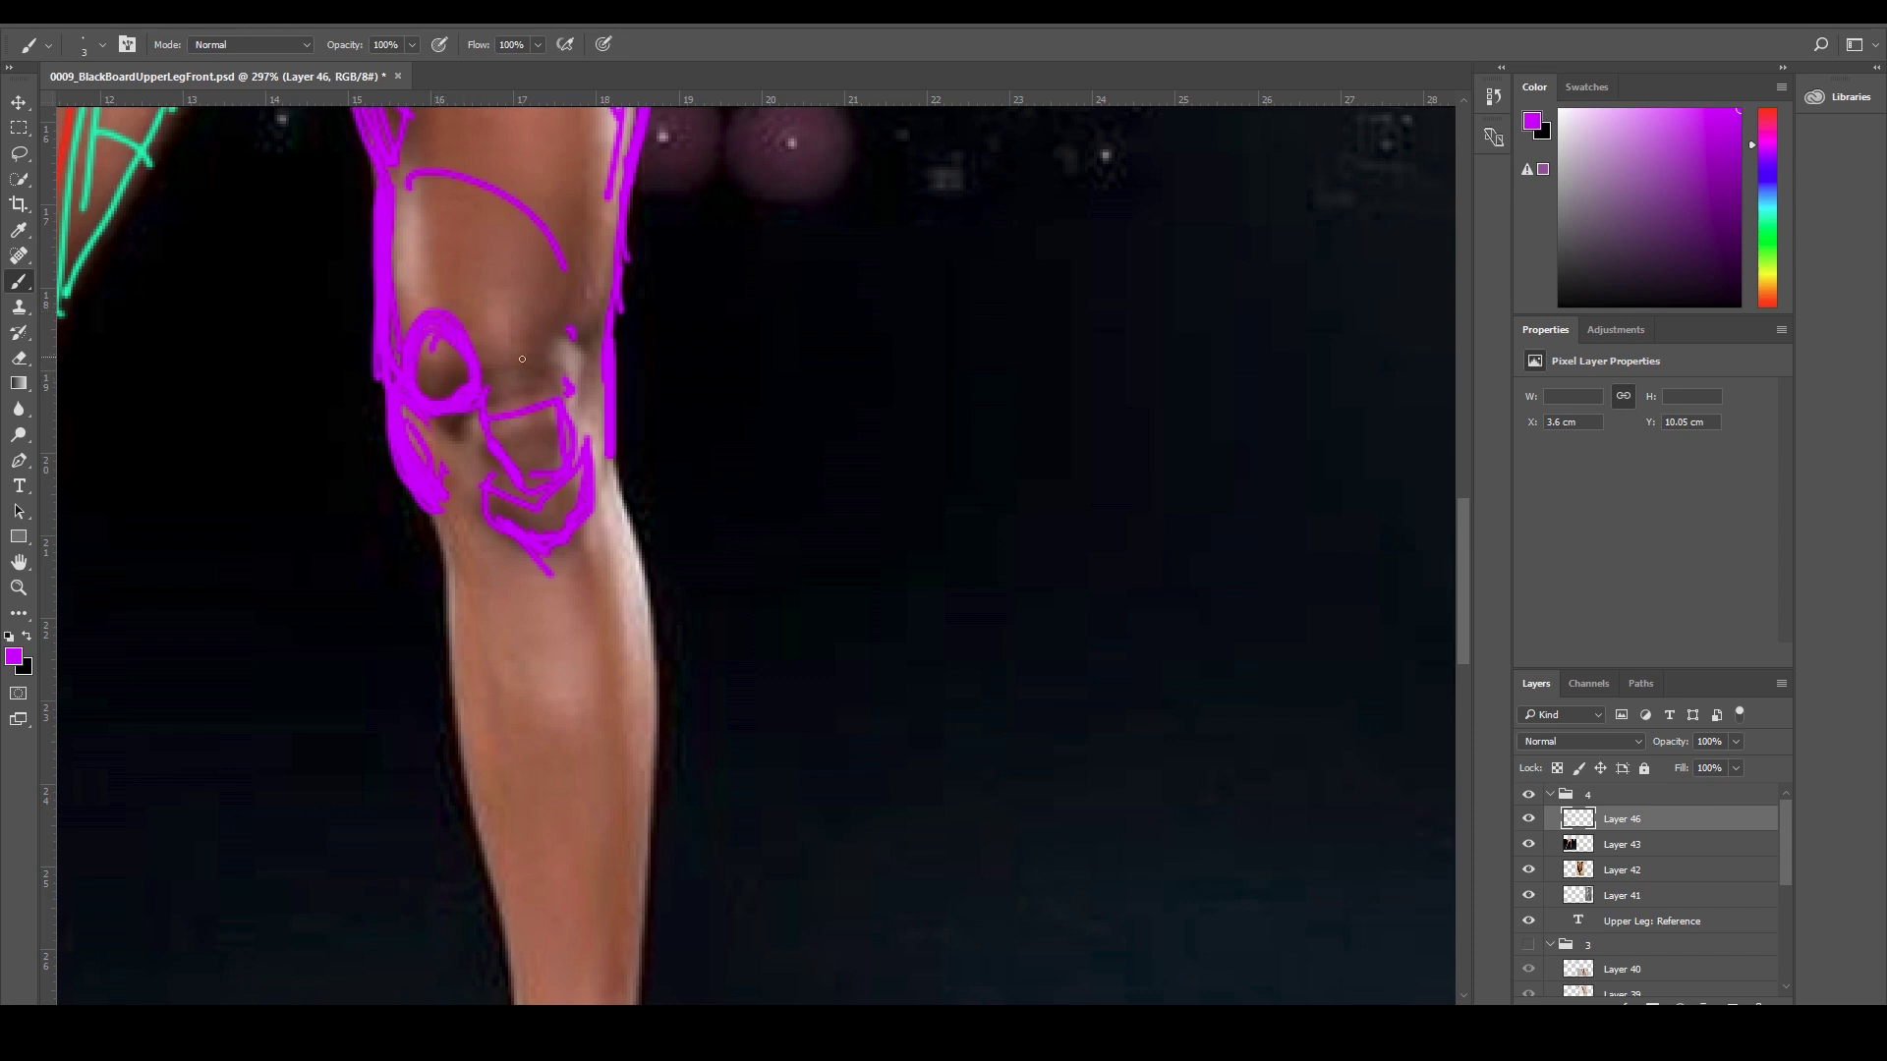
{"action": "left_click_drag", "start_coordinate": [562, 328], "coordinate": [585, 266]}
Connect the two ovals with purple tendon strokes above the kneecap and reinforce the lines around the knee.
{"action": "mouse_move", "coordinate": [565, 402]}
{"action": "left_mouse_down"}
{"action": "mouse_move", "coordinate": [489, 422]}
{"action": "mouse_move", "coordinate": [509, 480]}
{"action": "mouse_move", "coordinate": [572, 454]}
{"action": "left_mouse_up"}
{"action": "mouse_move", "coordinate": [504, 307]}
{"action": "left_mouse_down"}
{"action": "mouse_move", "coordinate": [523, 306]}
{"action": "mouse_move", "coordinate": [511, 411]}
{"action": "left_mouse_up"}
{"action": "mouse_move", "coordinate": [556, 328]}
{"action": "left_mouse_down"}
{"action": "mouse_move", "coordinate": [553, 401]}
{"action": "mouse_move", "coordinate": [570, 342]}
{"action": "mouse_move", "coordinate": [521, 313]}
{"action": "left_mouse_up"}
{"action": "left_click_drag", "start_coordinate": [491, 505], "coordinate": [534, 521]}
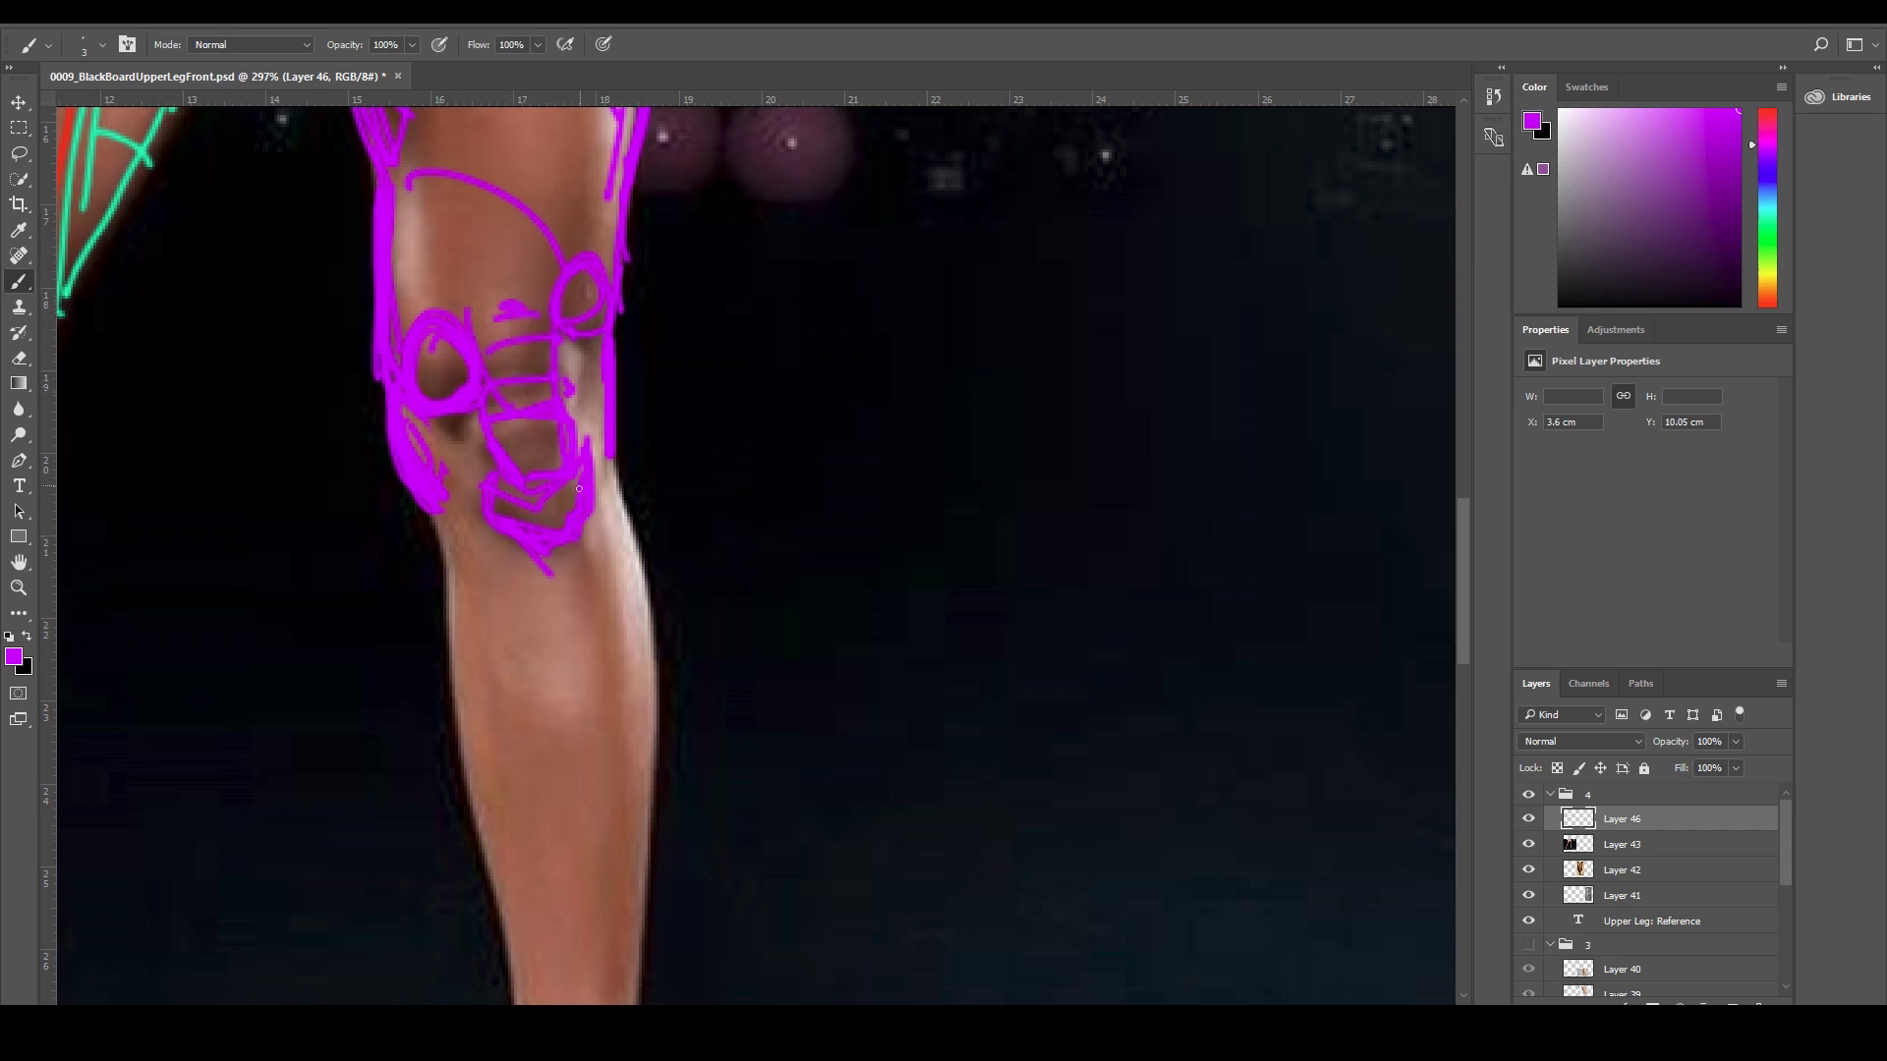
{"action": "left_click_drag", "start_coordinate": [590, 458], "coordinate": [595, 506]}
{"action": "left_click_drag", "start_coordinate": [445, 465], "coordinate": [468, 453]}
{"action": "left_click_drag", "start_coordinate": [589, 405], "coordinate": [602, 421]}
In the runway photo, circle the hip point in purple and draw the outer contour of the front thigh muscle.
{"action": "scroll", "coordinate": [678, 369], "scroll_direction": "down", "scroll_amount": 5}
{"action": "left_click_drag", "start_coordinate": [816, 560], "coordinate": [535, 728]}
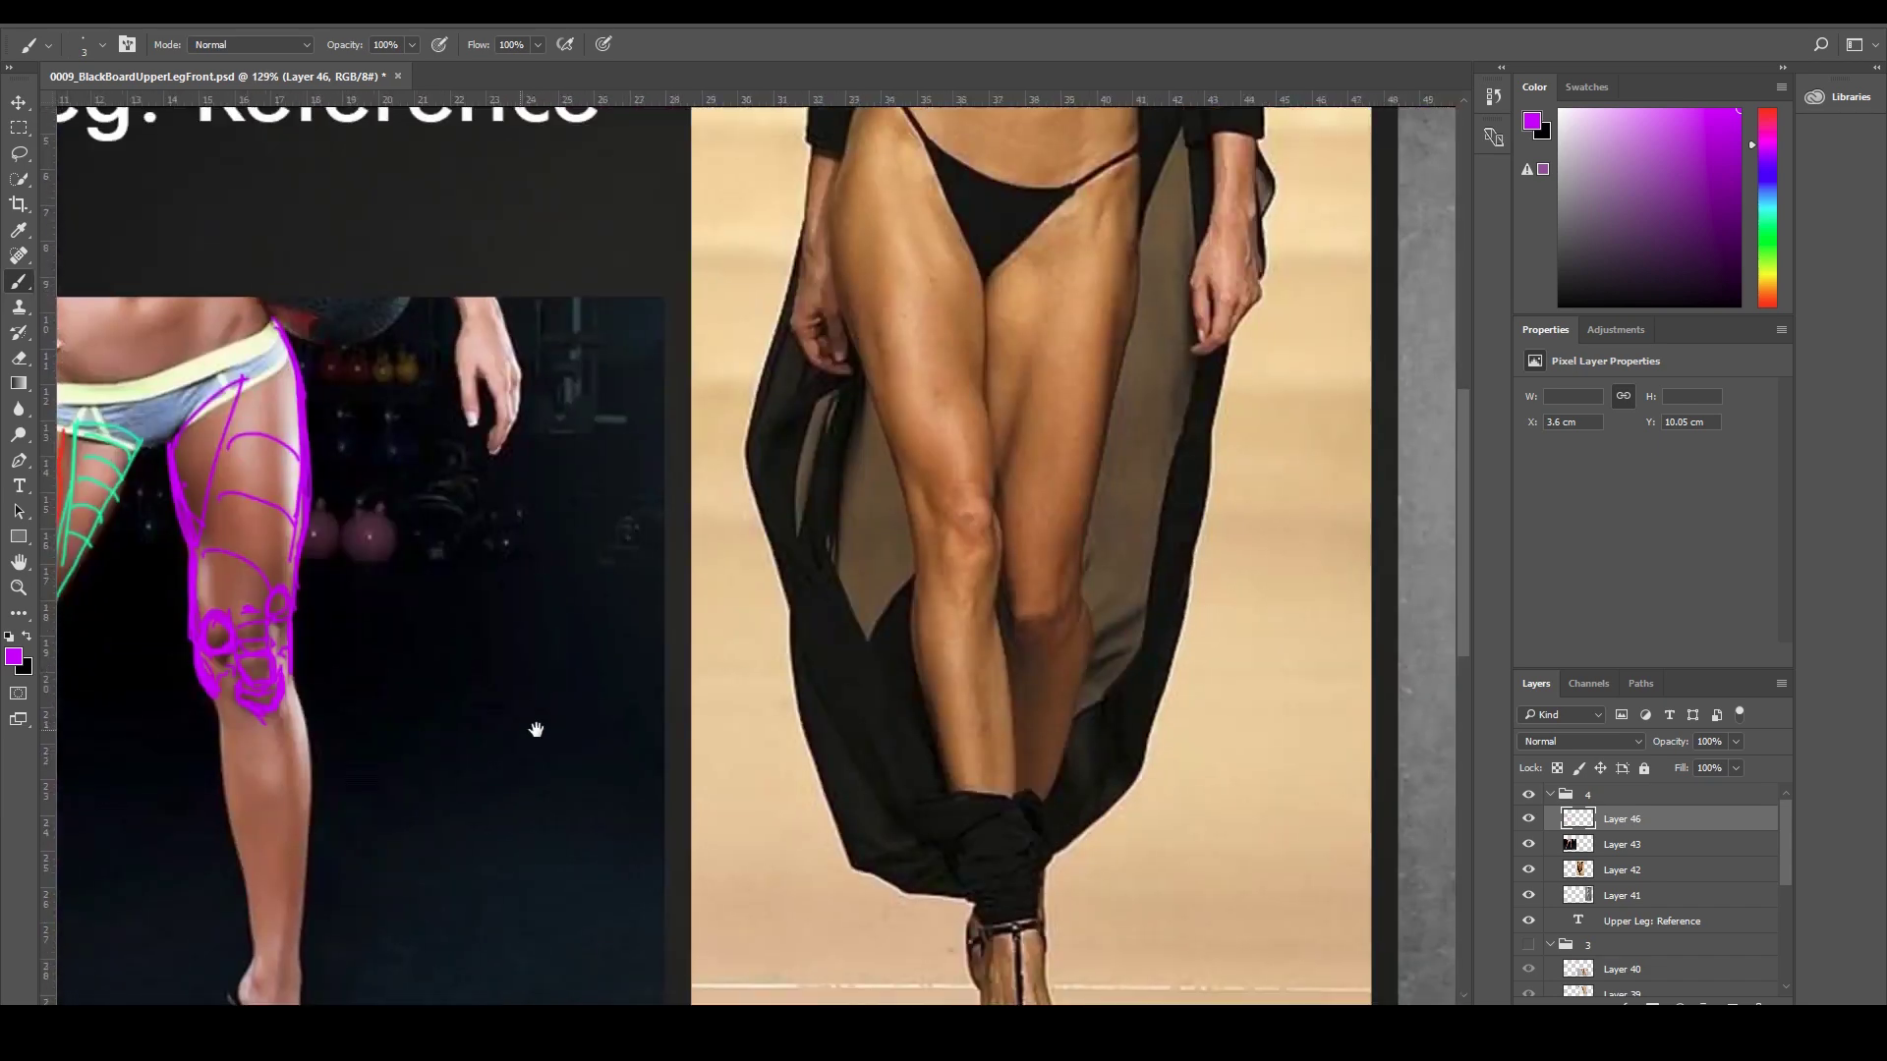
{"action": "left_click_drag", "start_coordinate": [881, 616], "coordinate": [735, 634]}
{"action": "scroll", "coordinate": [735, 633], "scroll_direction": "down", "scroll_amount": 3}
{"action": "scroll", "coordinate": [835, 528], "scroll_direction": "up", "scroll_amount": 4}
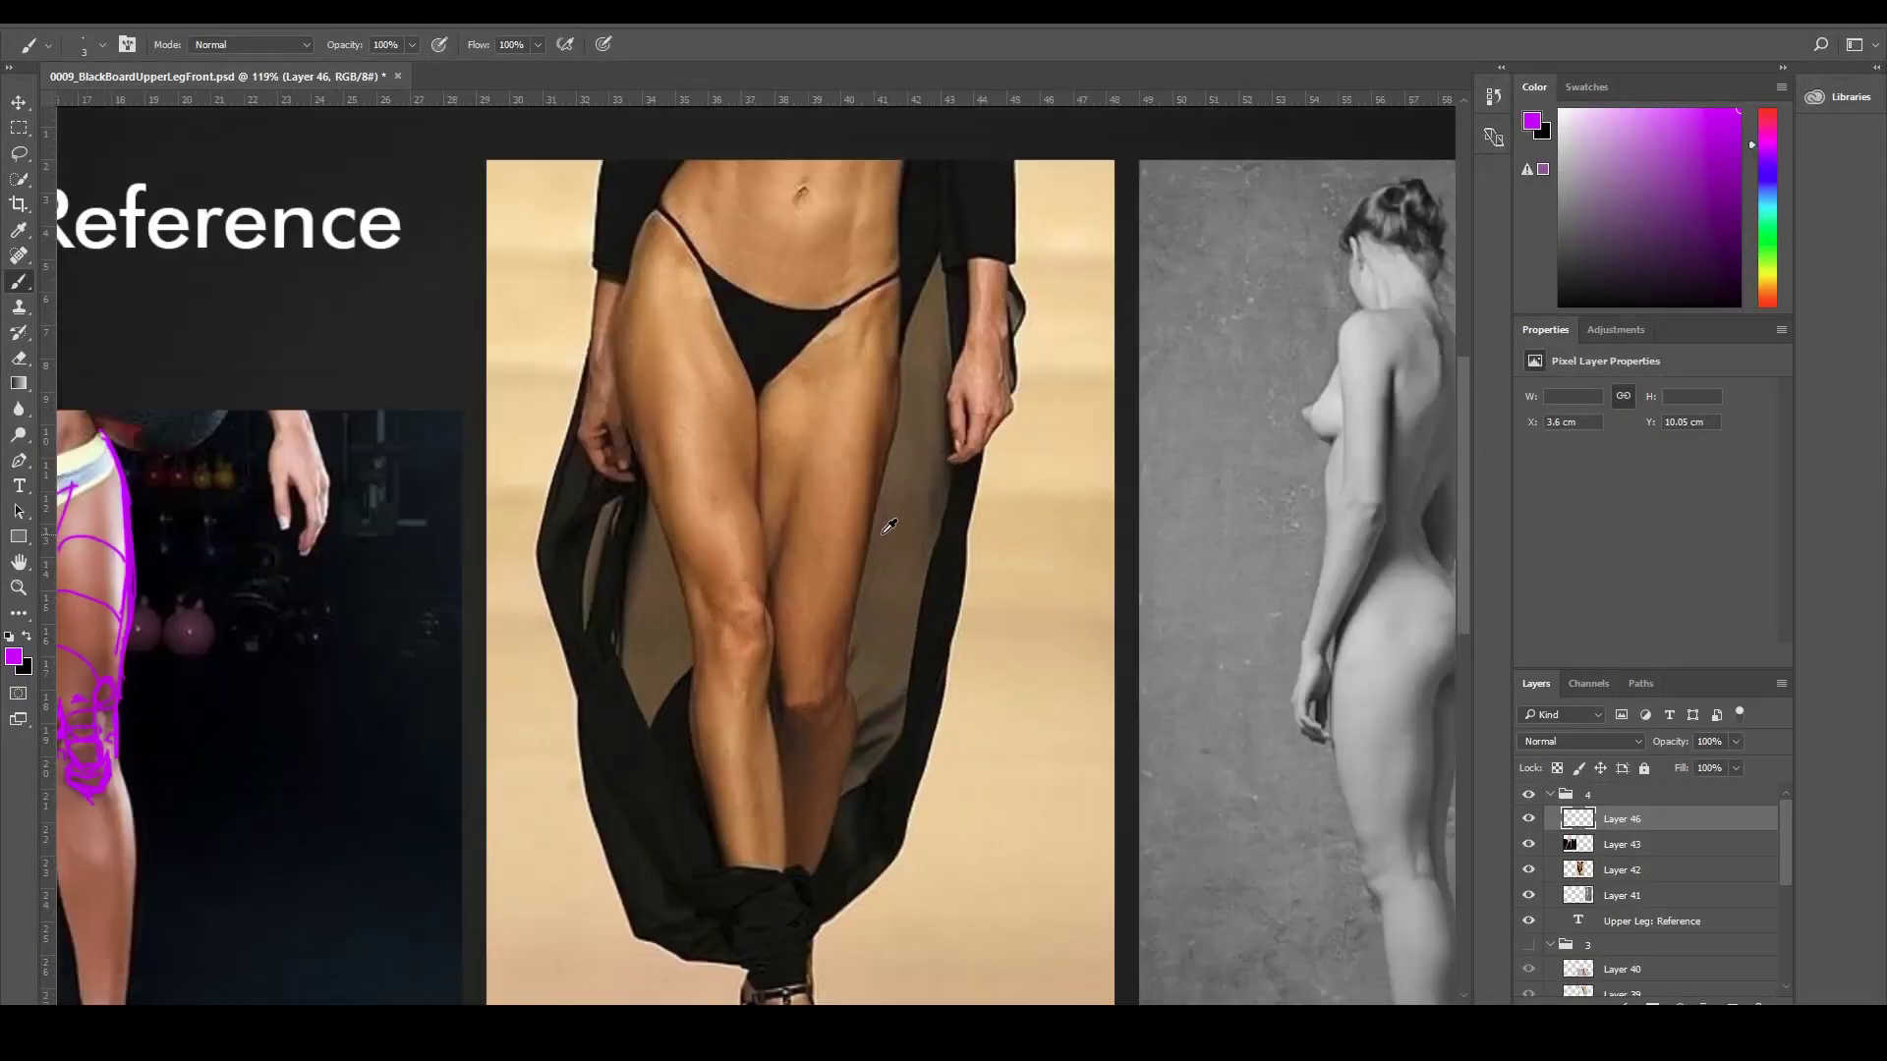
{"action": "scroll", "coordinate": [928, 562], "scroll_direction": "down", "scroll_amount": 2}
{"action": "scroll", "coordinate": [934, 565], "scroll_direction": "up", "scroll_amount": 3}
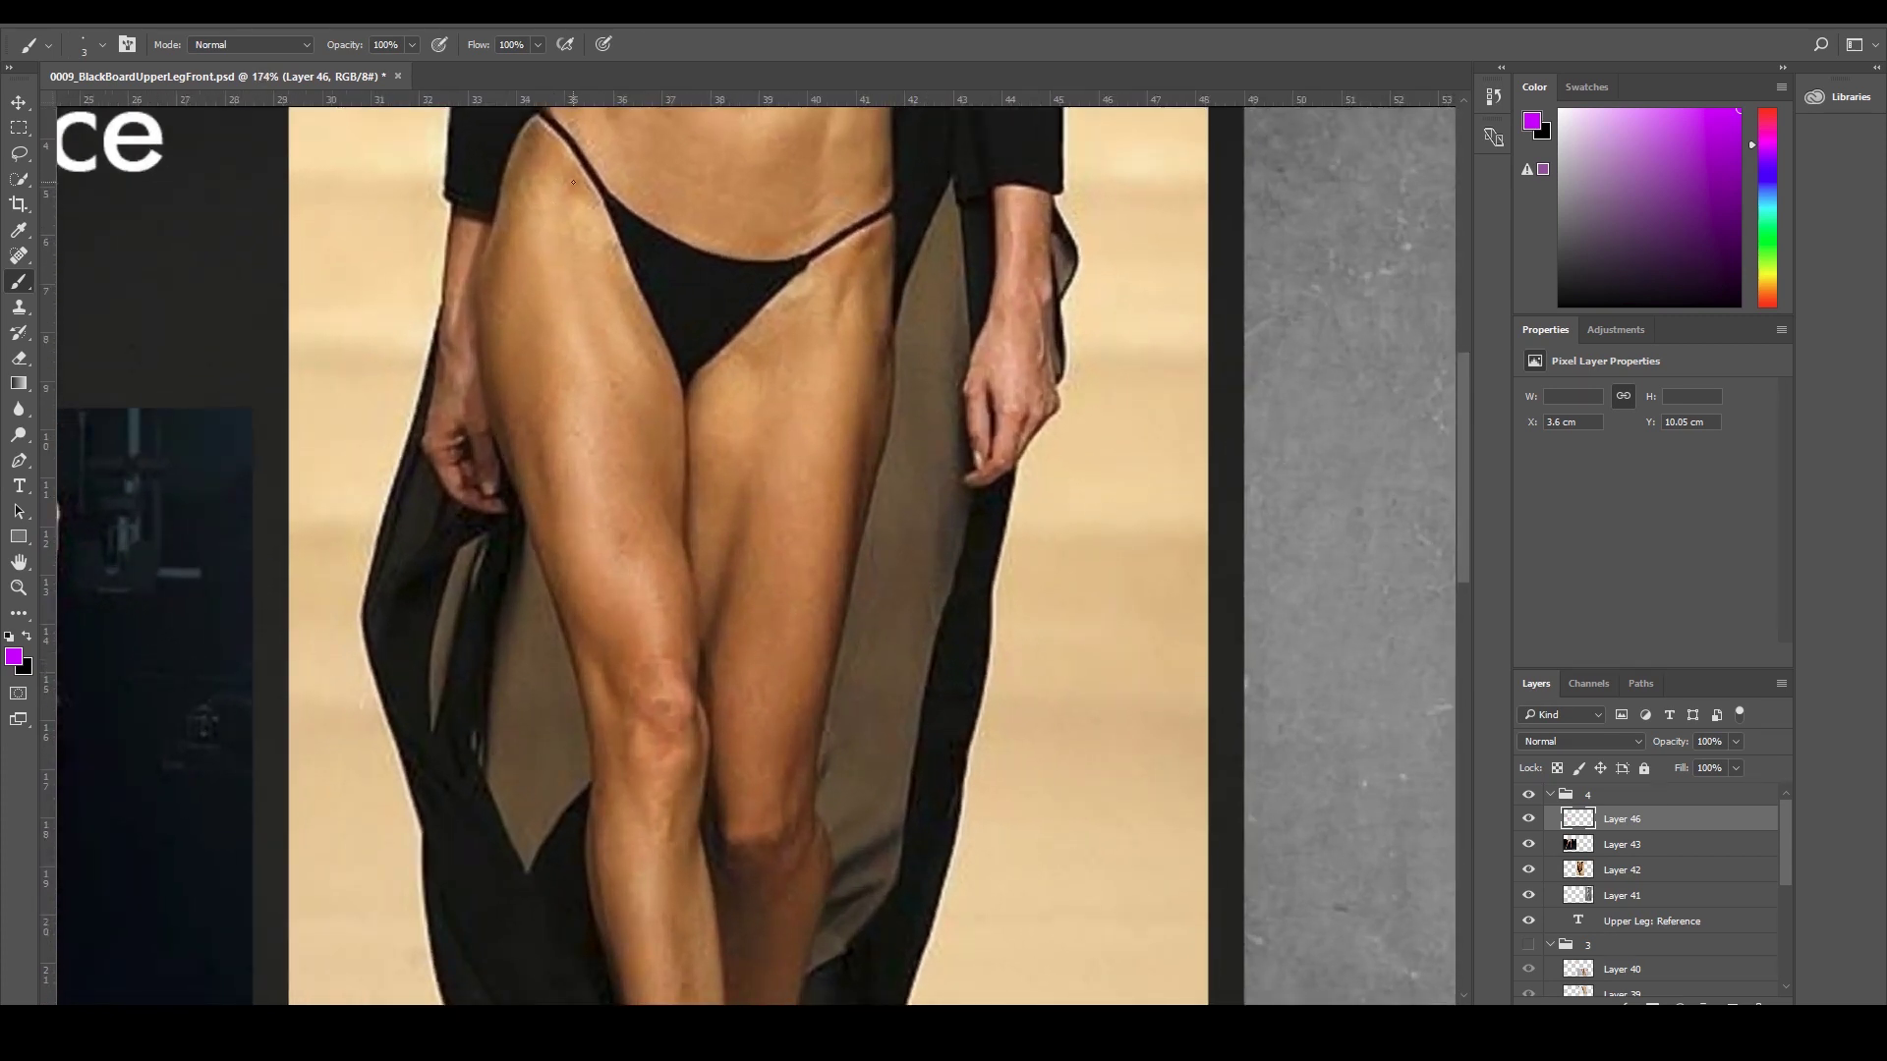
{"action": "mouse_move", "coordinate": [570, 149]}
{"action": "left_mouse_down"}
{"action": "mouse_move", "coordinate": [578, 183]}
{"action": "mouse_move", "coordinate": [565, 149]}
{"action": "mouse_move", "coordinate": [560, 179]}
{"action": "left_mouse_up"}
{"action": "mouse_move", "coordinate": [572, 190]}
{"action": "left_mouse_down"}
{"action": "mouse_move", "coordinate": [605, 287]}
{"action": "mouse_move", "coordinate": [548, 318]}
{"action": "left_mouse_up"}
{"action": "mouse_move", "coordinate": [560, 189]}
{"action": "left_mouse_down"}
{"action": "mouse_move", "coordinate": [530, 421]}
{"action": "mouse_move", "coordinate": [527, 289]}
{"action": "mouse_move", "coordinate": [536, 527]}
{"action": "left_mouse_up"}
{"action": "left_click_drag", "start_coordinate": [531, 256], "coordinate": [533, 449]}
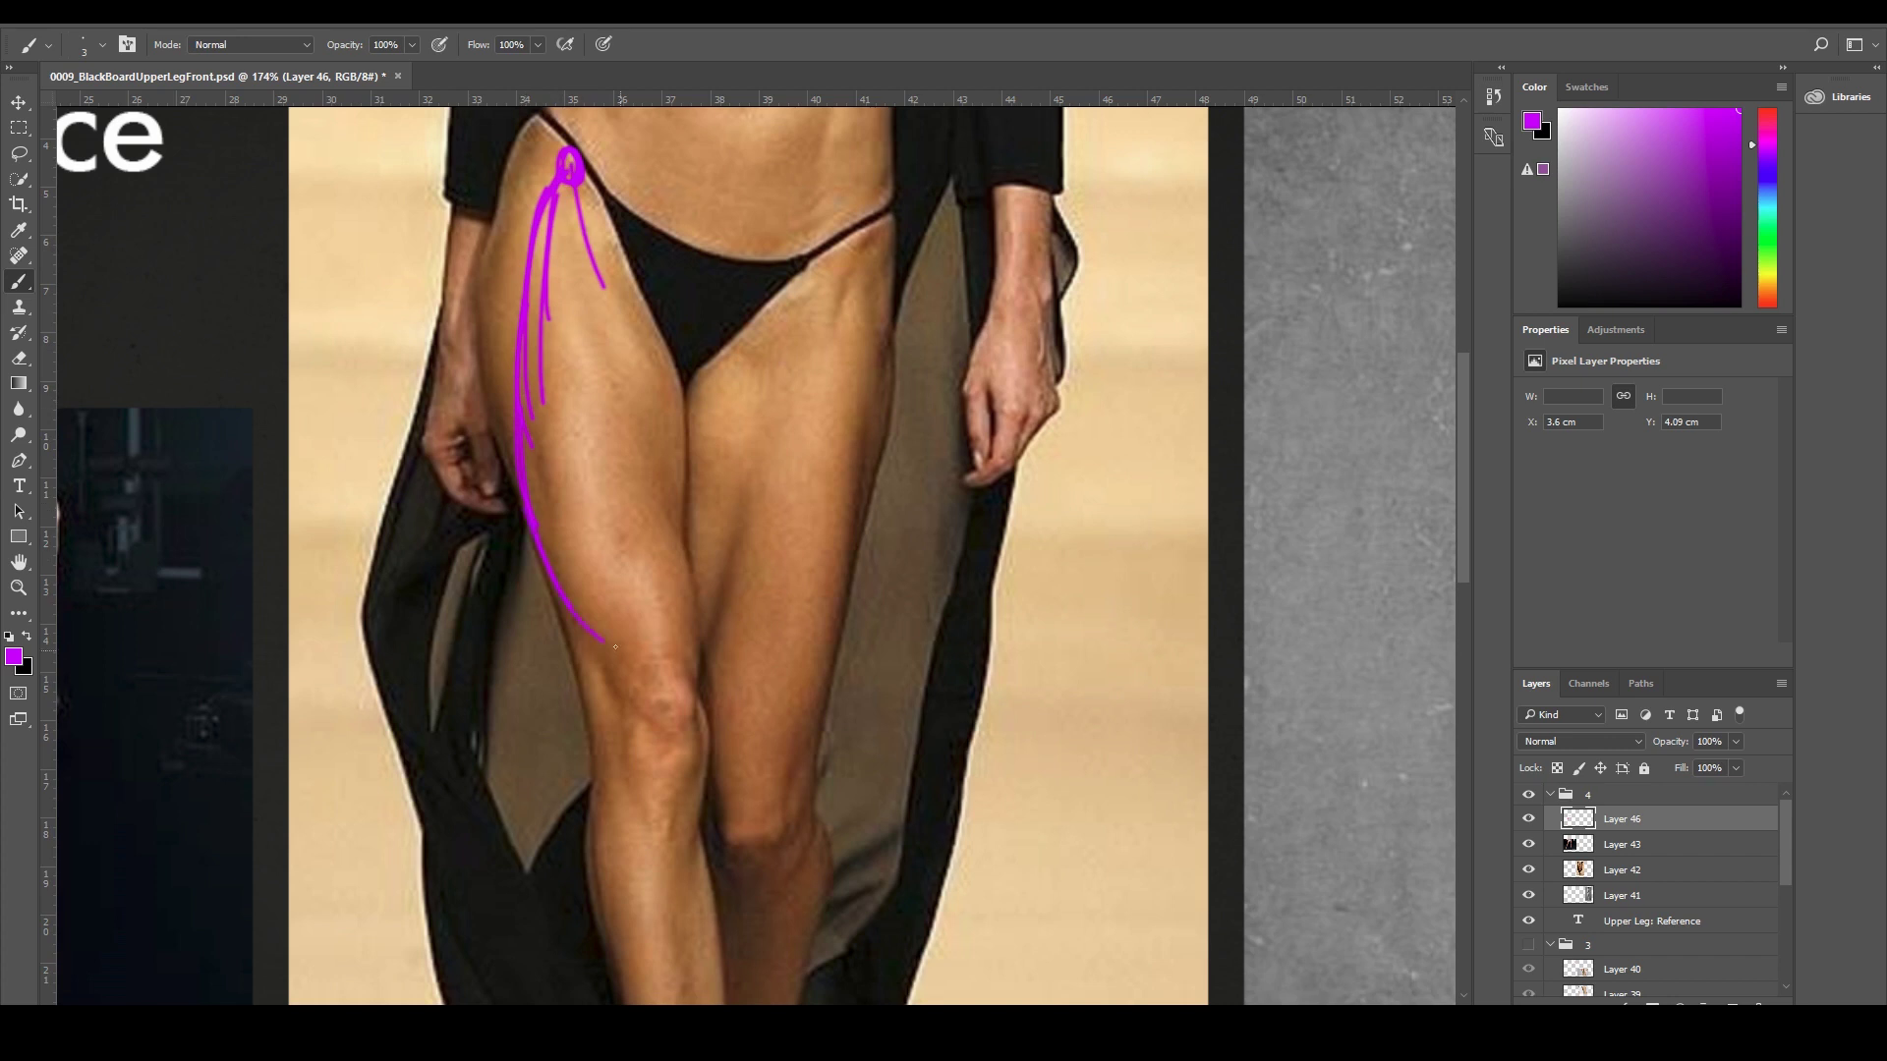
Close the runway model's thigh muscle outline above the knee and along the inner side, and fill it with cross-contours.
{"action": "left_click_drag", "start_coordinate": [607, 650], "coordinate": [632, 658]}
{"action": "mouse_move", "coordinate": [583, 268]}
{"action": "left_mouse_down"}
{"action": "mouse_move", "coordinate": [693, 535]}
{"action": "mouse_move", "coordinate": [655, 467]}
{"action": "mouse_move", "coordinate": [687, 596]}
{"action": "mouse_move", "coordinate": [670, 654]}
{"action": "mouse_move", "coordinate": [624, 653]}
{"action": "mouse_move", "coordinate": [686, 642]}
{"action": "left_mouse_up"}
{"action": "left_click_drag", "start_coordinate": [641, 447], "coordinate": [658, 508]}
{"action": "left_click_drag", "start_coordinate": [571, 219], "coordinate": [607, 336]}
{"action": "left_click_drag", "start_coordinate": [575, 187], "coordinate": [649, 462]}
{"action": "left_click_drag", "start_coordinate": [526, 316], "coordinate": [595, 288]}
{"action": "left_click_drag", "start_coordinate": [522, 364], "coordinate": [607, 333]}
{"action": "left_click_drag", "start_coordinate": [526, 408], "coordinate": [621, 382]}
{"action": "mouse_move", "coordinate": [530, 478]}
{"action": "left_mouse_down"}
{"action": "mouse_move", "coordinate": [641, 438]}
{"action": "mouse_move", "coordinate": [565, 579]}
{"action": "left_mouse_up"}
{"action": "mouse_move", "coordinate": [688, 540]}
{"action": "left_mouse_down"}
{"action": "mouse_move", "coordinate": [629, 578]}
{"action": "mouse_move", "coordinate": [604, 637]}
{"action": "mouse_move", "coordinate": [668, 647]}
{"action": "left_mouse_up"}
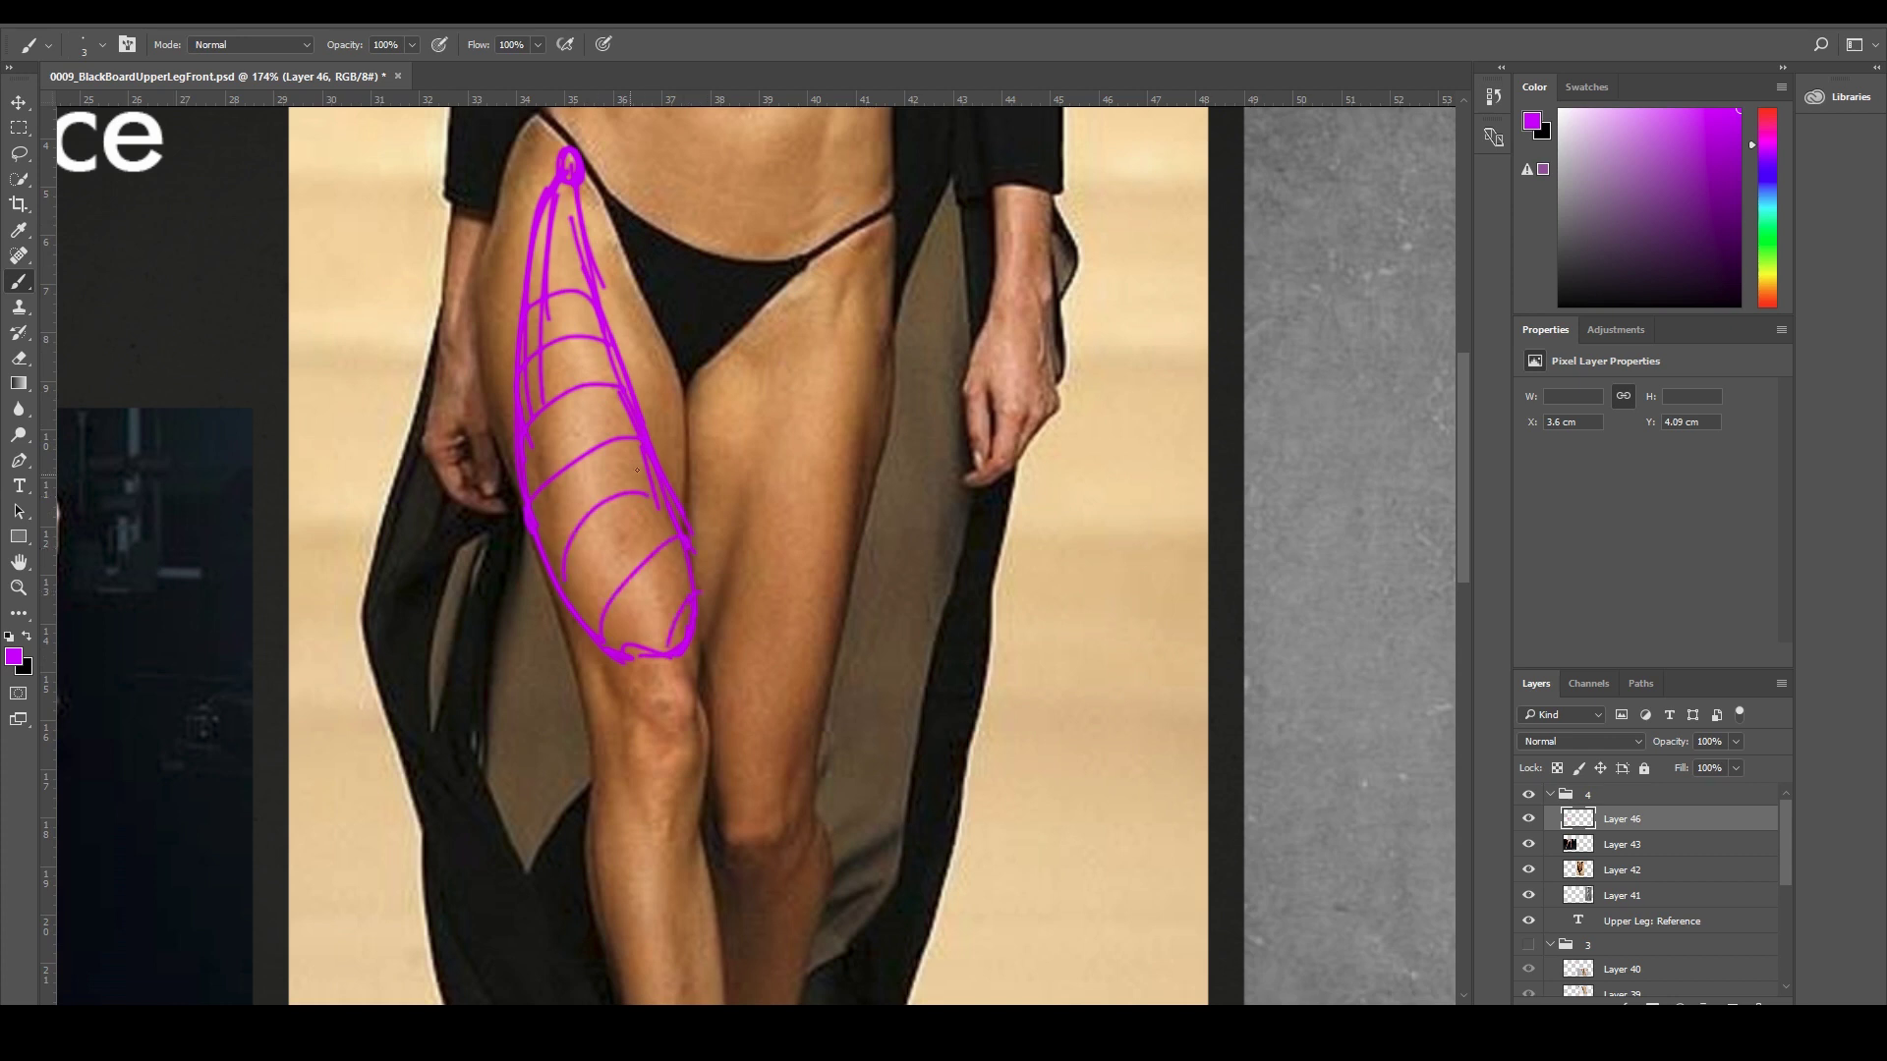
Draw a purple dividing line from the hip down the inner side of the runway model's rear thigh, and switch the brush colour to cyan.
{"action": "left_click_drag", "start_coordinate": [544, 513], "coordinate": [1425, 326]}
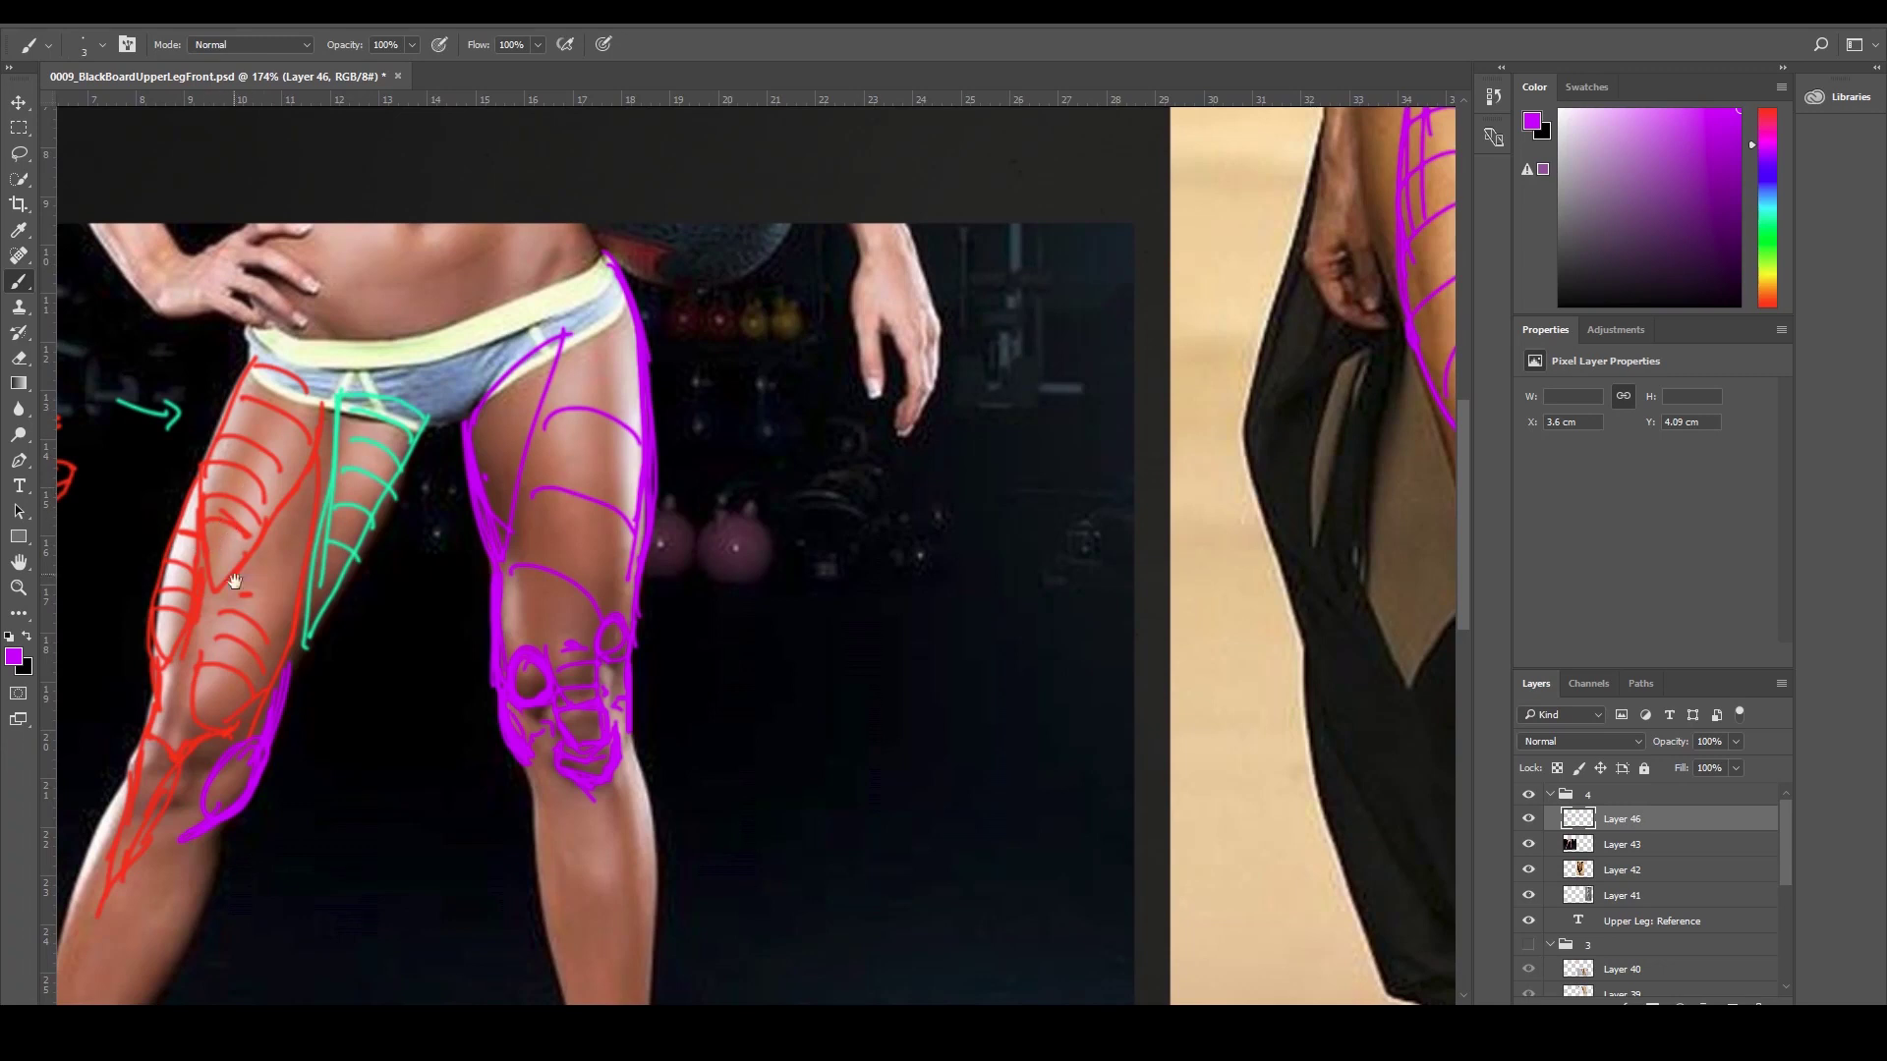
{"action": "mouse_move", "coordinate": [1343, 205]}
{"action": "left_mouse_down"}
{"action": "mouse_move", "coordinate": [790, 333]}
{"action": "mouse_move", "coordinate": [587, 347]}
{"action": "left_mouse_up"}
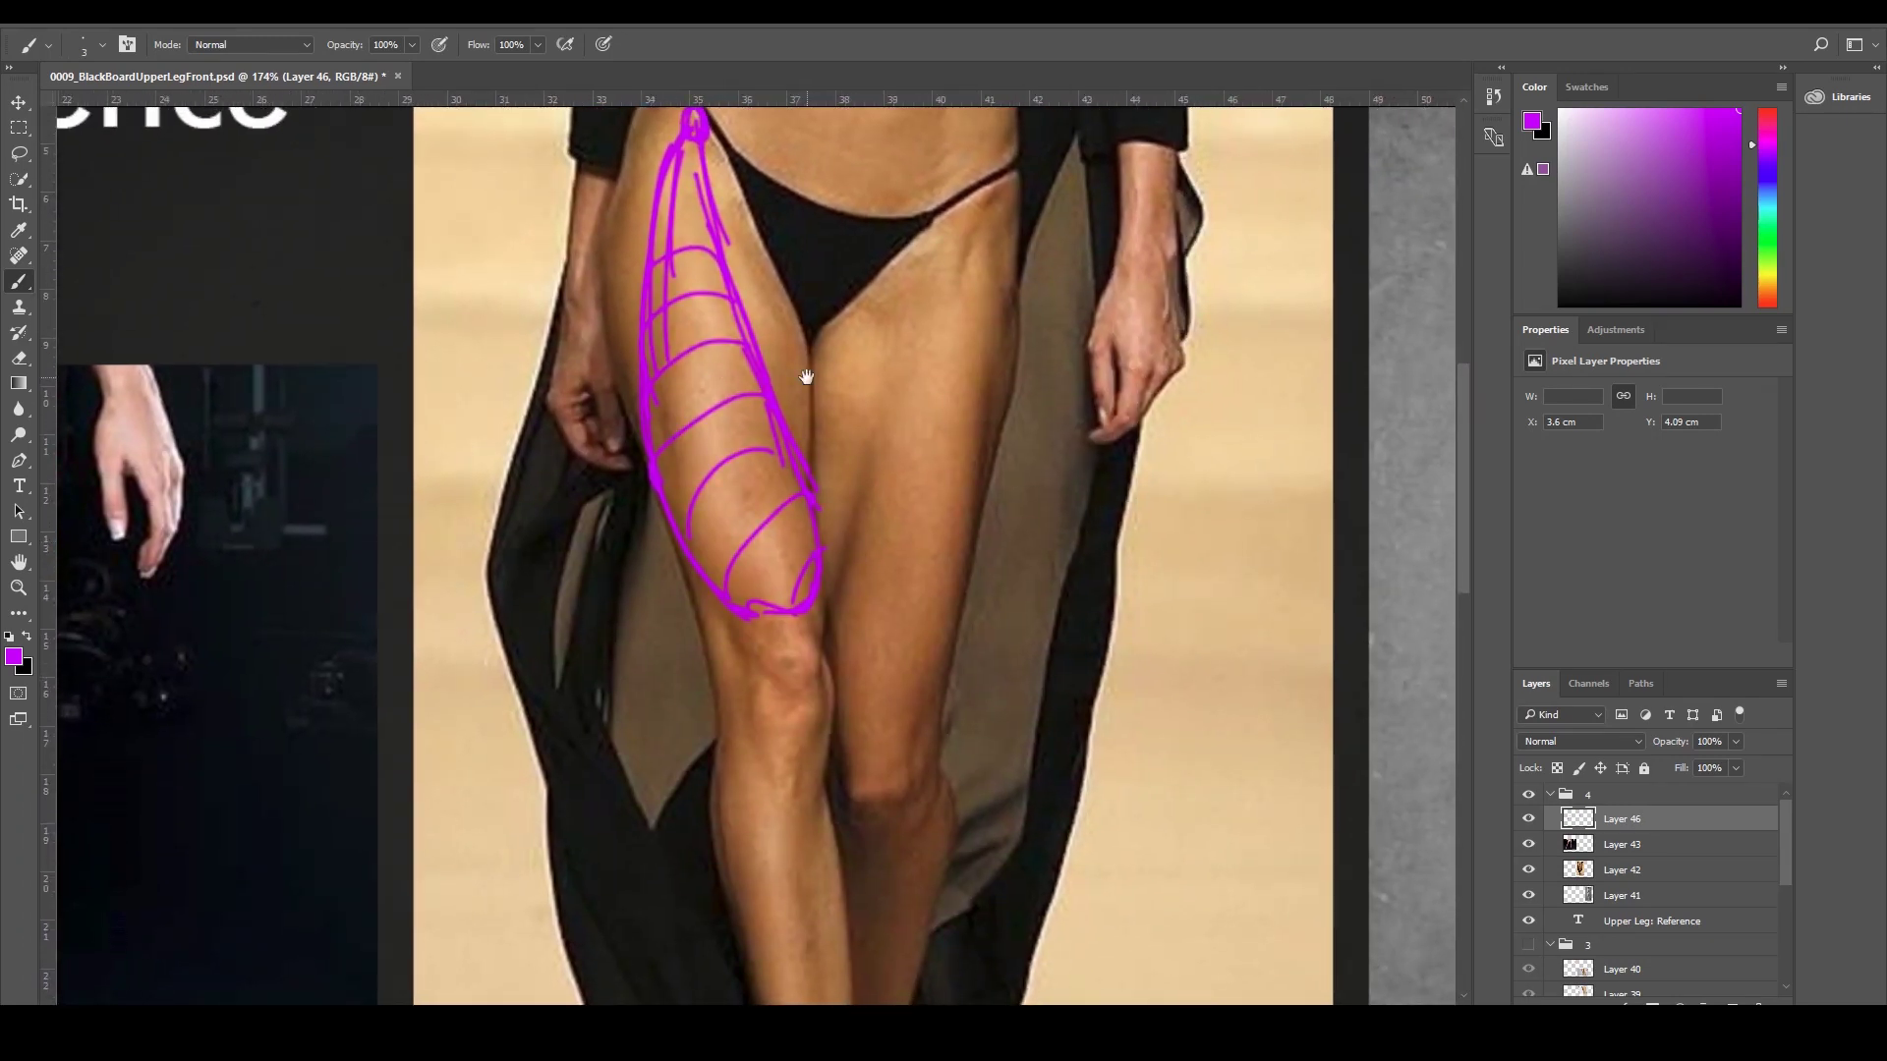
{"action": "left_click_drag", "start_coordinate": [808, 368], "coordinate": [705, 392]}
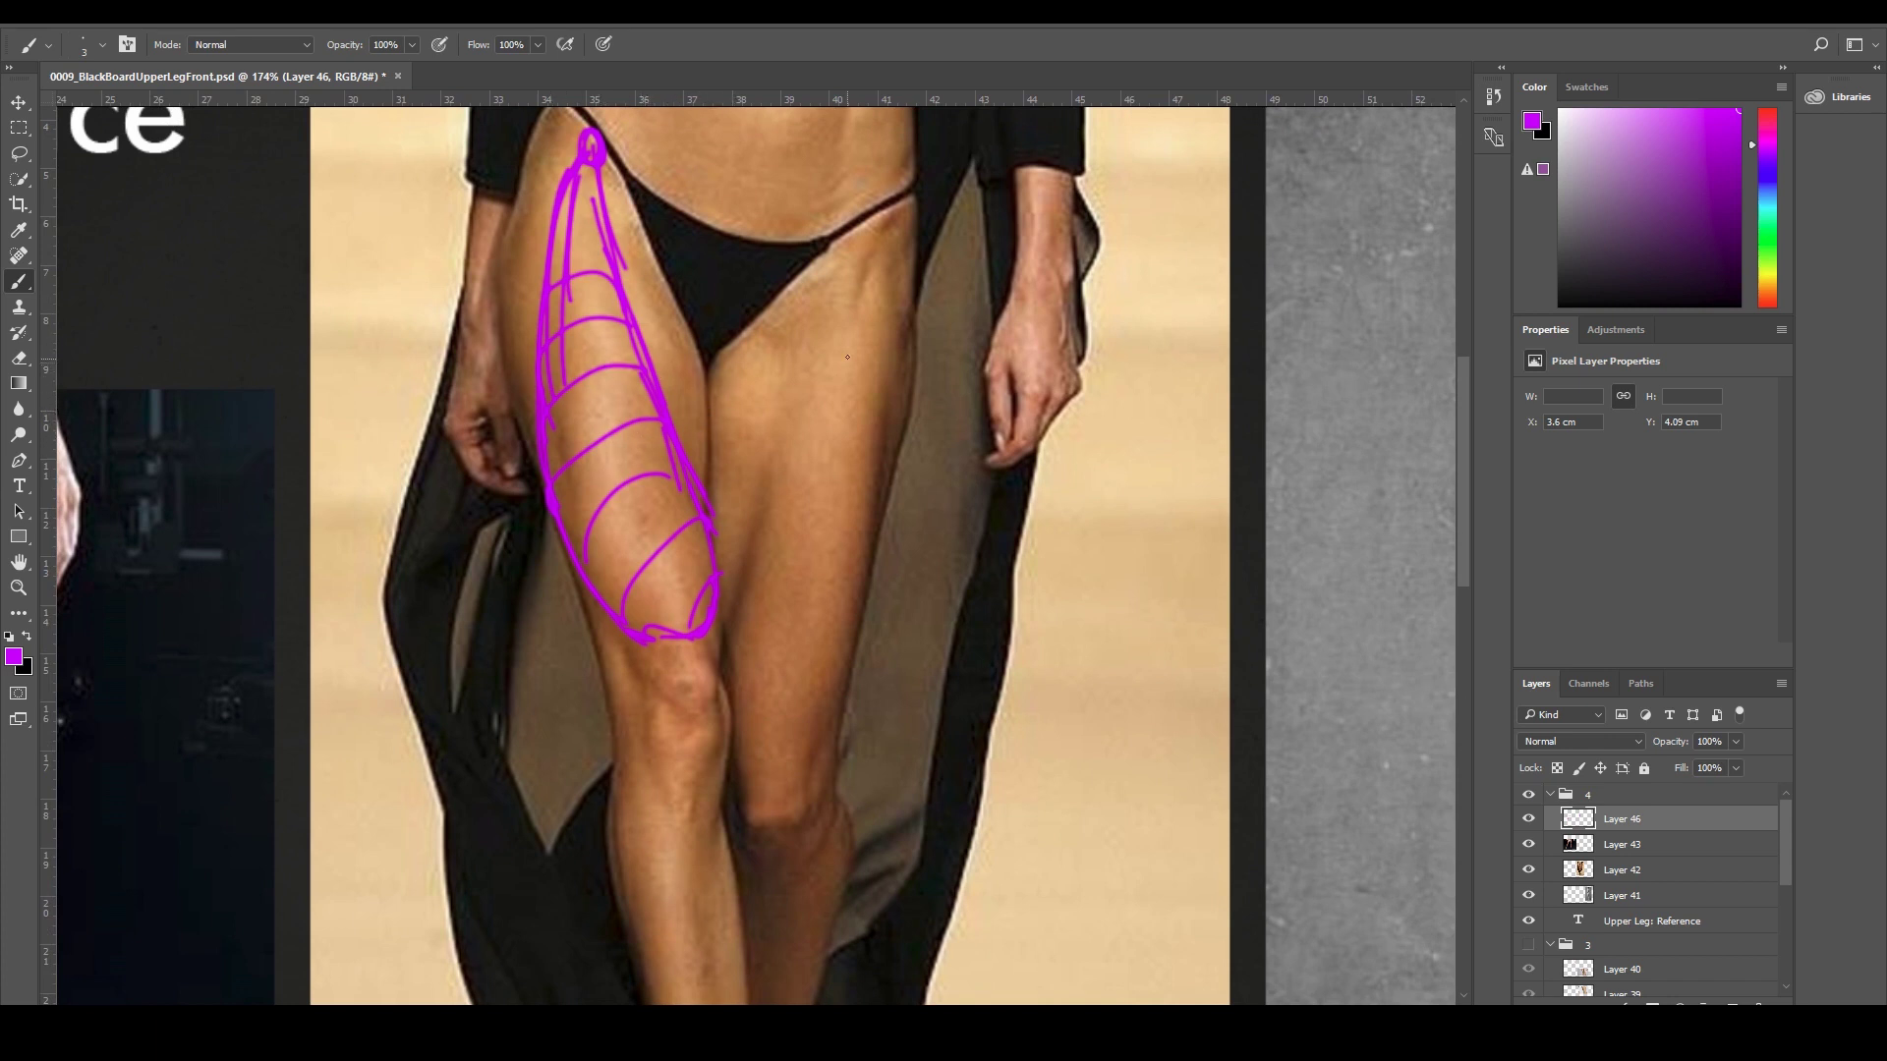
{"action": "left_click_drag", "start_coordinate": [729, 634], "coordinate": [862, 261]}
{"action": "mouse_move", "coordinate": [823, 365]}
{"action": "left_mouse_down"}
{"action": "mouse_move", "coordinate": [901, 206]}
{"action": "mouse_move", "coordinate": [762, 481]}
{"action": "left_mouse_up"}
{"action": "left_click", "coordinate": [1770, 205]}
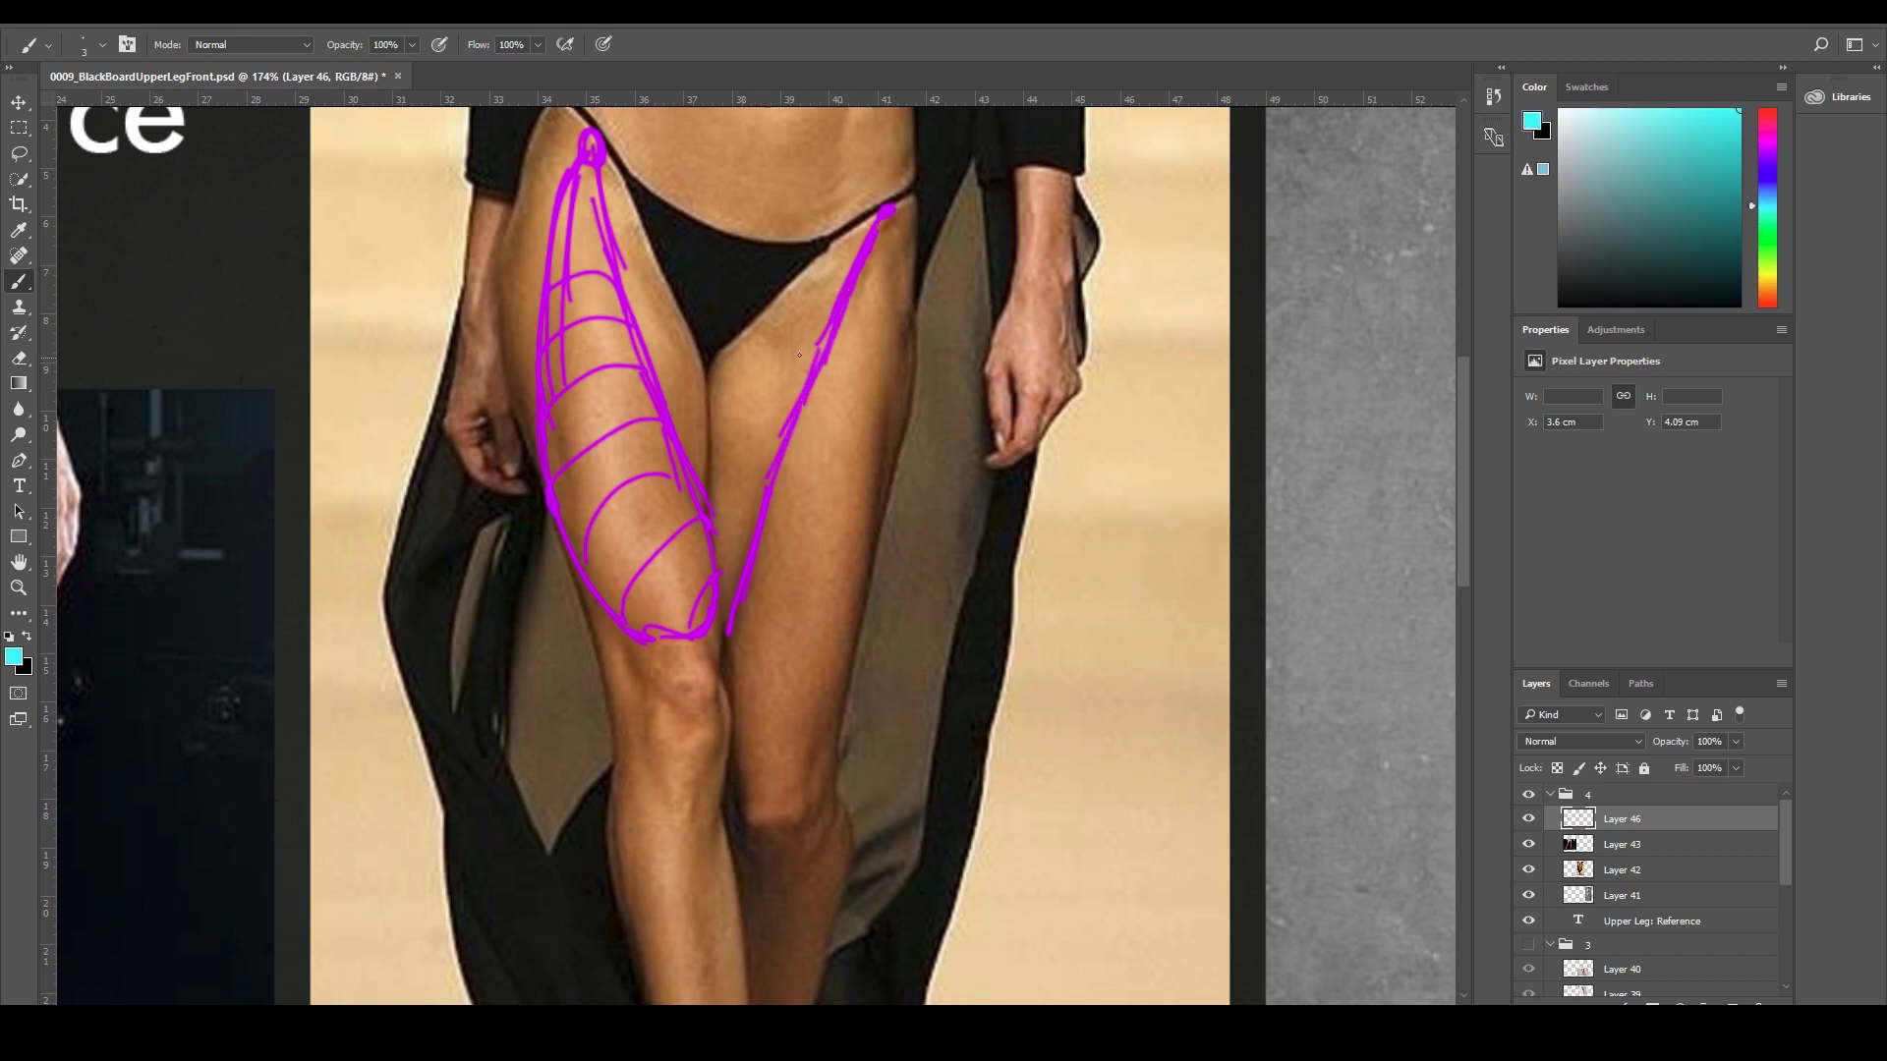
Outline the inner-thigh muscle area between the runway model's legs in cyan and fill it with short cross-contours.
{"action": "mouse_move", "coordinate": [745, 355]}
{"action": "left_mouse_down"}
{"action": "mouse_move", "coordinate": [814, 345]}
{"action": "mouse_move", "coordinate": [783, 371]}
{"action": "left_mouse_up"}
{"action": "mouse_move", "coordinate": [726, 403]}
{"action": "left_mouse_down"}
{"action": "mouse_move", "coordinate": [768, 398]}
{"action": "mouse_move", "coordinate": [776, 445]}
{"action": "mouse_move", "coordinate": [752, 482]}
{"action": "left_mouse_up"}
{"action": "left_click_drag", "start_coordinate": [715, 510], "coordinate": [738, 511]}
{"action": "left_click_drag", "start_coordinate": [708, 366], "coordinate": [720, 555]}
{"action": "left_click_drag", "start_coordinate": [781, 357], "coordinate": [754, 551]}
Draw cyan curves along both sides of the runway model's front knee.
{"action": "scroll", "coordinate": [627, 492], "scroll_direction": "down", "scroll_amount": 4}
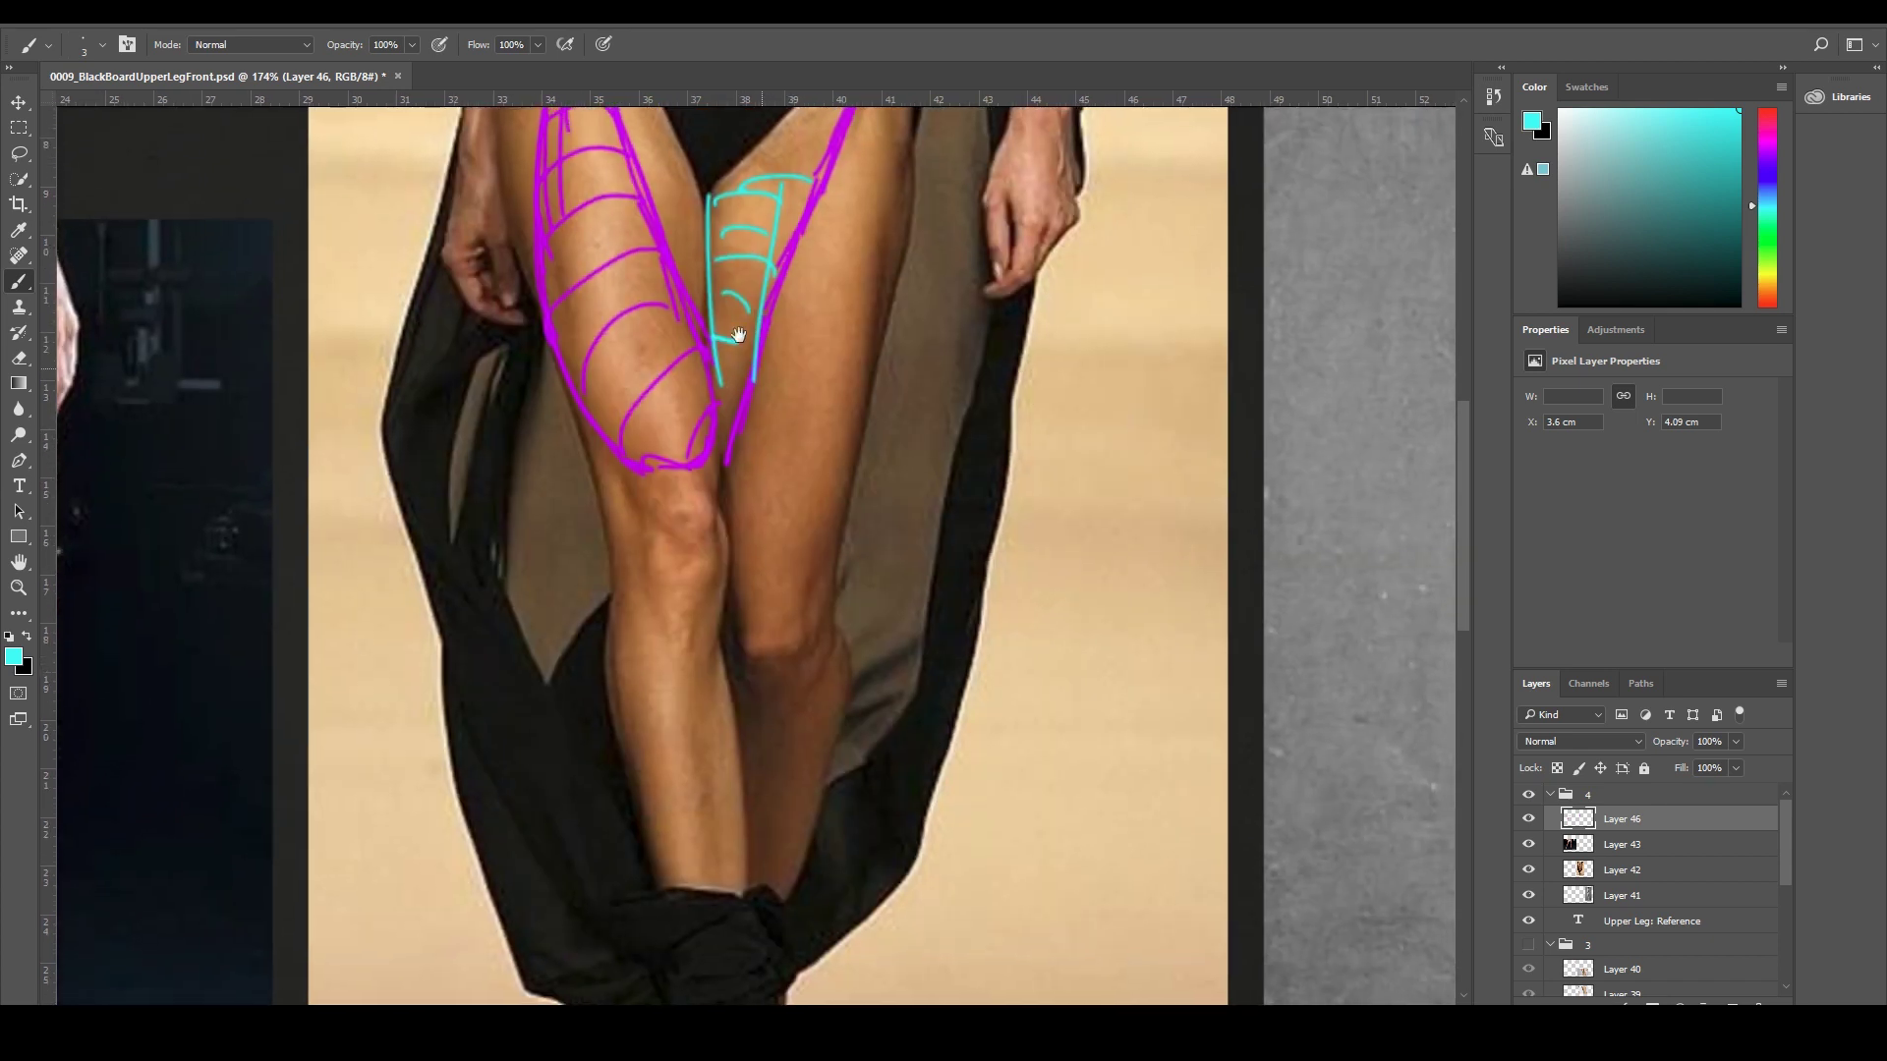
{"action": "left_click_drag", "start_coordinate": [616, 482], "coordinate": [639, 545]}
{"action": "left_click_drag", "start_coordinate": [719, 483], "coordinate": [726, 508]}
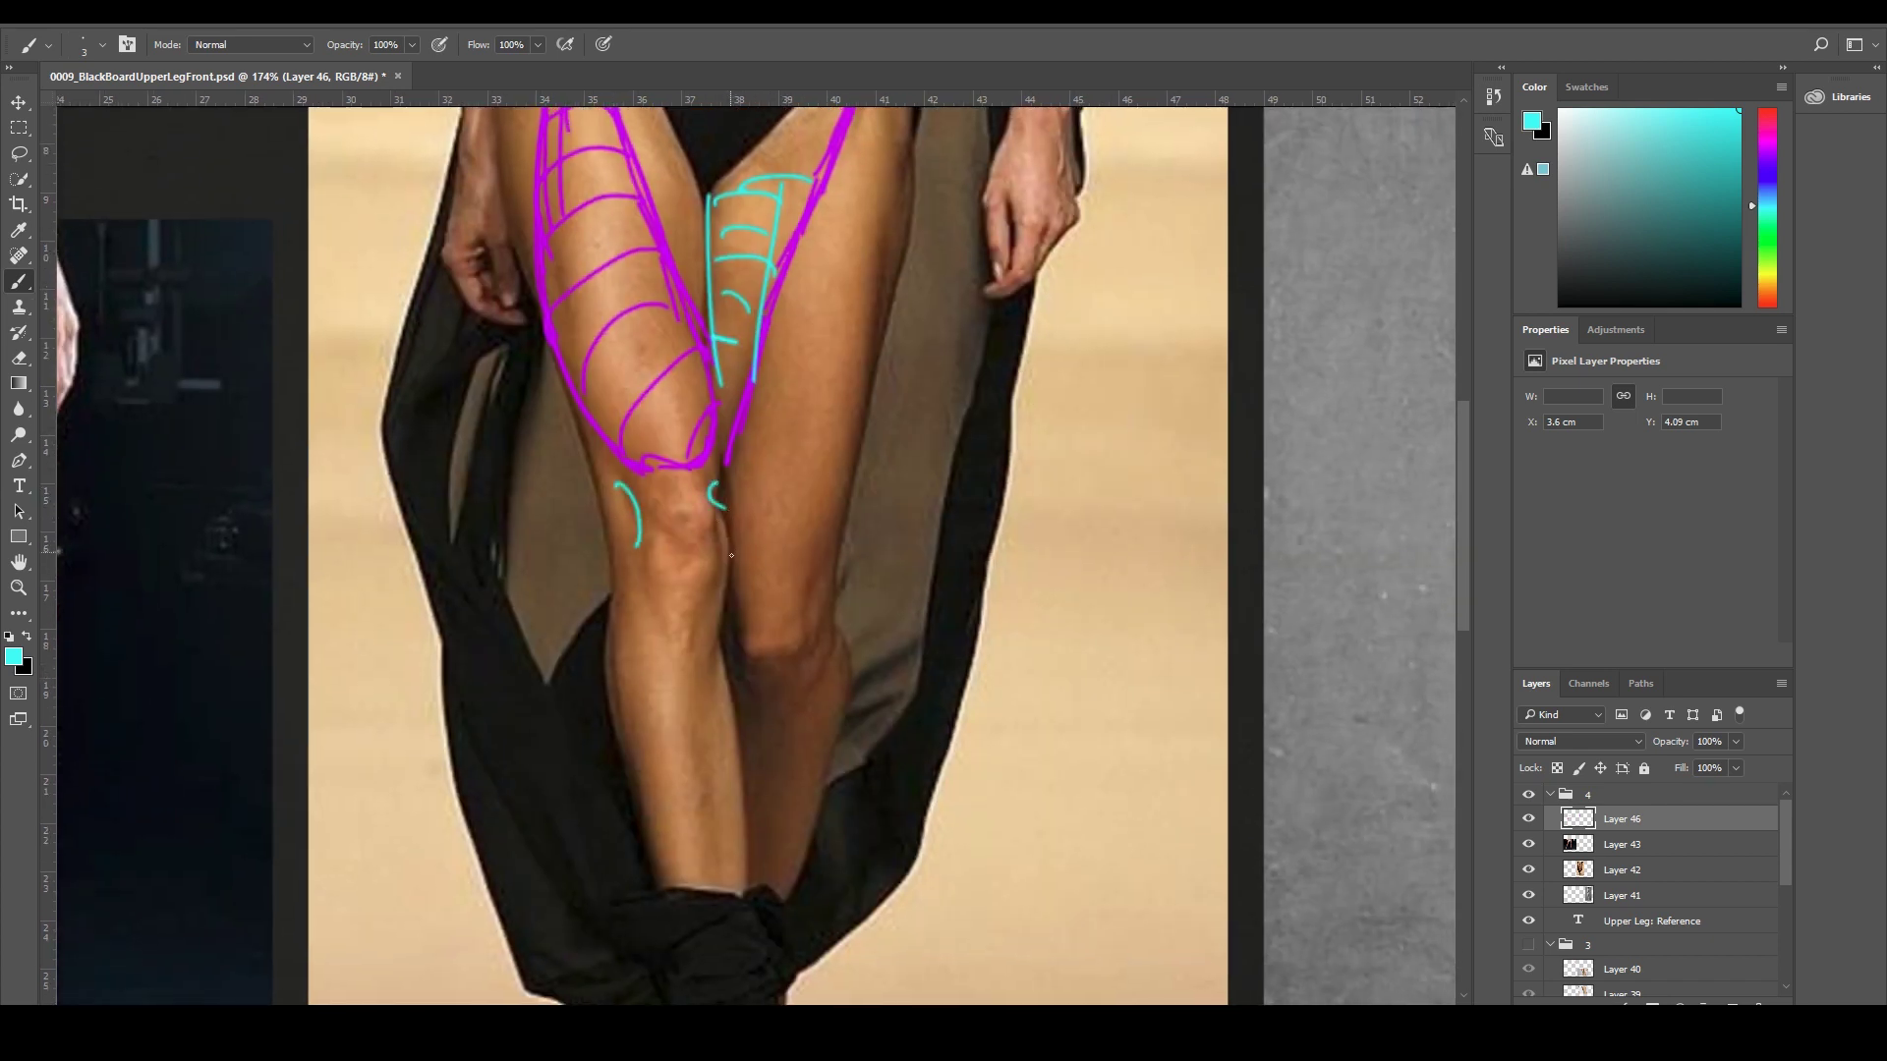
{"action": "left_click_drag", "start_coordinate": [594, 460], "coordinate": [614, 576]}
{"action": "left_click_drag", "start_coordinate": [715, 510], "coordinate": [710, 603]}
In the black-and-white side-view photo, draw the rear boundary and lower tip of the front thigh muscle in red.
{"action": "left_click_drag", "start_coordinate": [838, 522], "coordinate": [648, 522]}
{"action": "mouse_move", "coordinate": [1292, 485]}
{"action": "left_mouse_down"}
{"action": "mouse_move", "coordinate": [709, 571]}
{"action": "mouse_move", "coordinate": [557, 375]}
{"action": "mouse_move", "coordinate": [557, 271]}
{"action": "left_mouse_up"}
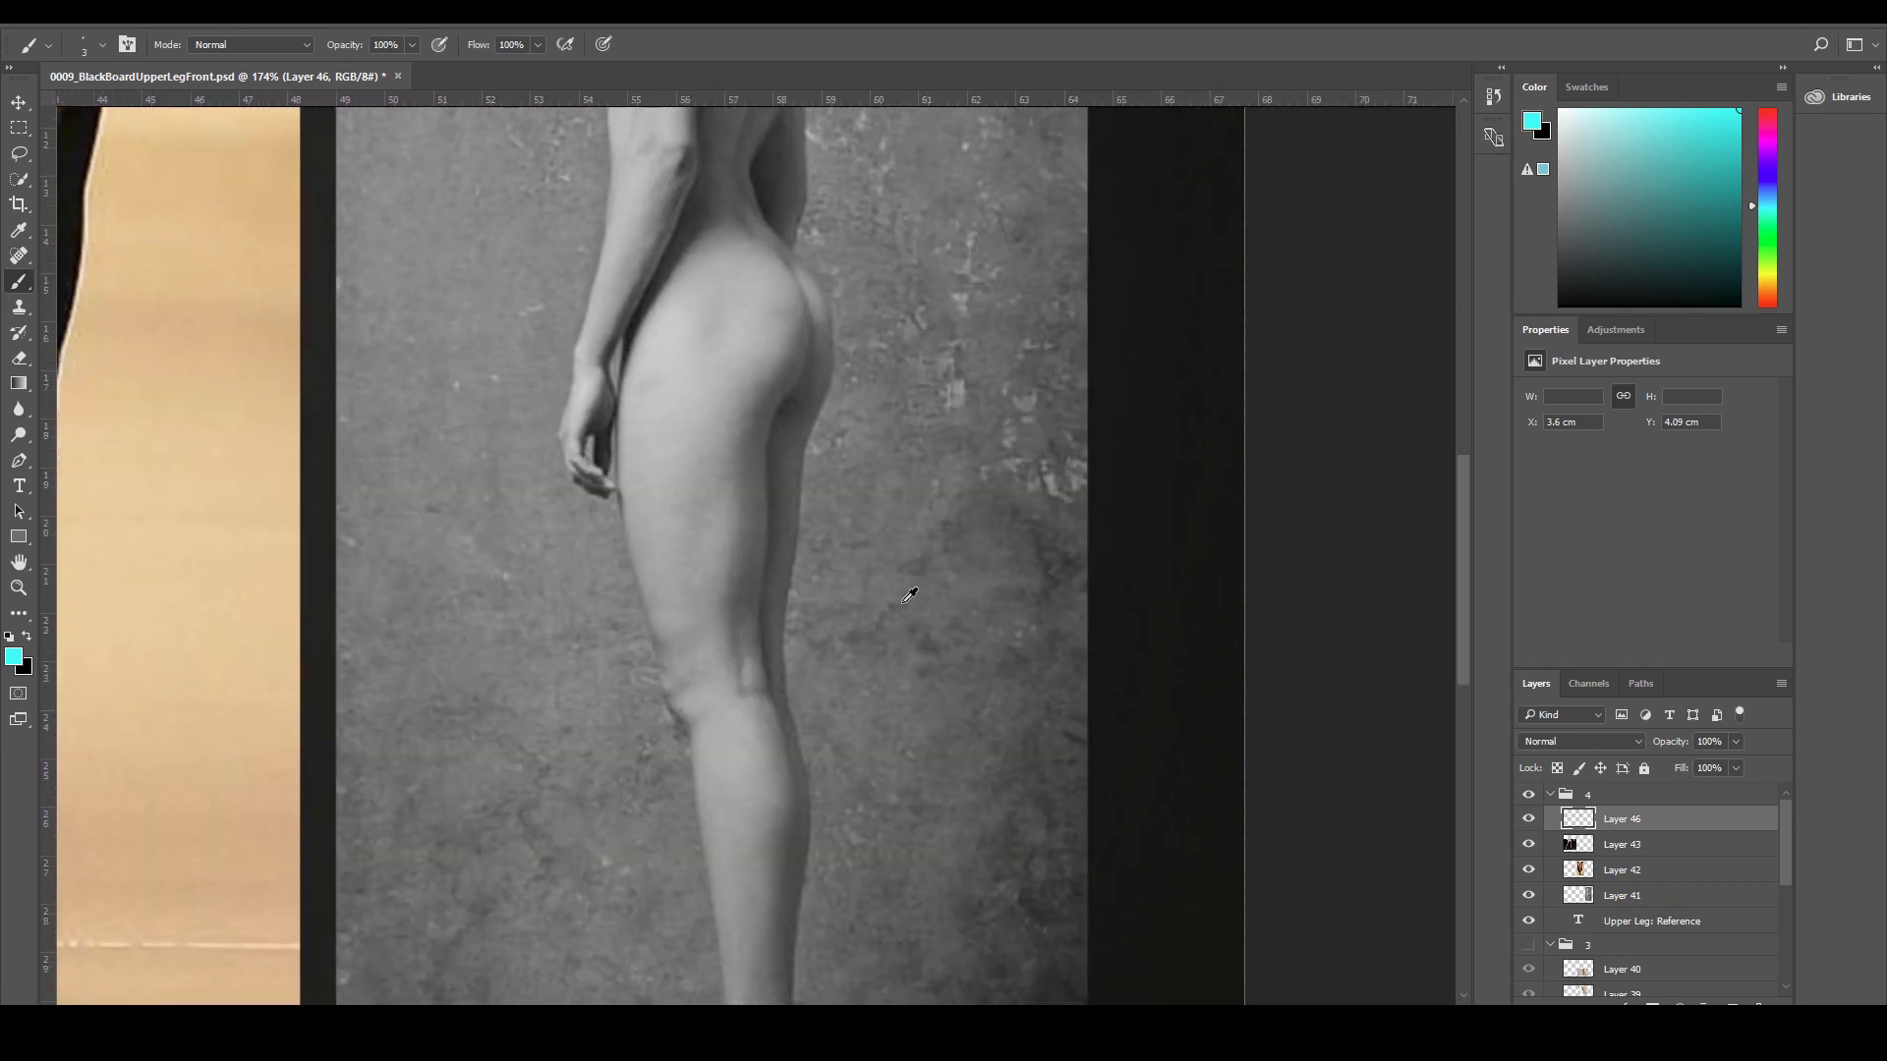
{"action": "scroll", "coordinate": [911, 611], "scroll_direction": "up", "scroll_amount": 4}
{"action": "left_click_drag", "start_coordinate": [625, 463], "coordinate": [662, 521]}
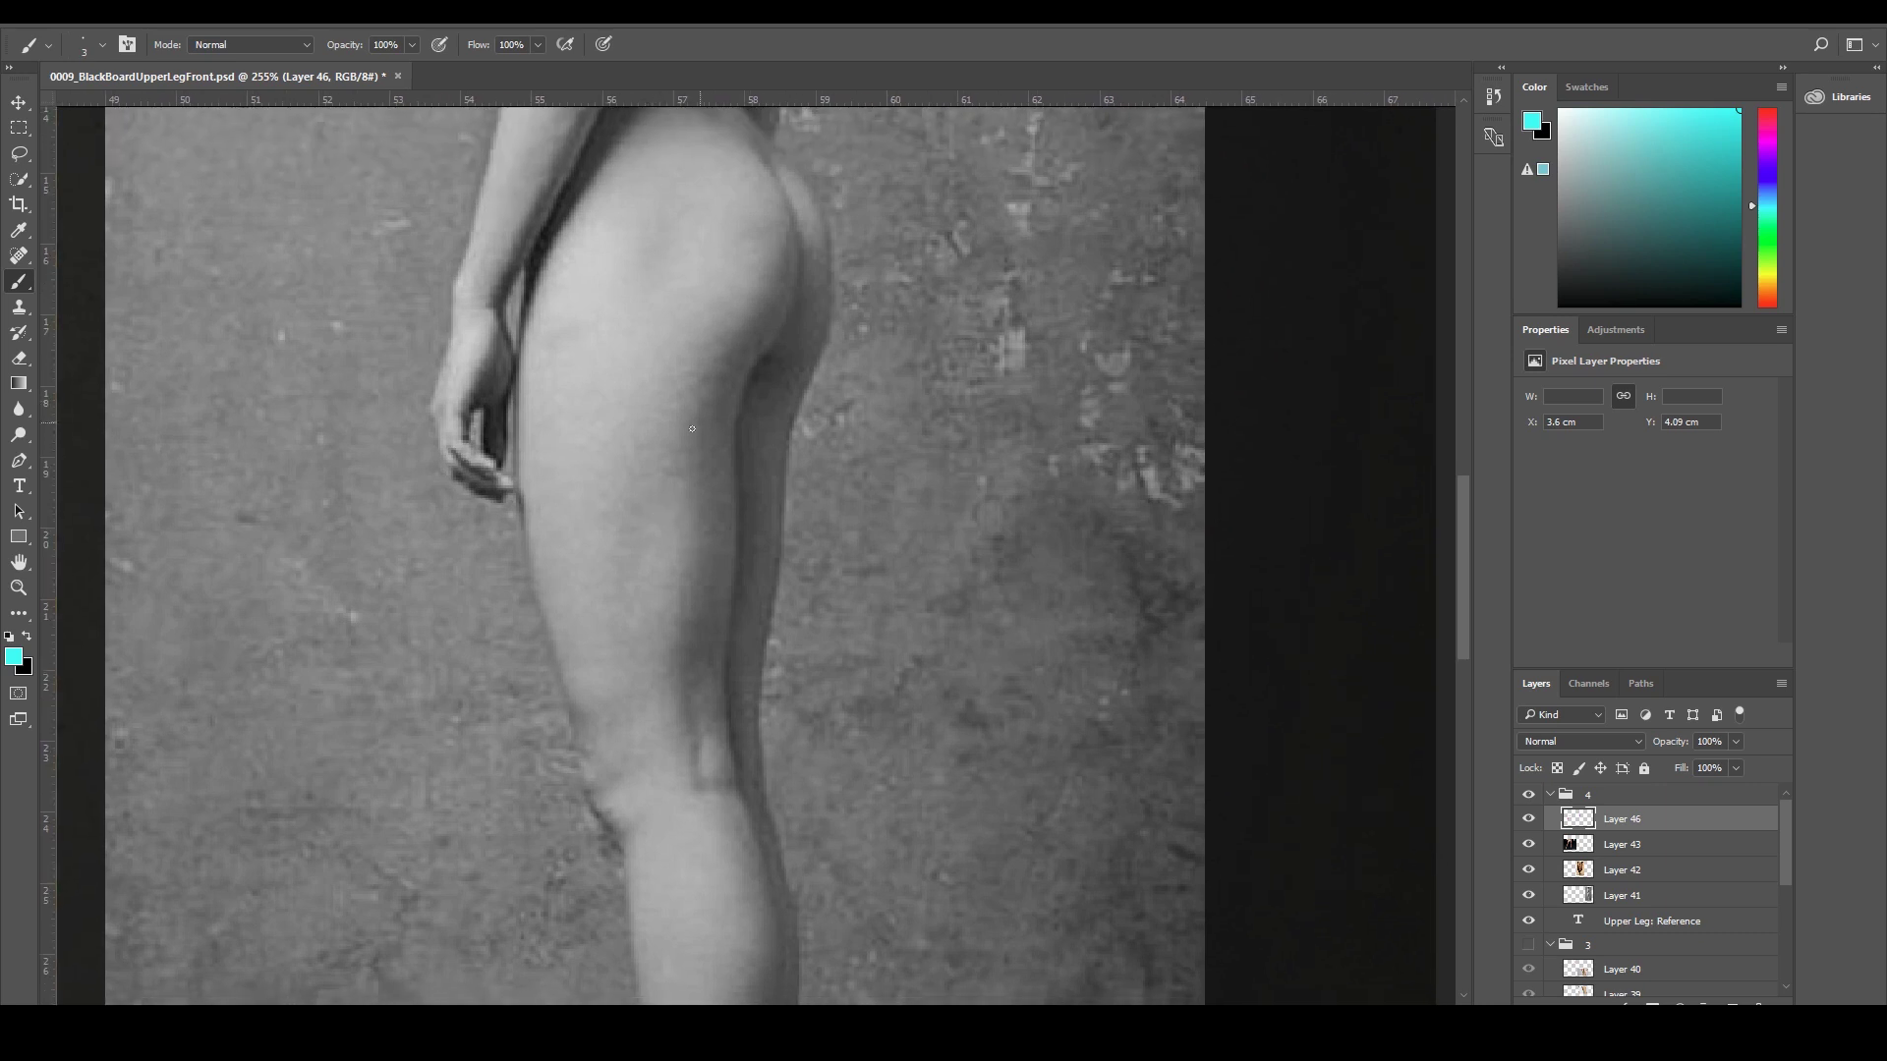
{"action": "left_click_drag", "start_coordinate": [1769, 149], "coordinate": [1769, 108]}
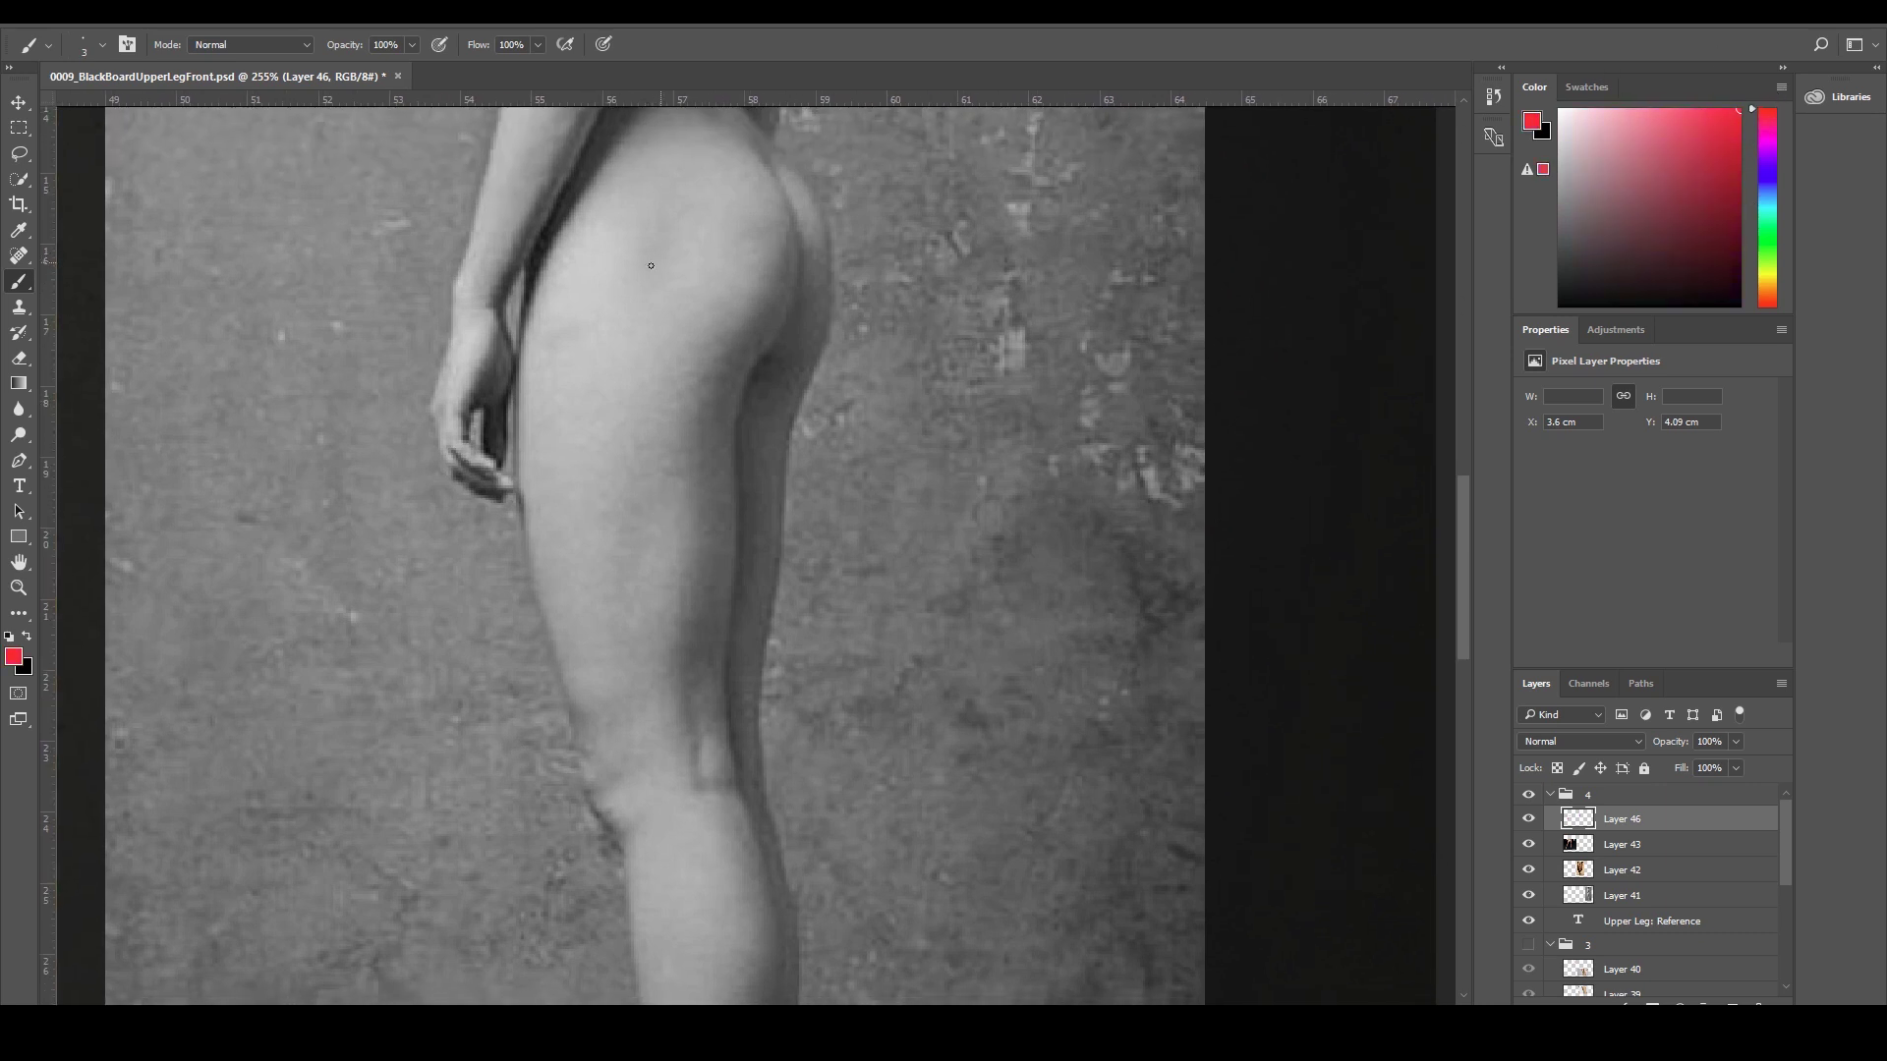
{"action": "left_click_drag", "start_coordinate": [533, 233], "coordinate": [619, 467]}
{"action": "left_click_drag", "start_coordinate": [603, 413], "coordinate": [616, 637]}
{"action": "left_click_drag", "start_coordinate": [617, 519], "coordinate": [630, 668]}
{"action": "mouse_move", "coordinate": [605, 594]}
{"action": "left_mouse_down"}
{"action": "mouse_move", "coordinate": [625, 693]}
{"action": "mouse_move", "coordinate": [565, 690]}
{"action": "mouse_move", "coordinate": [551, 611]}
{"action": "left_mouse_up"}
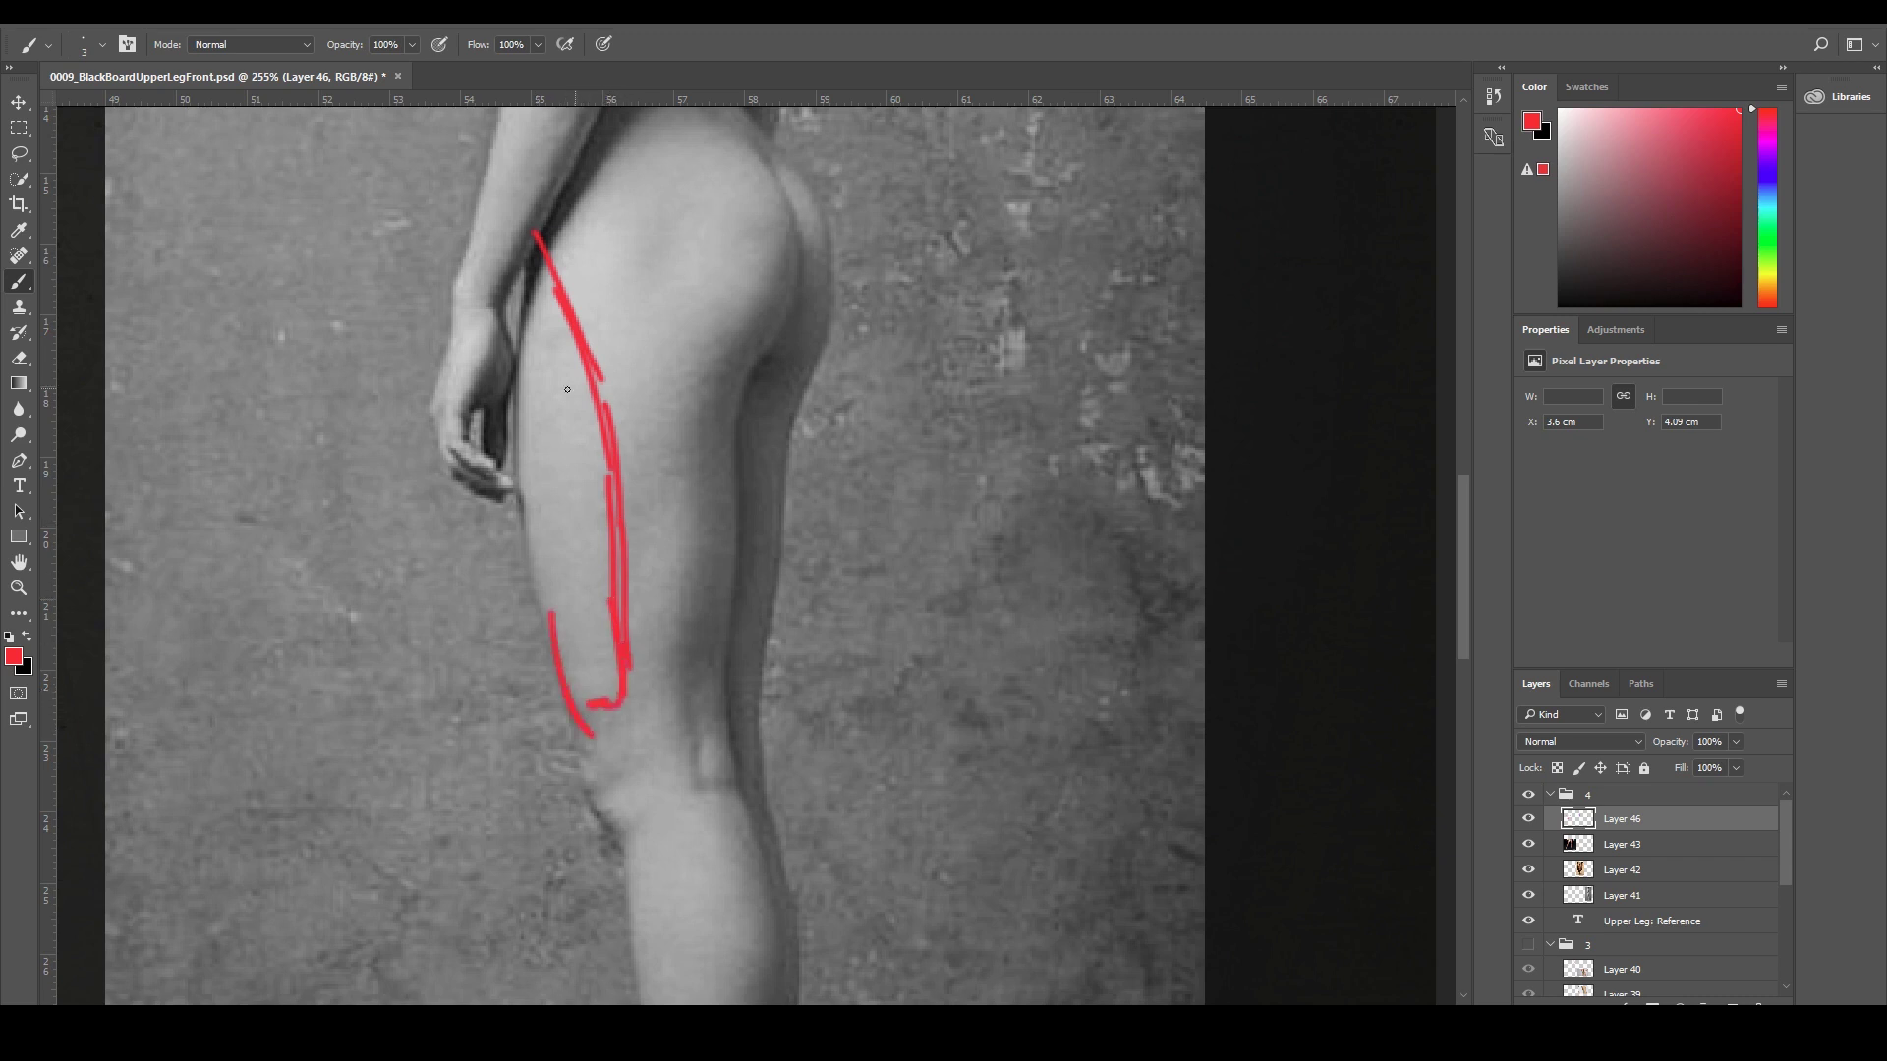
Close the red muscle outline along the front of the thigh and draw a horizontal double-headed arrow behind the leg.
{"action": "left_click_drag", "start_coordinate": [540, 241], "coordinate": [524, 542]}
{"action": "mouse_move", "coordinate": [518, 432]}
{"action": "left_mouse_down"}
{"action": "mouse_move", "coordinate": [526, 613]}
{"action": "mouse_move", "coordinate": [551, 647]}
{"action": "mouse_move", "coordinate": [521, 366]}
{"action": "mouse_move", "coordinate": [539, 435]}
{"action": "left_mouse_up"}
{"action": "left_click_drag", "start_coordinate": [537, 283], "coordinate": [529, 523]}
{"action": "mouse_move", "coordinate": [512, 422]}
{"action": "left_mouse_down"}
{"action": "mouse_move", "coordinate": [560, 688]}
{"action": "mouse_move", "coordinate": [604, 629]}
{"action": "mouse_move", "coordinate": [607, 685]}
{"action": "mouse_move", "coordinate": [614, 467]}
{"action": "left_mouse_up"}
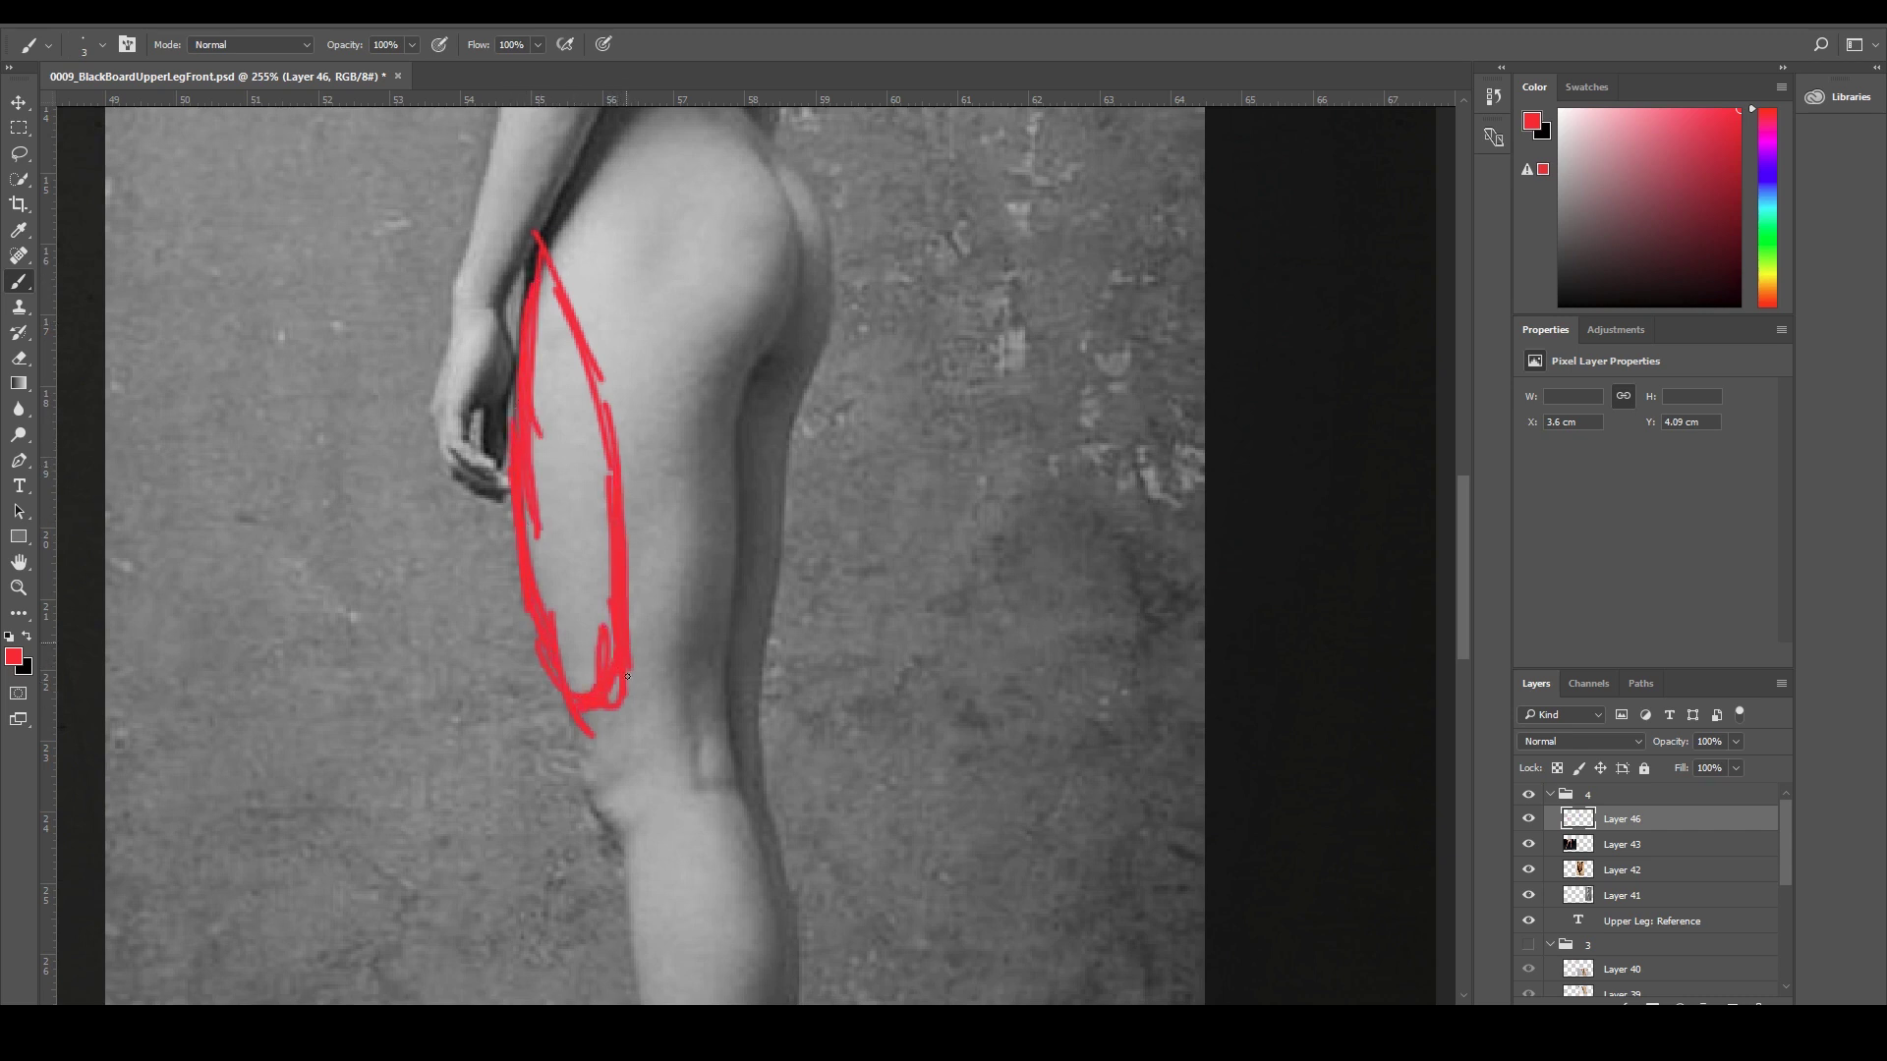
{"action": "mouse_move", "coordinate": [814, 547]}
{"action": "left_mouse_down"}
{"action": "mouse_move", "coordinate": [806, 588]}
{"action": "mouse_move", "coordinate": [968, 588]}
{"action": "left_mouse_up"}
{"action": "left_click_drag", "start_coordinate": [971, 546], "coordinate": [966, 590]}
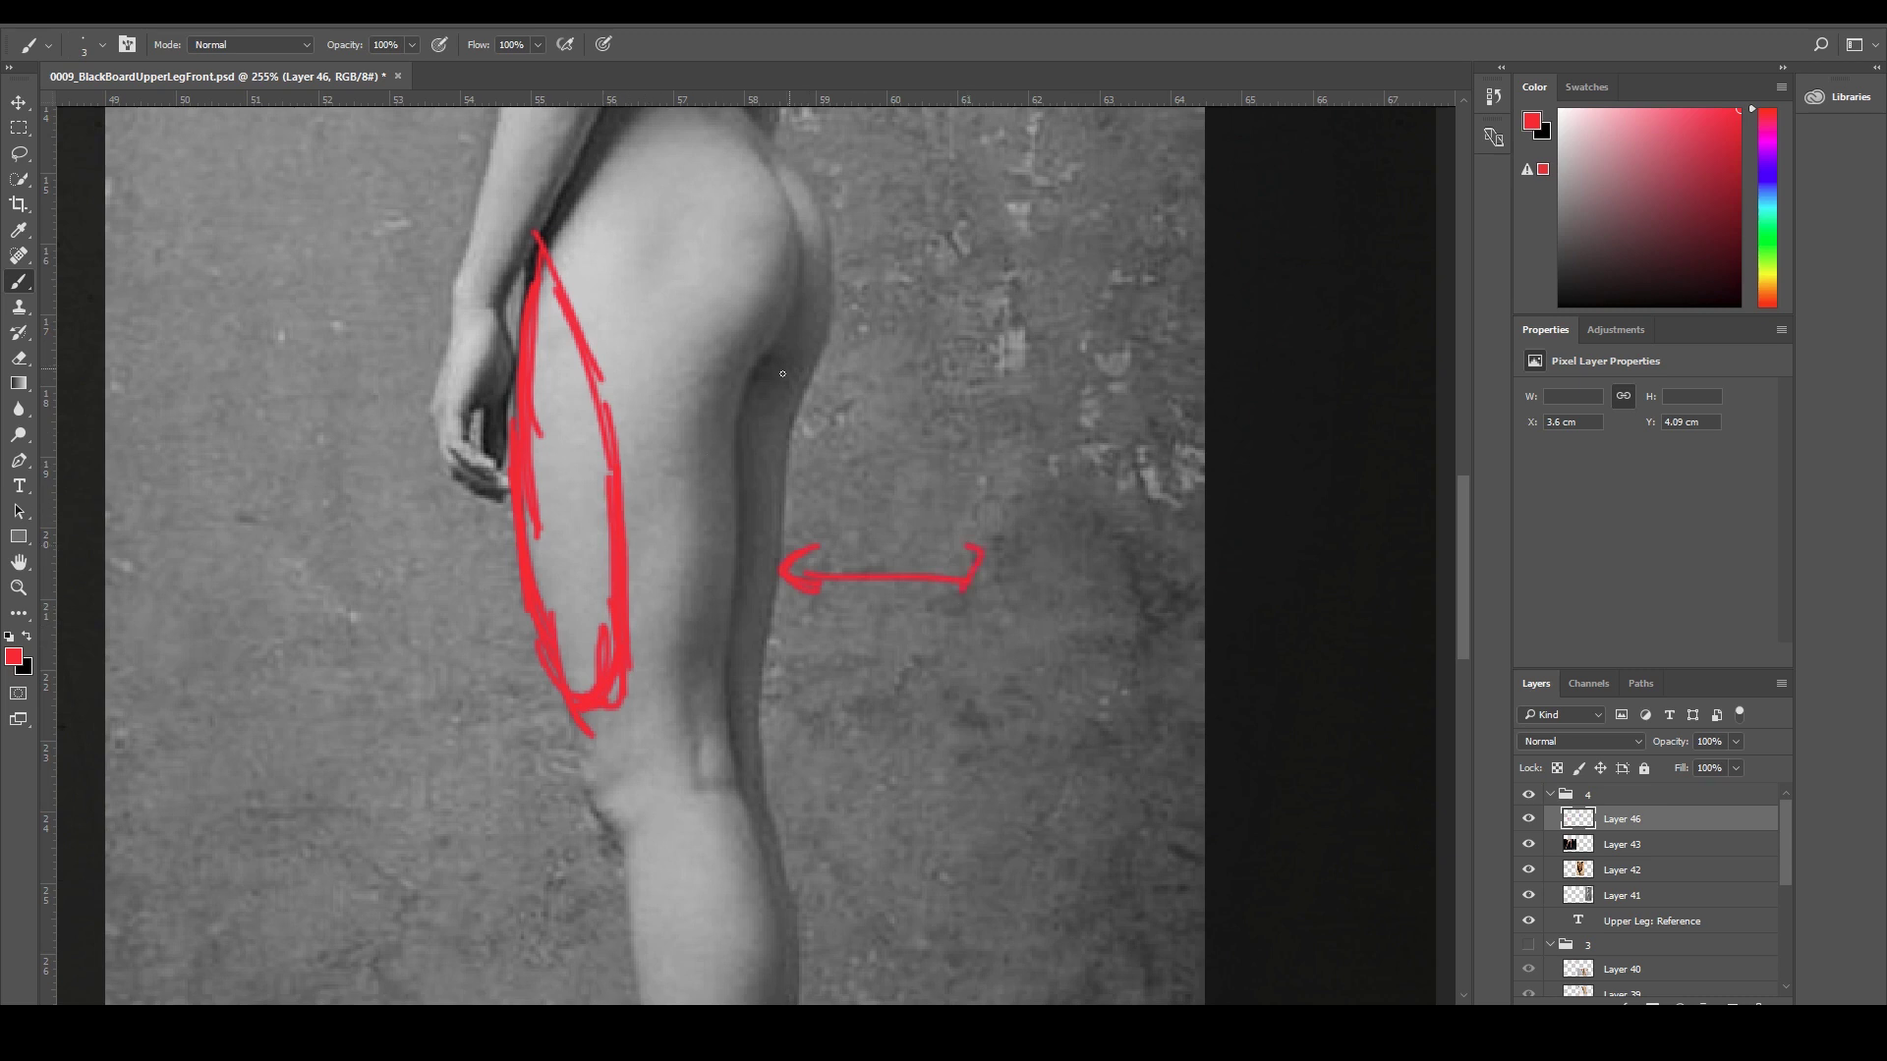
Fill the side-view thigh muscle with slanted red cross-contour lines.
{"action": "left_click_drag", "start_coordinate": [536, 344], "coordinate": [575, 331]}
{"action": "left_click_drag", "start_coordinate": [540, 397], "coordinate": [587, 364]}
{"action": "left_click_drag", "start_coordinate": [528, 444], "coordinate": [587, 417]}
{"action": "left_click_drag", "start_coordinate": [534, 497], "coordinate": [603, 449]}
{"action": "left_click_drag", "start_coordinate": [542, 533], "coordinate": [603, 488]}
{"action": "left_click_drag", "start_coordinate": [538, 595], "coordinate": [598, 543]}
Draw a red contour along the outer hip of the runway model's rear leg, and reinforce the side-view muscle's rear edge.
{"action": "mouse_move", "coordinate": [559, 370]}
{"action": "left_mouse_down"}
{"action": "mouse_move", "coordinate": [564, 454]}
{"action": "mouse_move", "coordinate": [528, 218]}
{"action": "mouse_move", "coordinate": [1030, 668]}
{"action": "left_mouse_up"}
{"action": "left_click_drag", "start_coordinate": [463, 514], "coordinate": [724, 610]}
{"action": "left_click_drag", "start_coordinate": [546, 287], "coordinate": [580, 473]}
{"action": "mouse_move", "coordinate": [401, 323]}
{"action": "left_mouse_down"}
{"action": "mouse_move", "coordinate": [463, 468]}
{"action": "mouse_move", "coordinate": [446, 530]}
{"action": "left_mouse_up"}
{"action": "left_click_drag", "start_coordinate": [426, 403], "coordinate": [432, 659]}
{"action": "mouse_move", "coordinate": [497, 634]}
{"action": "left_mouse_down"}
{"action": "mouse_move", "coordinate": [535, 418]}
{"action": "mouse_move", "coordinate": [597, 323]}
{"action": "left_mouse_up"}
{"action": "left_click_drag", "start_coordinate": [1225, 757], "coordinate": [674, 451]}
{"action": "left_click_drag", "start_coordinate": [980, 652], "coordinate": [703, 397]}
{"action": "mouse_move", "coordinate": [709, 302]}
{"action": "left_mouse_down"}
{"action": "mouse_move", "coordinate": [728, 590]}
{"action": "mouse_move", "coordinate": [706, 660]}
{"action": "left_mouse_up"}
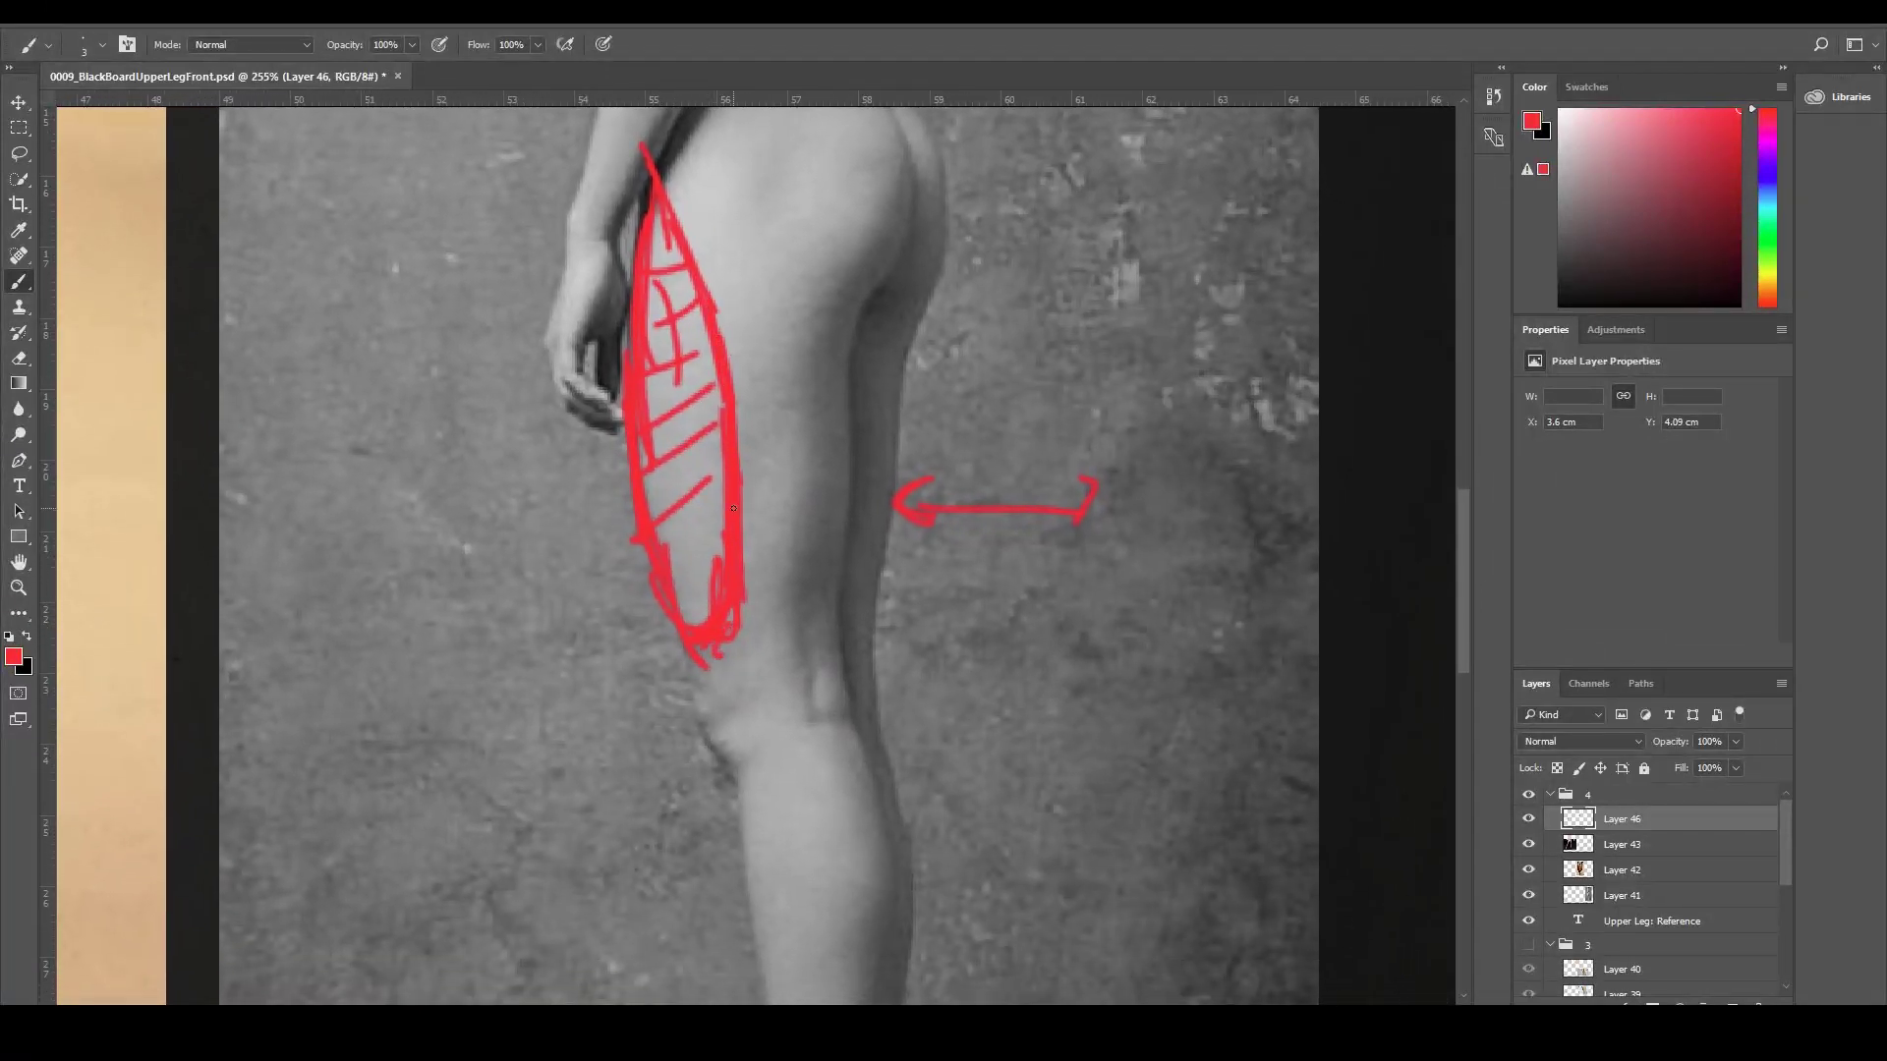
{"action": "scroll", "coordinate": [707, 514], "scroll_direction": "down", "scroll_amount": 5}
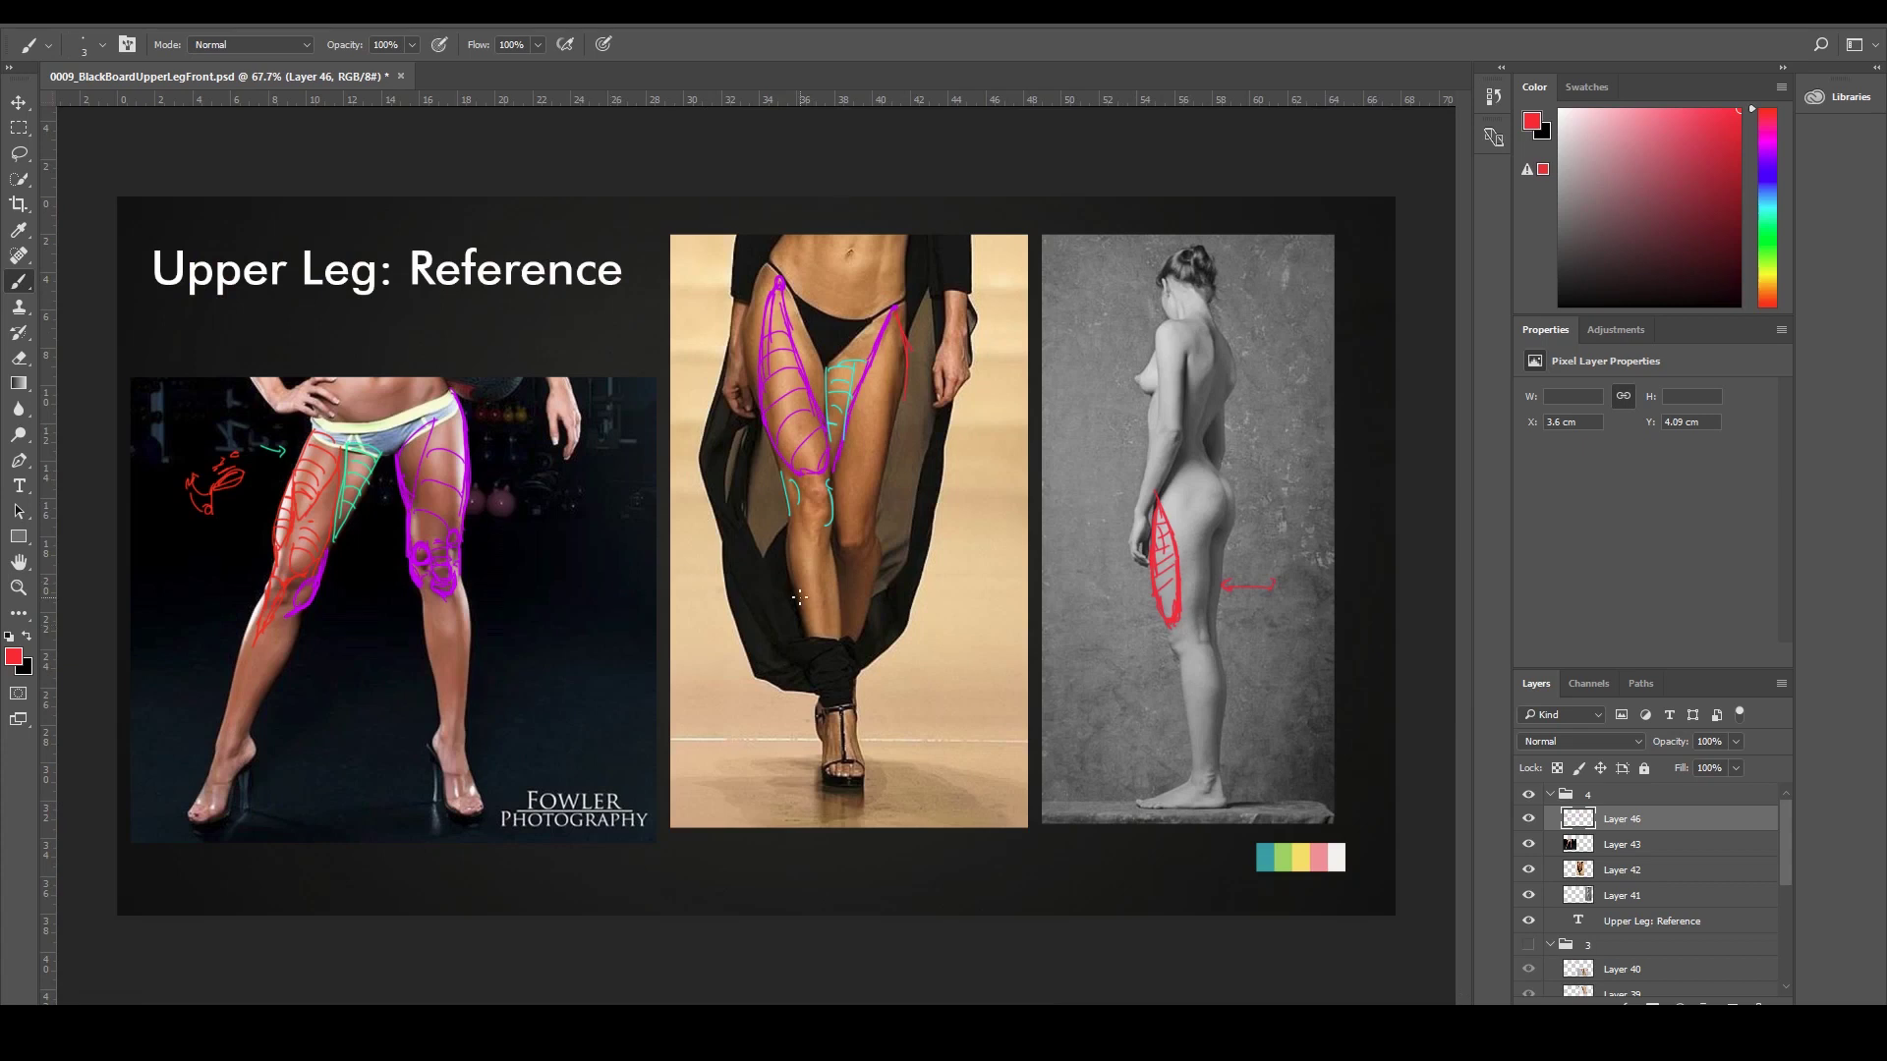